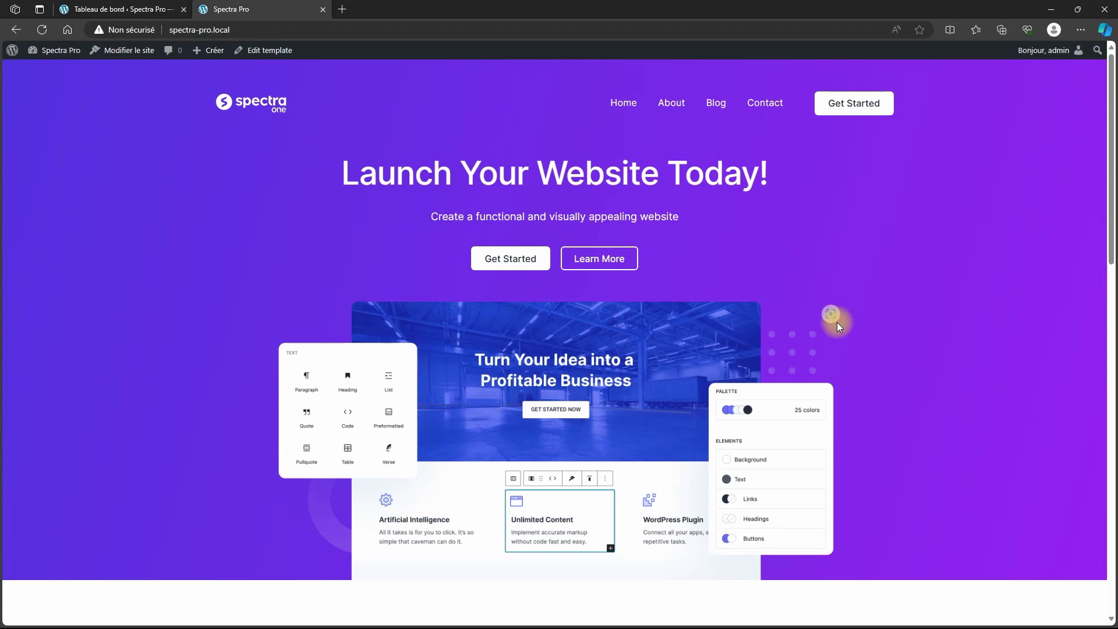
Review the WordPress site's installed extensions and its existing articles, including the content of Article 01
left_click(128, 11)
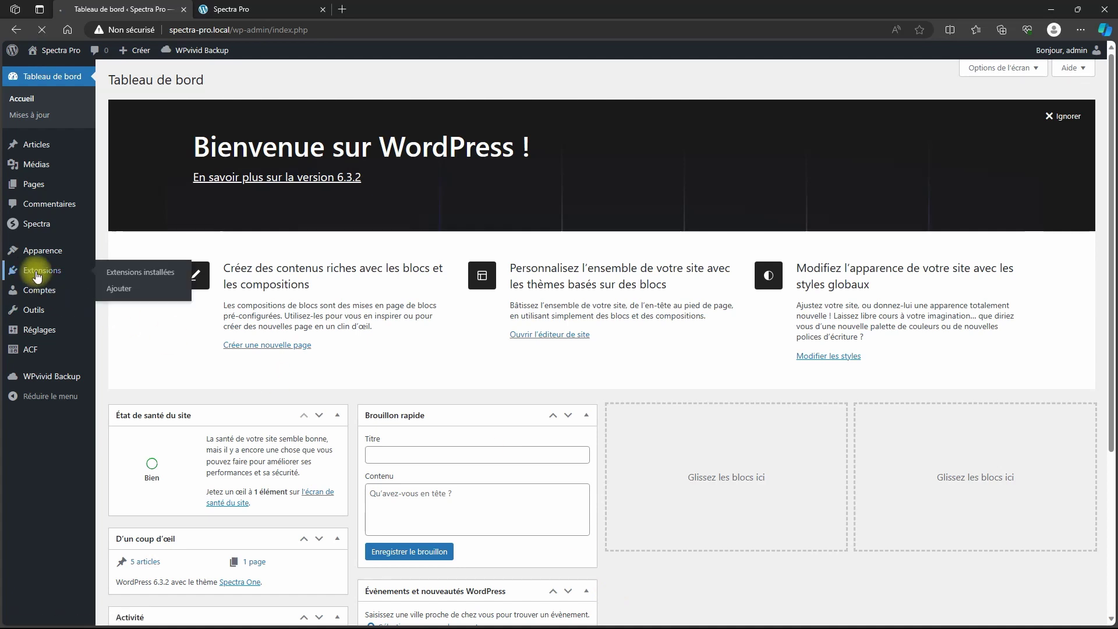
left_click(42, 271)
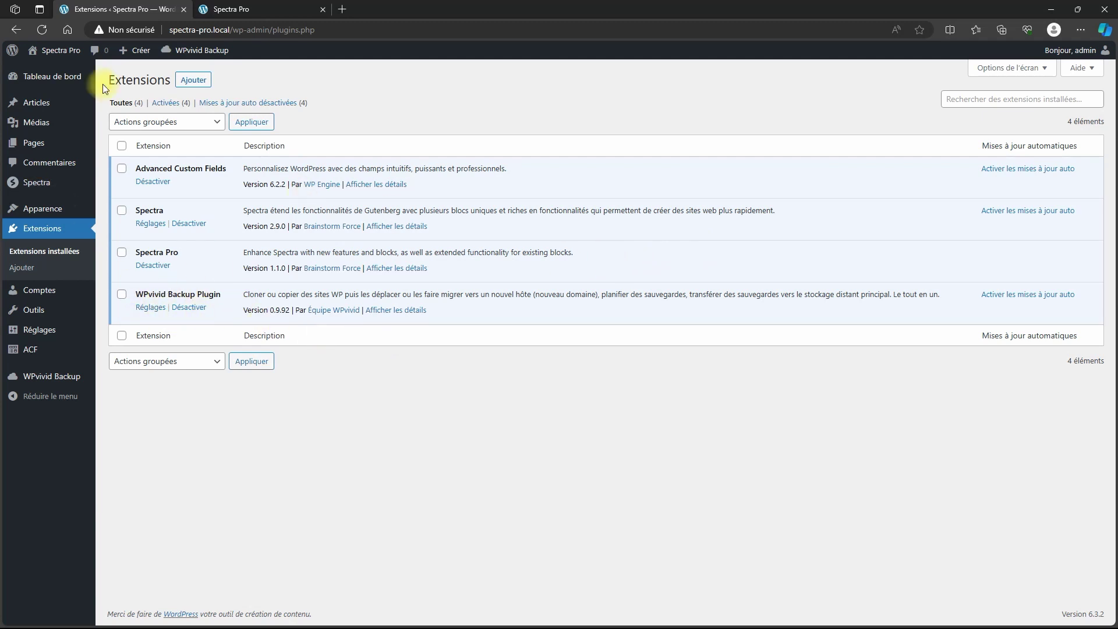
left_click(62, 106)
left_click(142, 309)
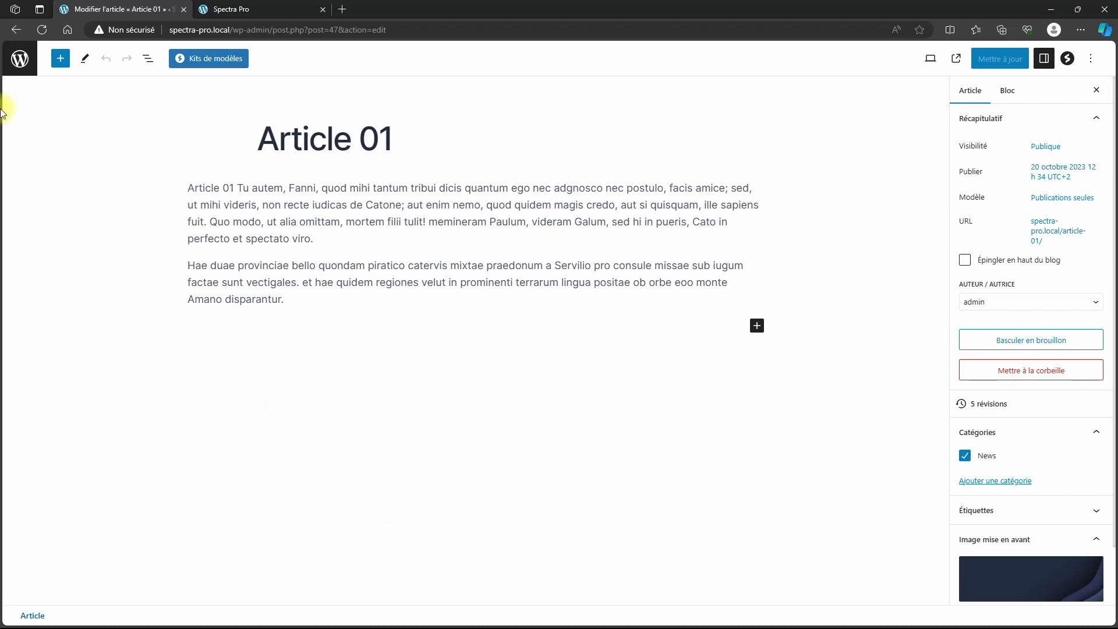
left_click(16, 60)
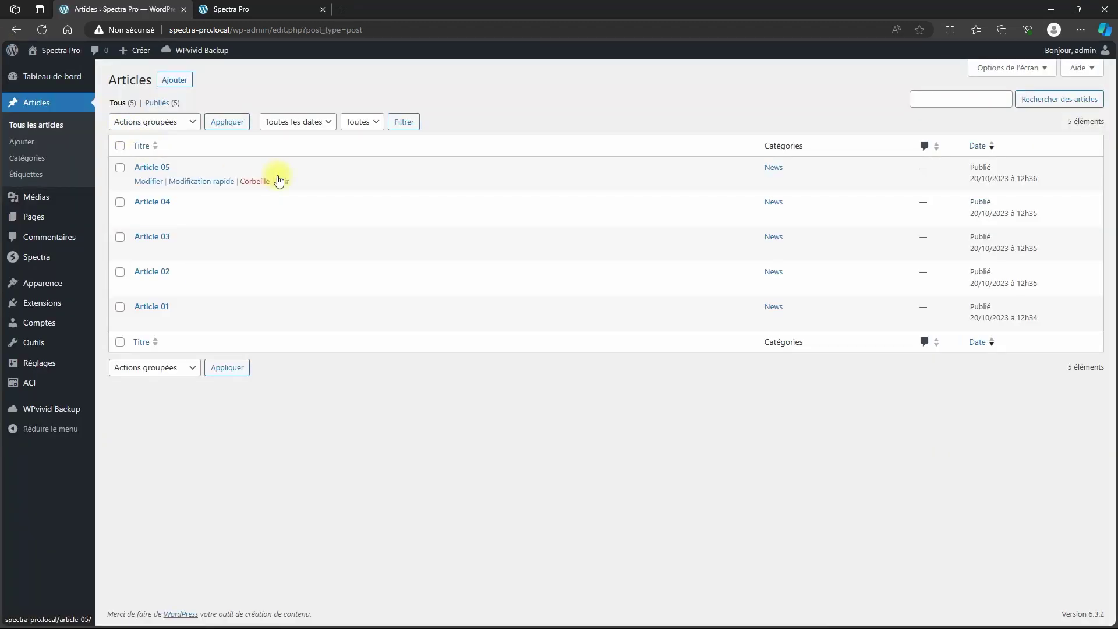
Examine Spectra's editor and asset generation settings, and its blocks and extensions filtered to Pro
left_click(27, 258)
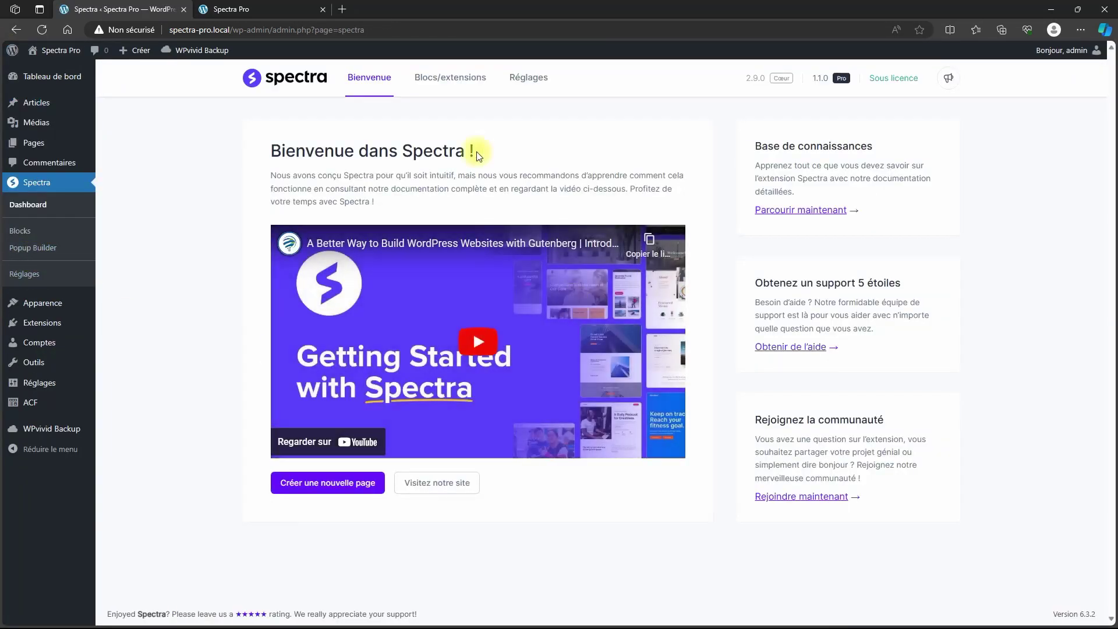
left_click(515, 82)
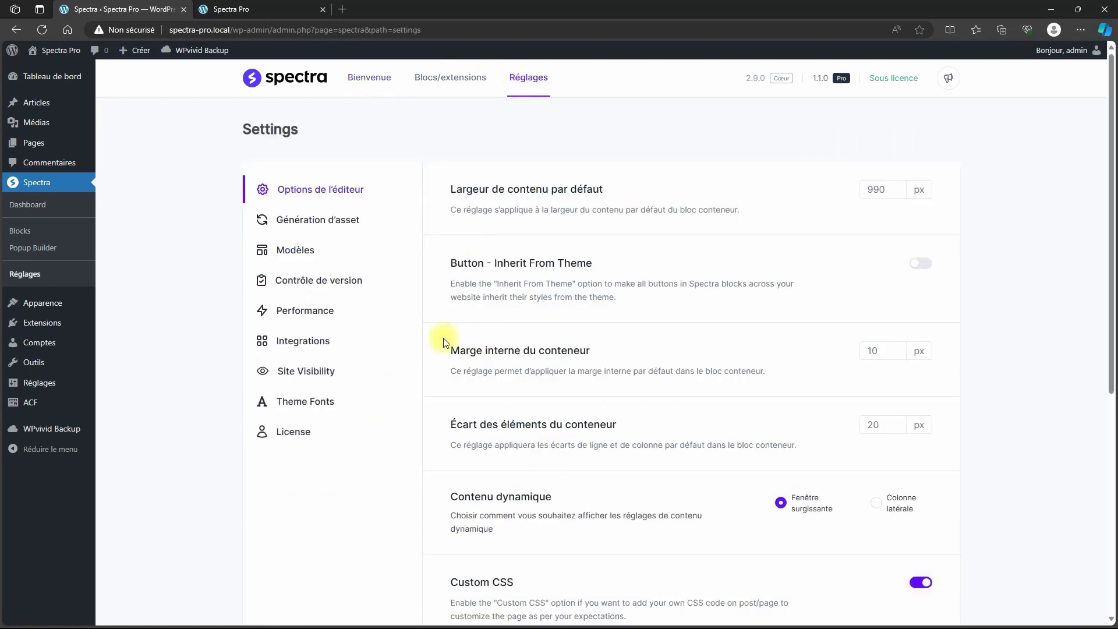
left_click(307, 222)
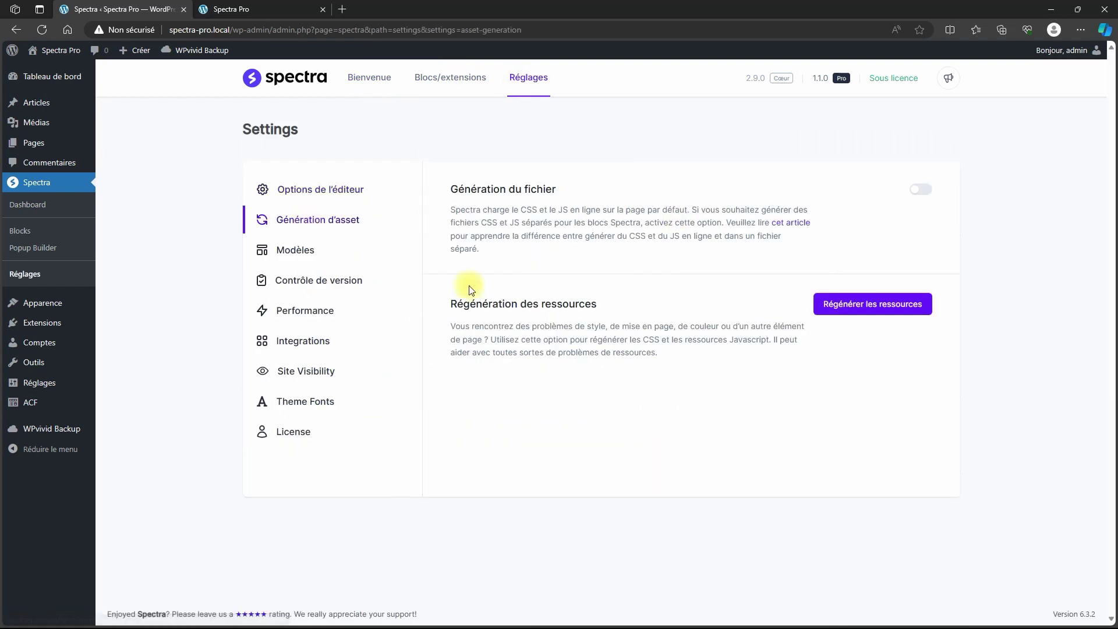
left_click(25, 231)
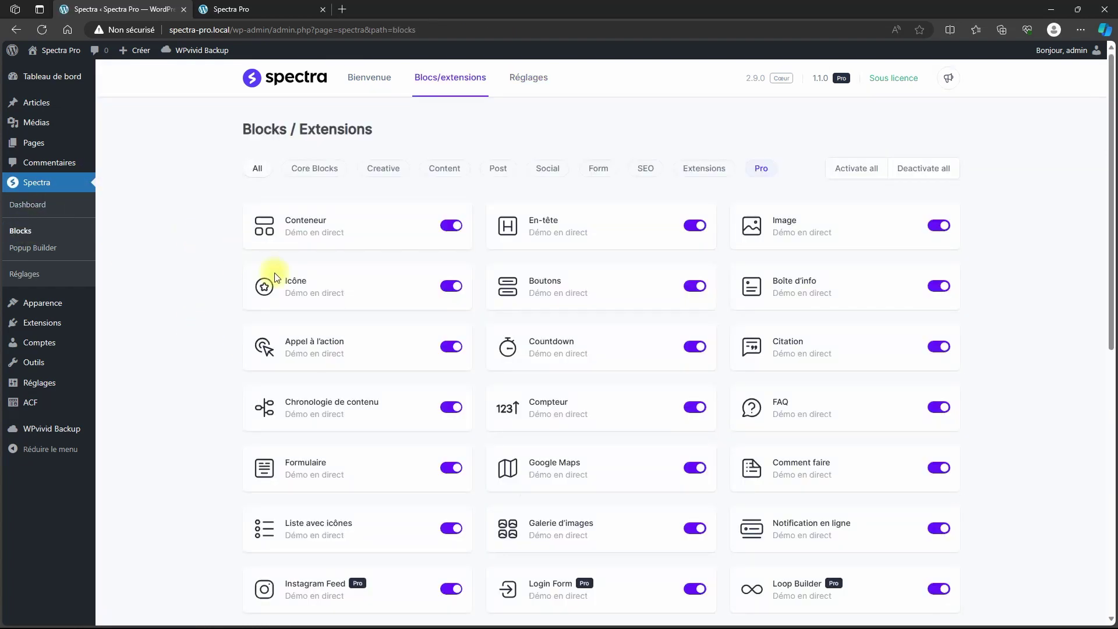
left_click(697, 348)
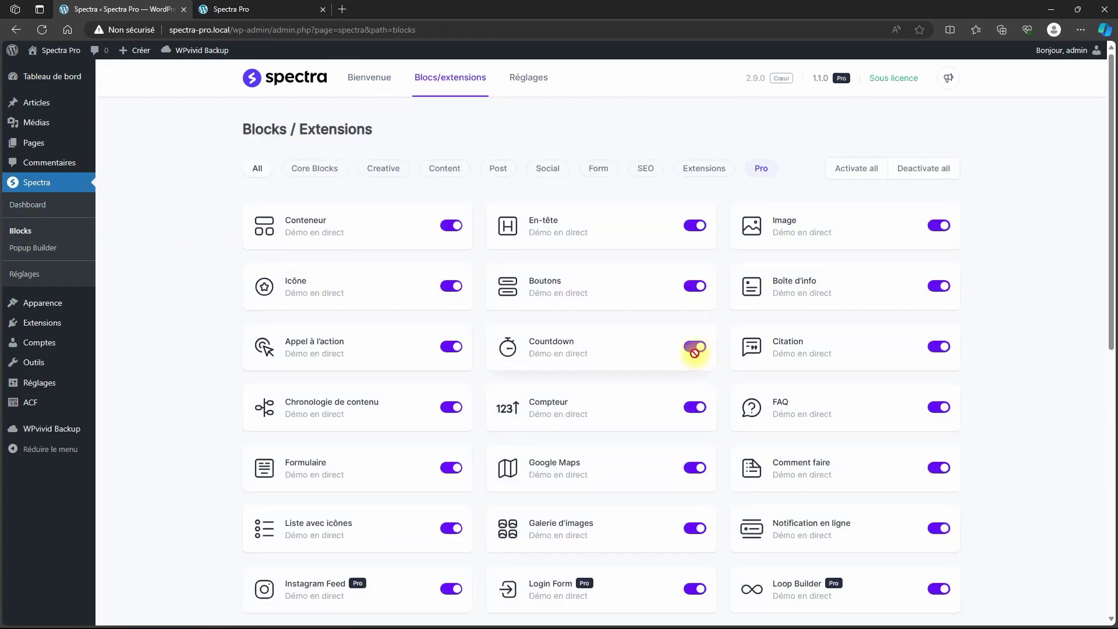
left_click(763, 169)
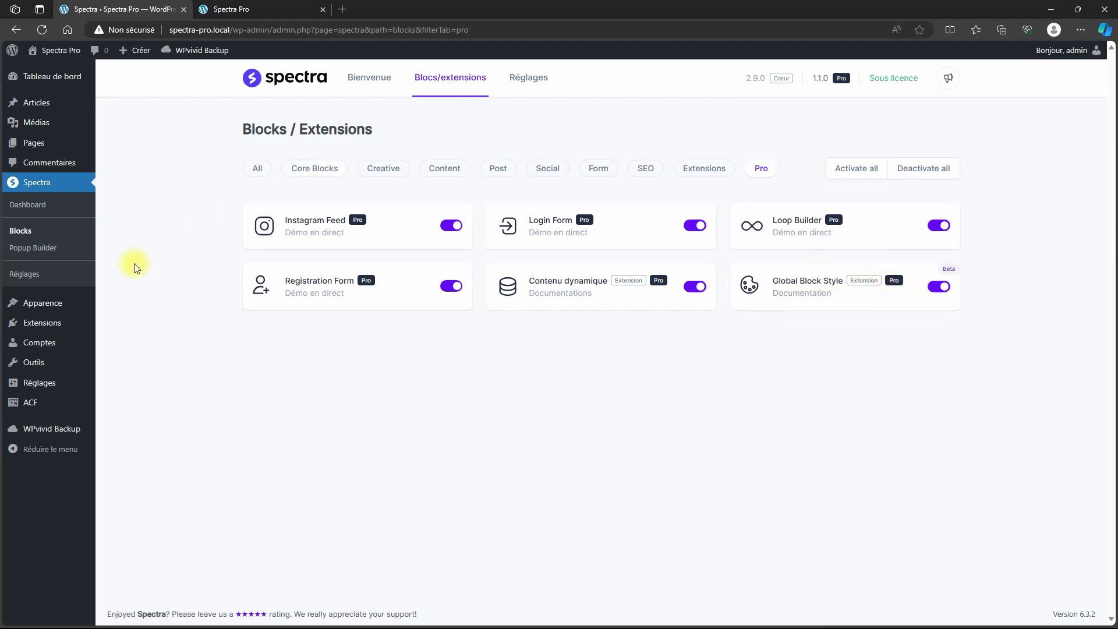
Create an ACF field group titled "Test" and label its first text field "Marque"
left_click(34, 406)
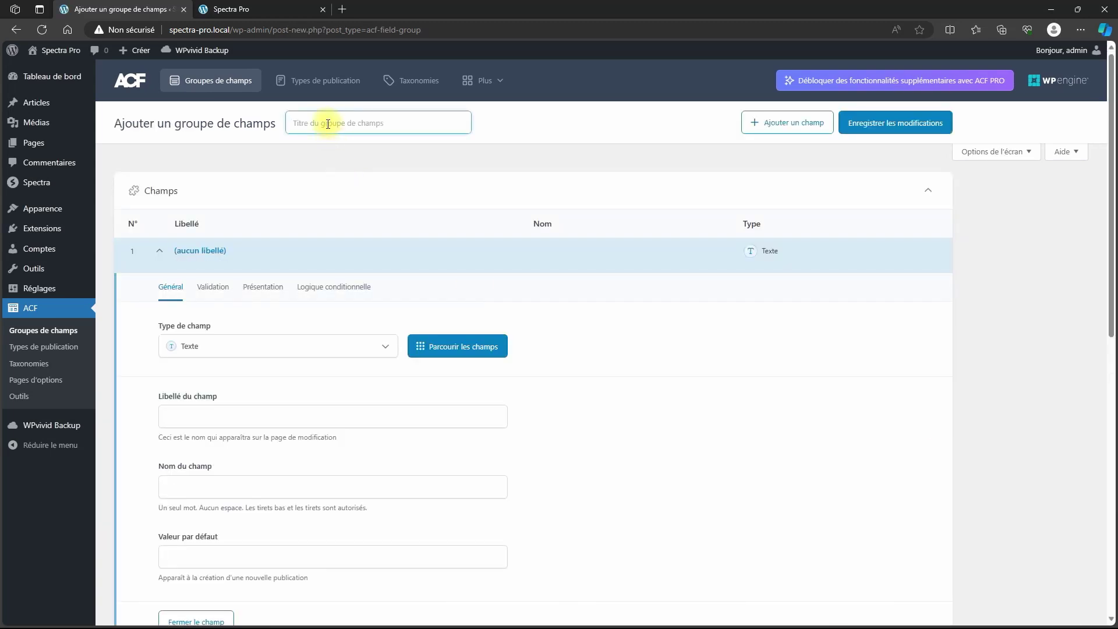
key("Tab")
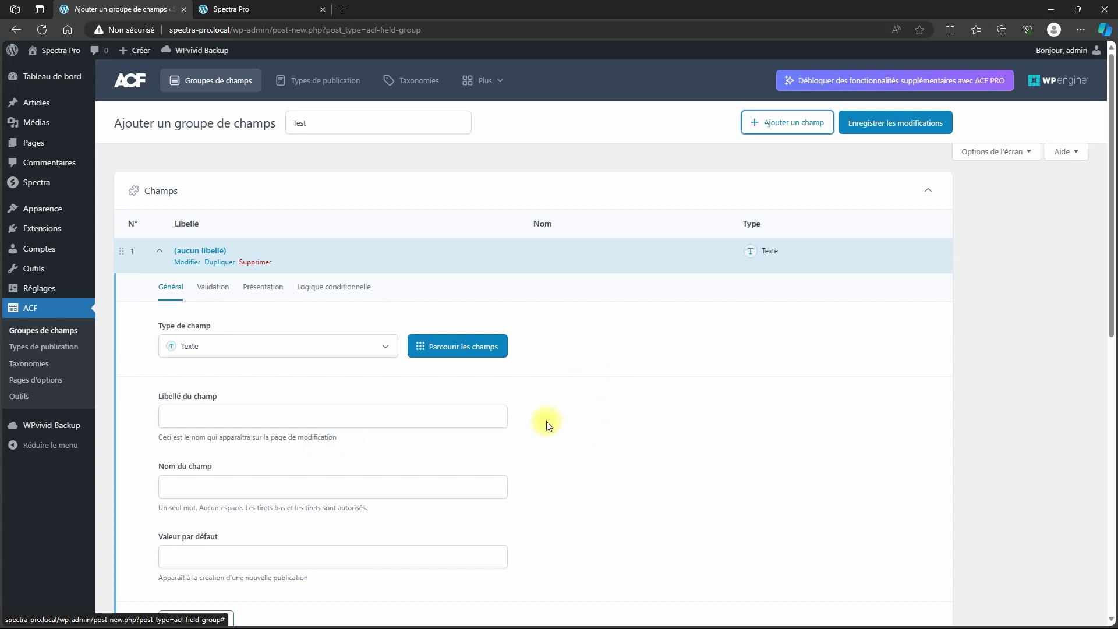
left_click(214, 417)
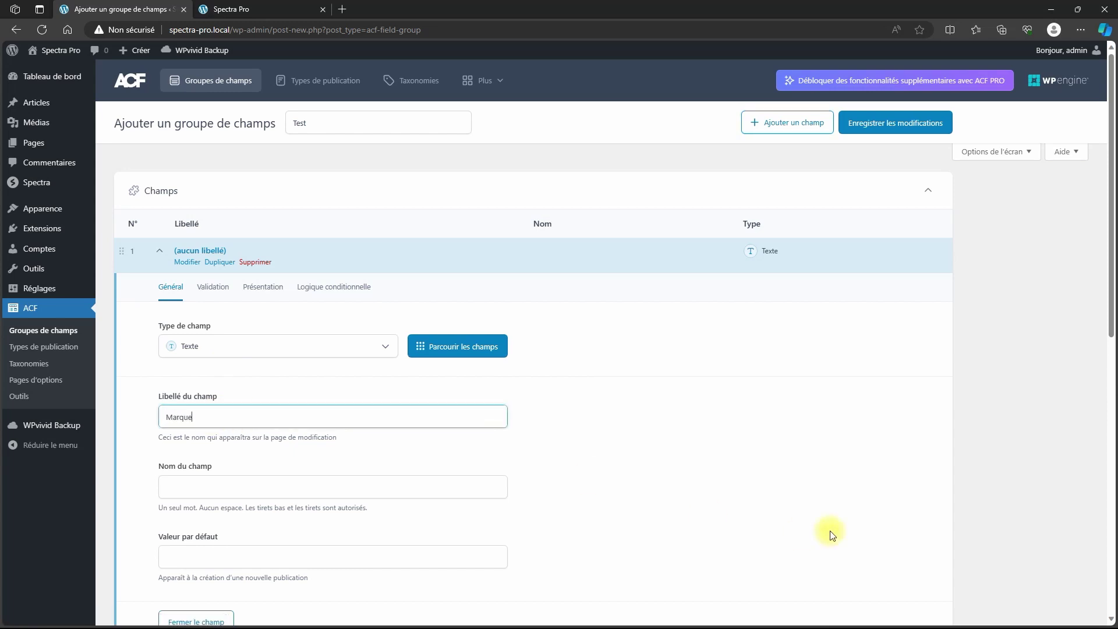
key("Tab")
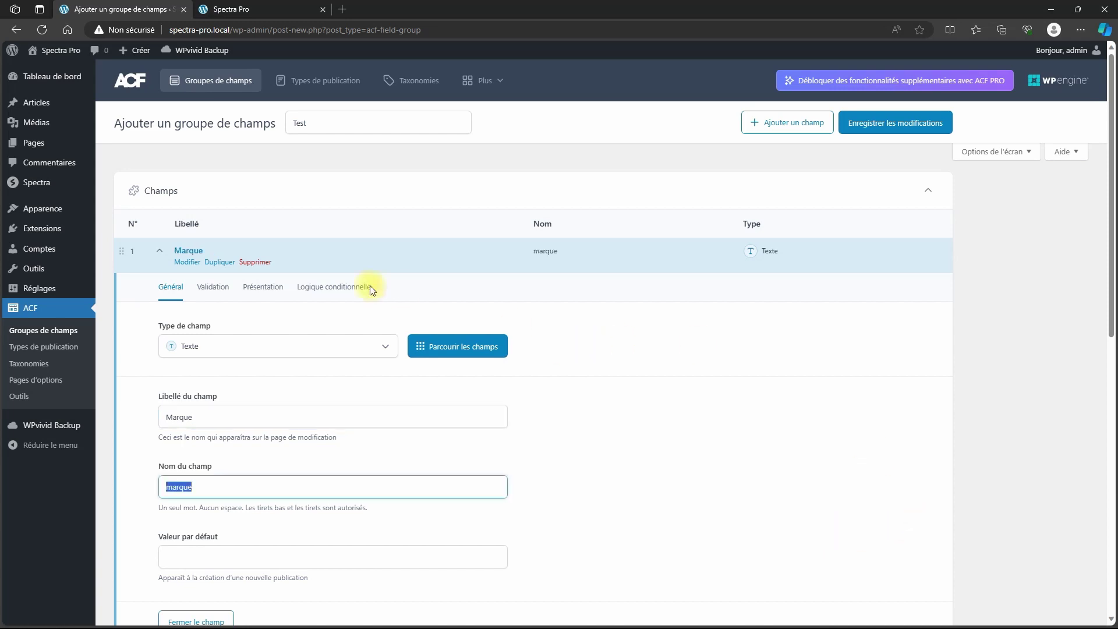
Set the Marque field's container width to 25% in its presentation settings
left_click(252, 288)
scroll(249, 301, "down", 3)
left_click(207, 486)
type("25")
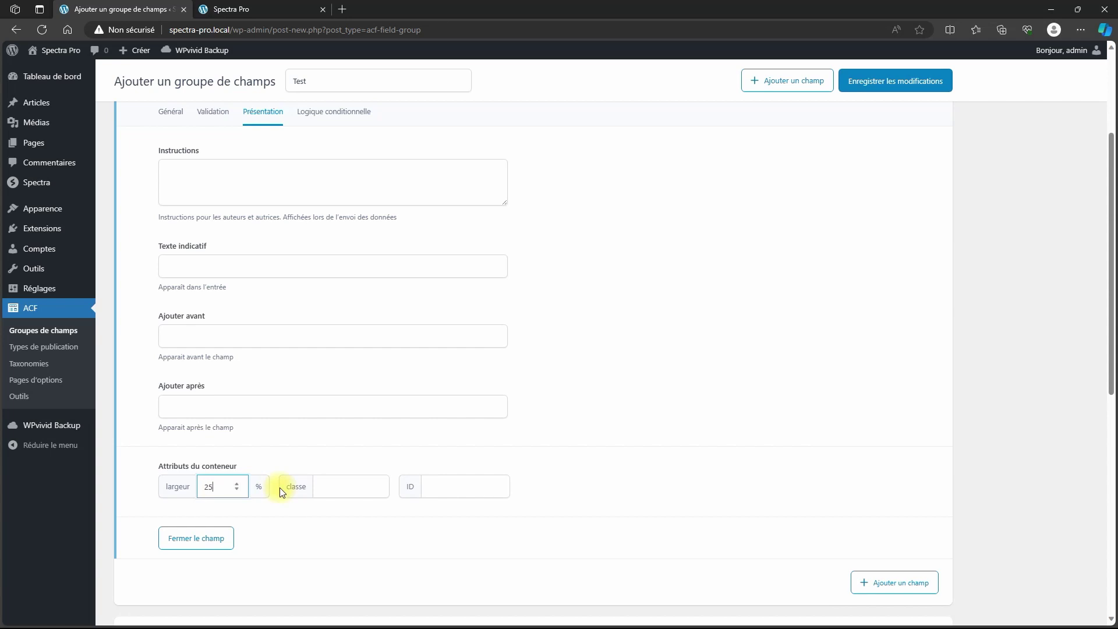
Add a second text field to the group and label it "Couleur"
scroll(658, 343, "down", 3)
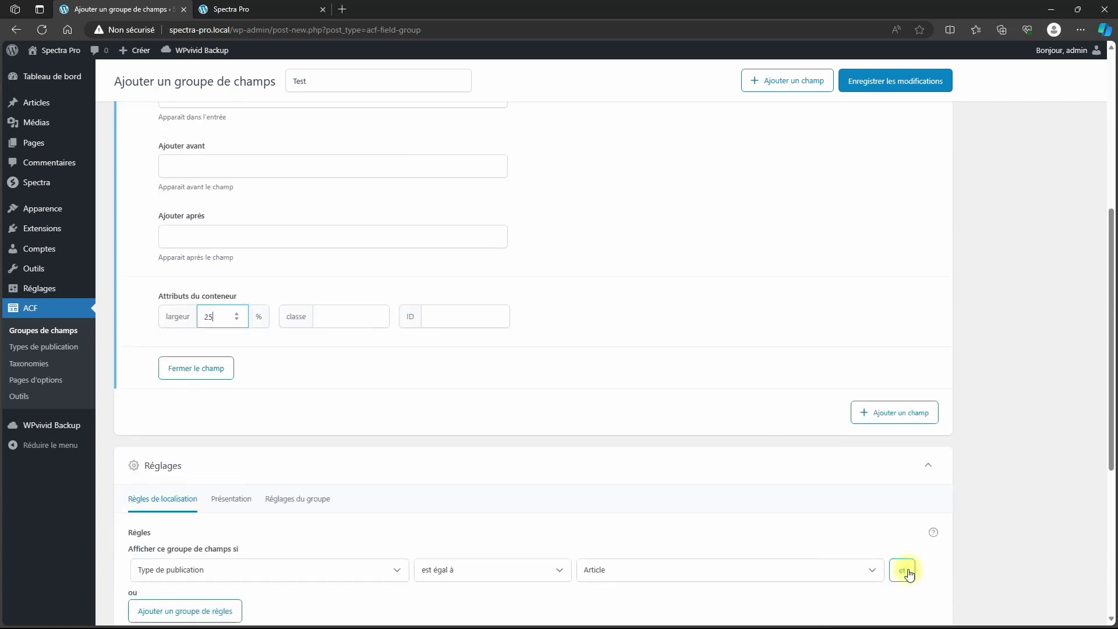
left_click(901, 405)
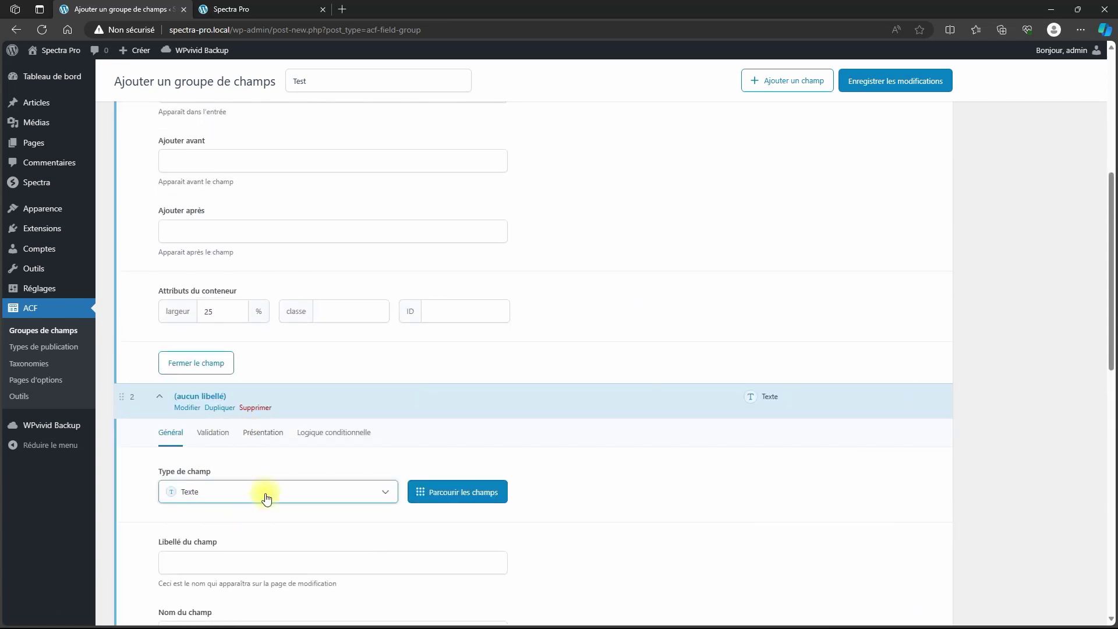
scroll(285, 499, "down", 2)
left_click(225, 475)
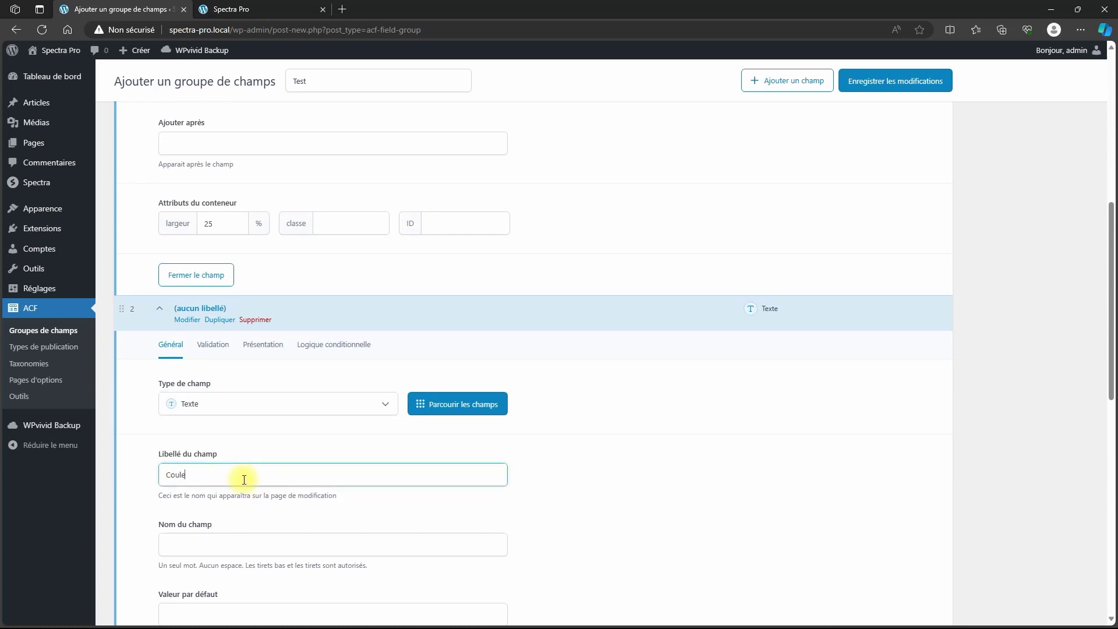
type("Couleur")
key("Tab")
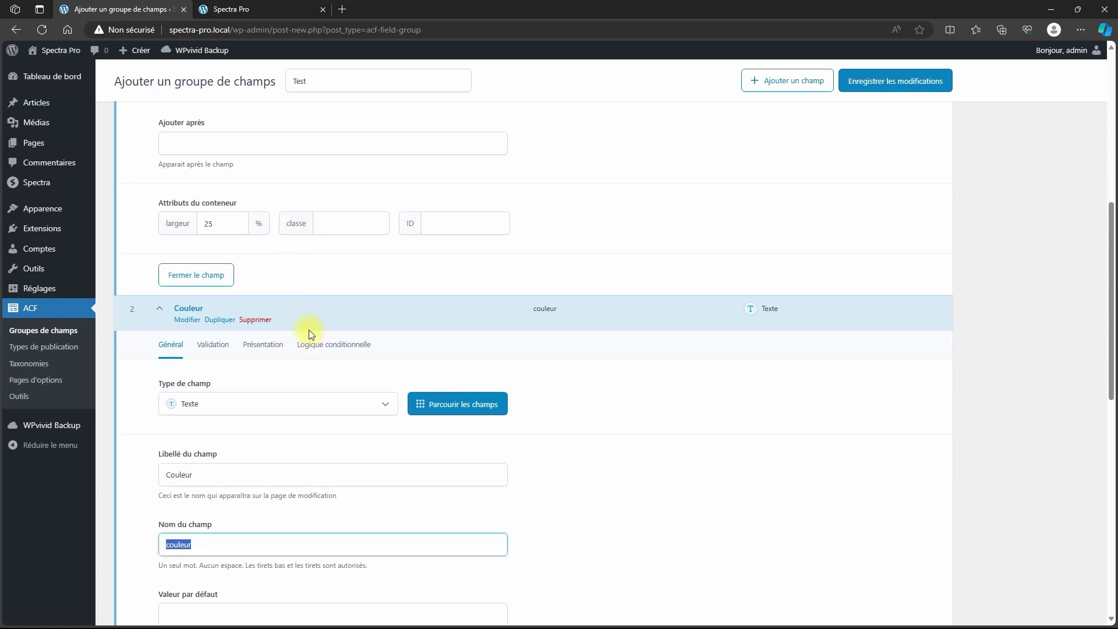
Set the Couleur field's container width to 25% in its presentation settings
left_click(265, 344)
scroll(286, 419, "down", 5)
left_click(218, 369)
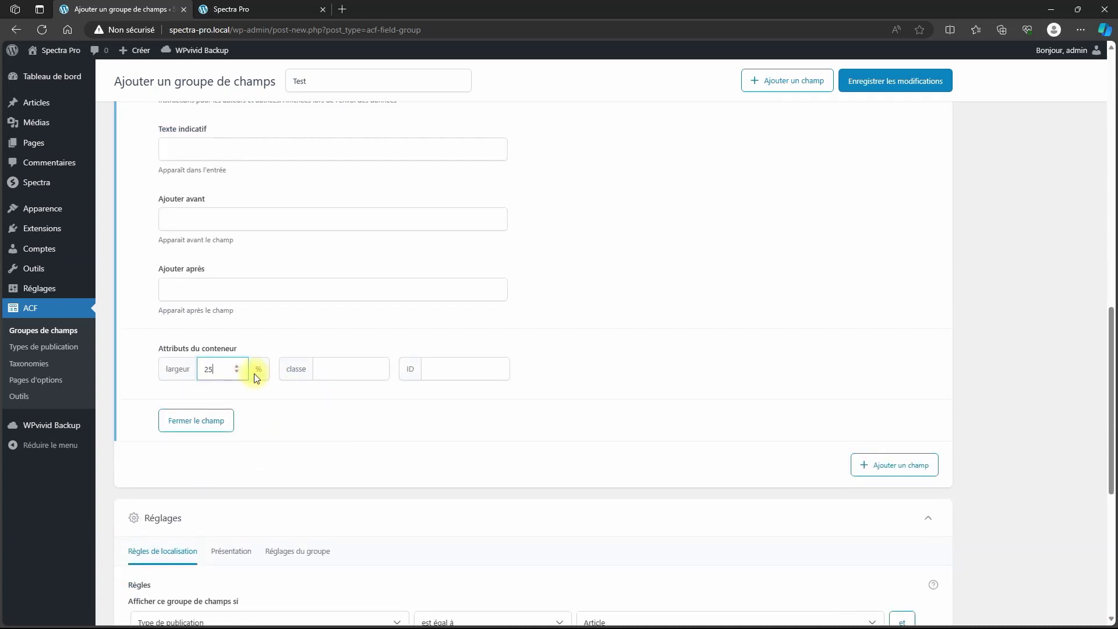
Add a third field, browse the available field type categories, and choose the Liste déroulante type for it
left_click(883, 467)
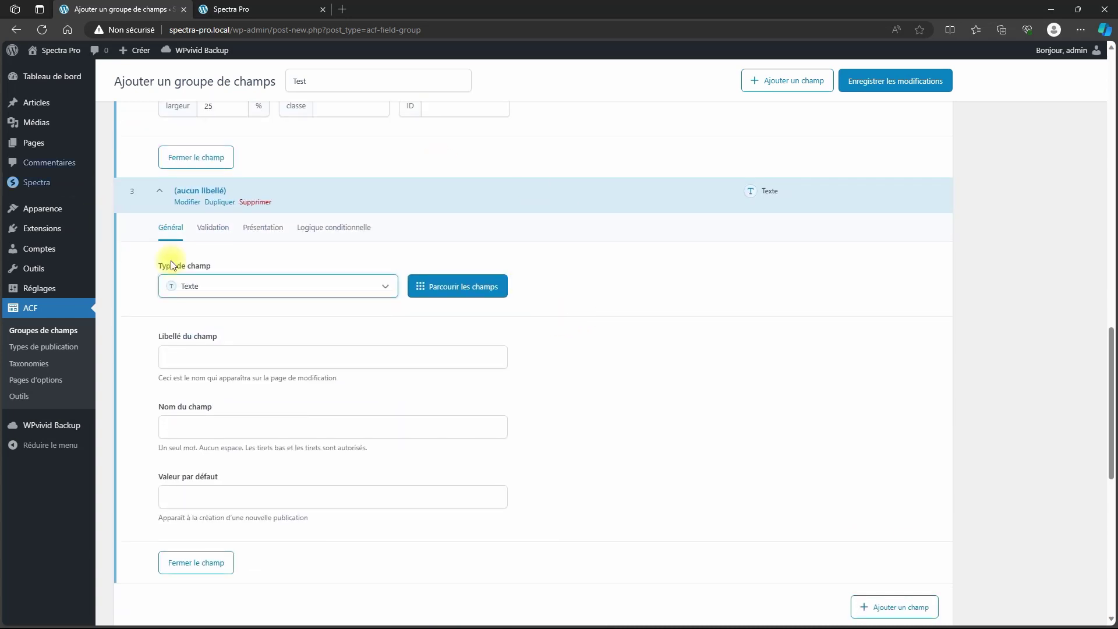
left_click(376, 285)
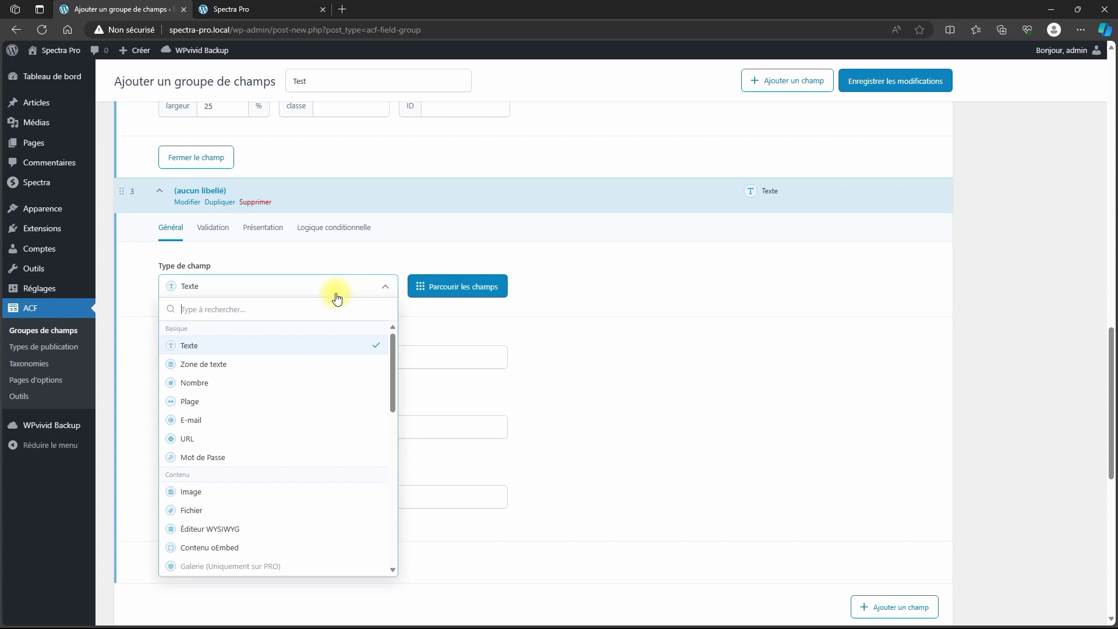
left_click(454, 287)
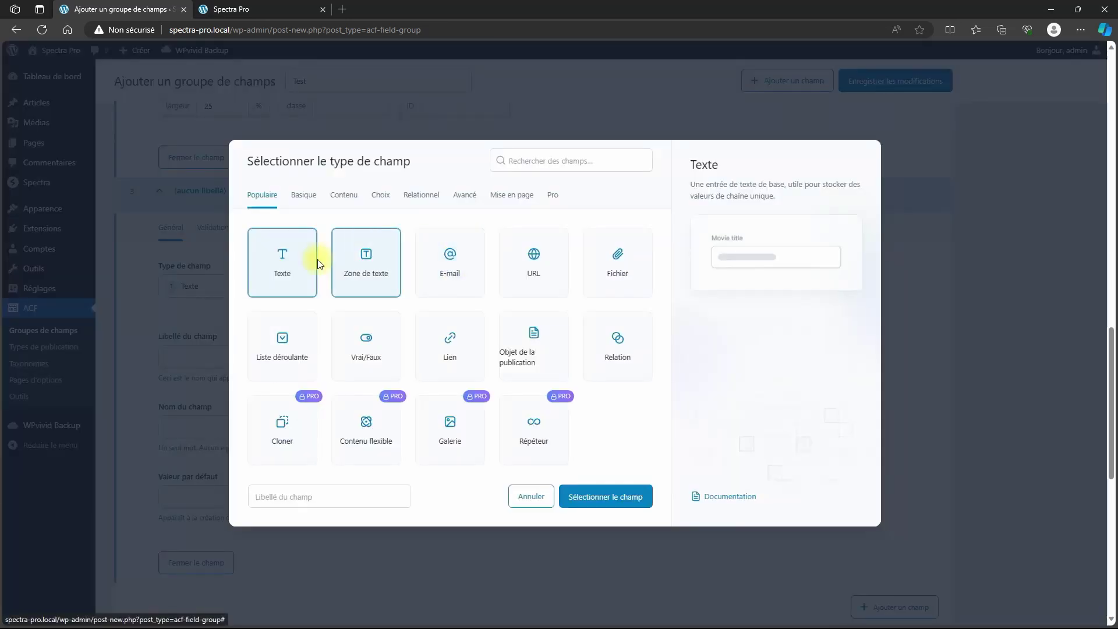
left_click(305, 196)
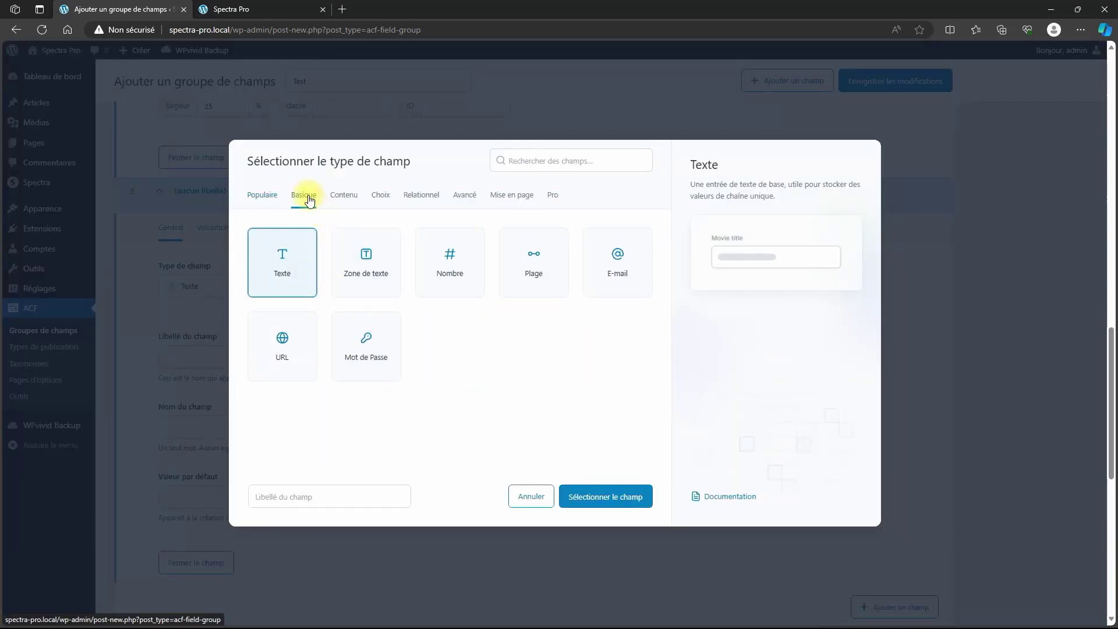
left_click(343, 196)
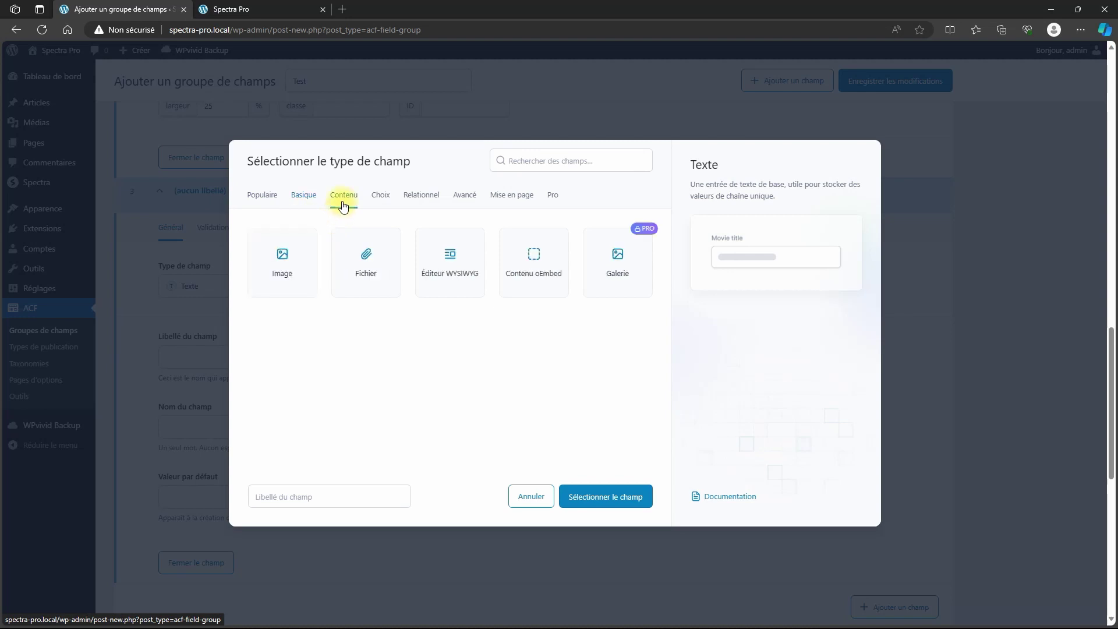
left_click(383, 197)
left_click(415, 195)
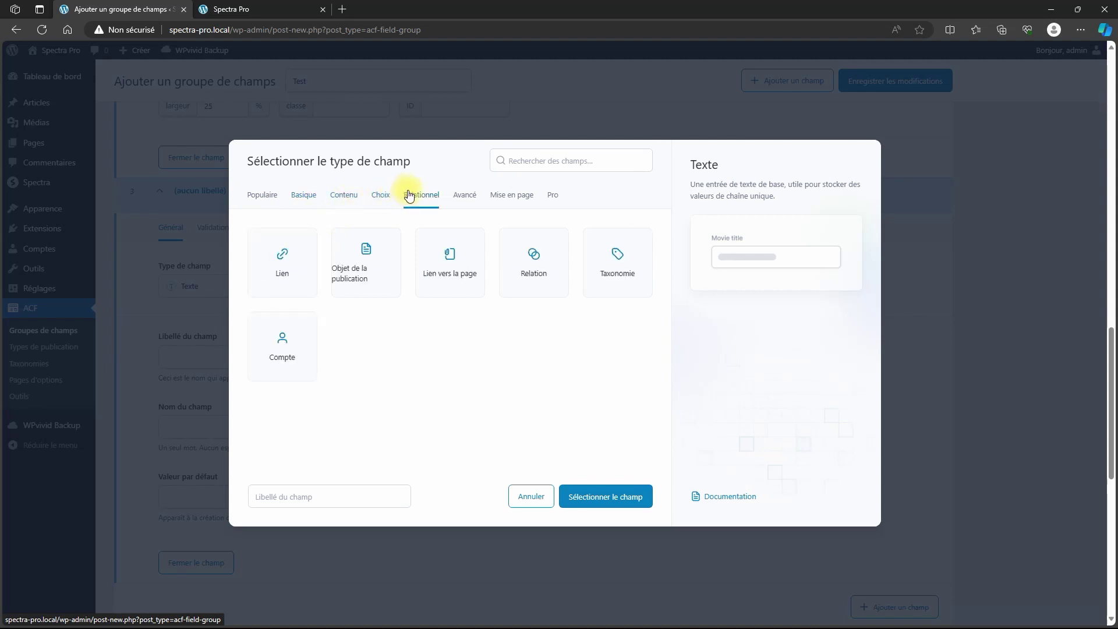
left_click(465, 196)
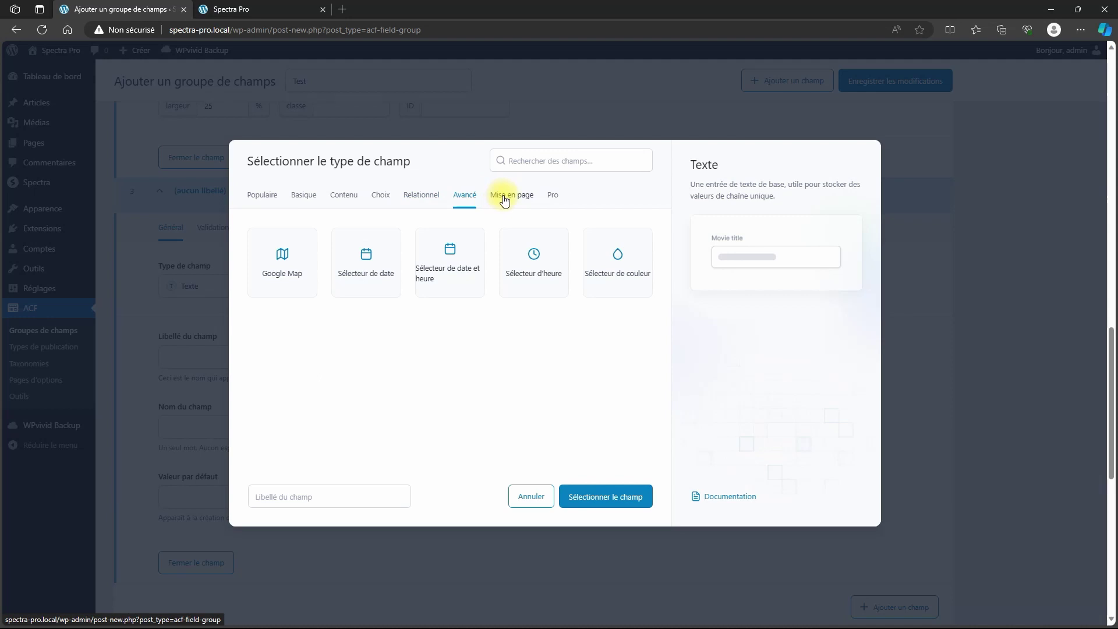
left_click(505, 197)
left_click(262, 196)
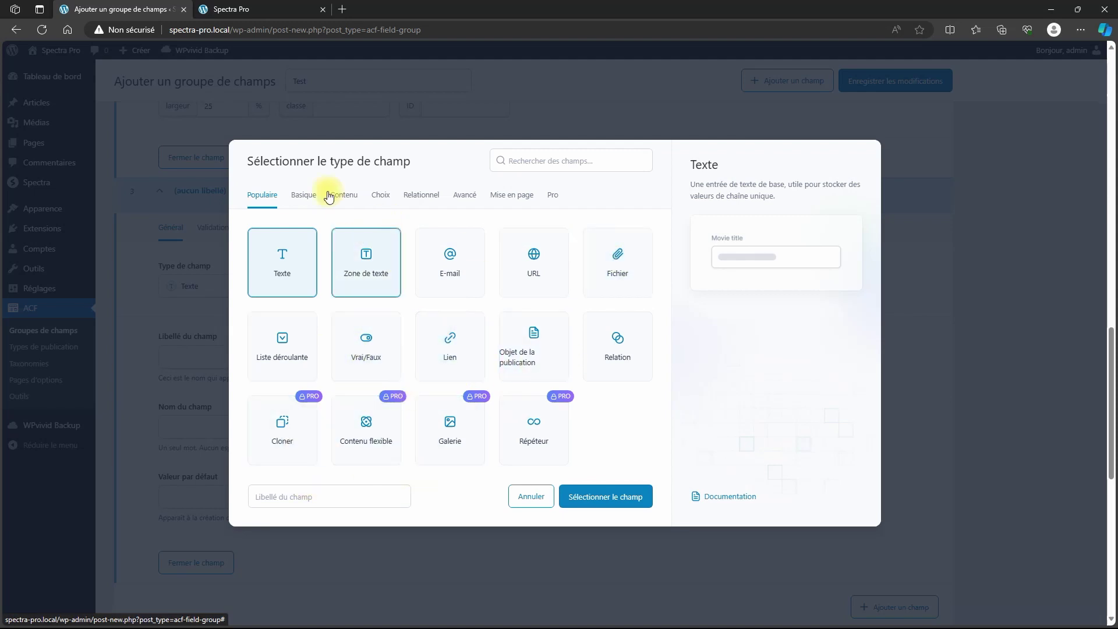
left_click(312, 197)
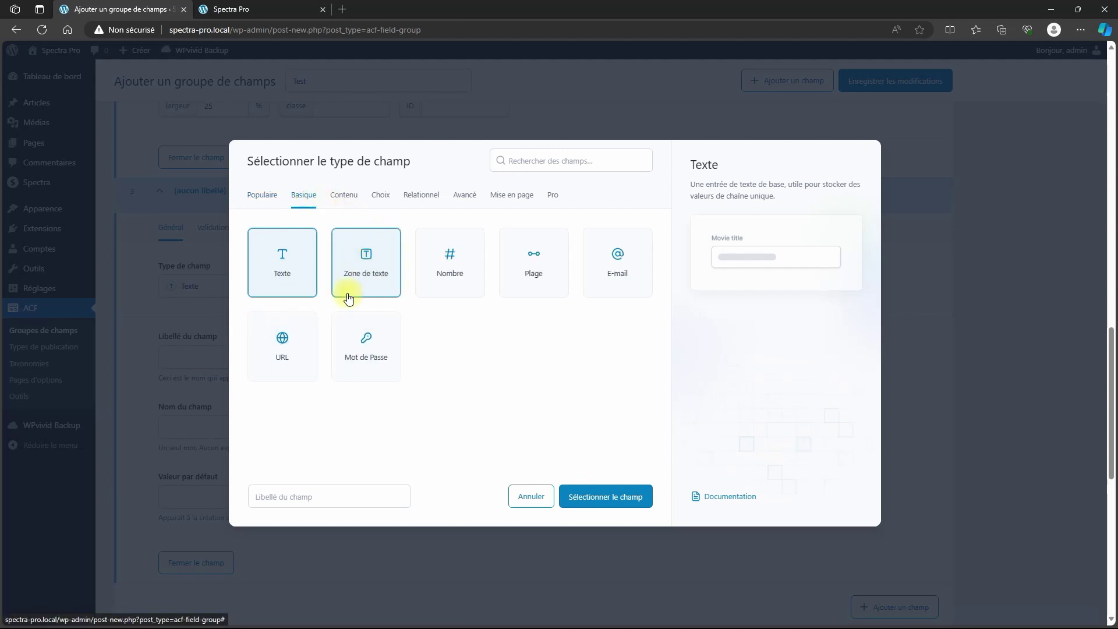
left_click(262, 195)
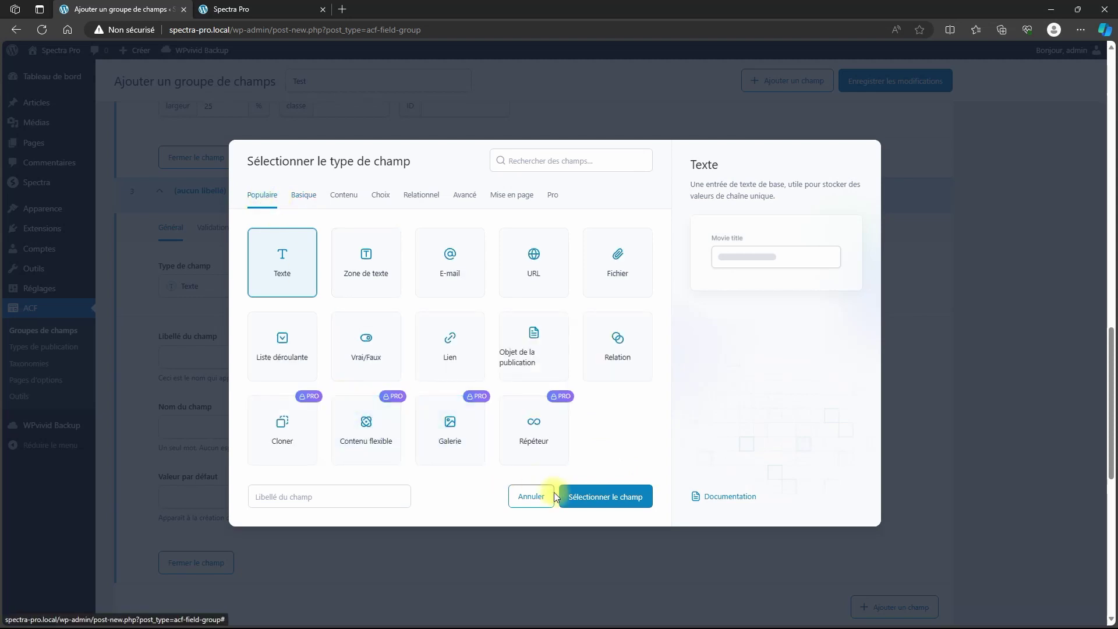
left_click(282, 350)
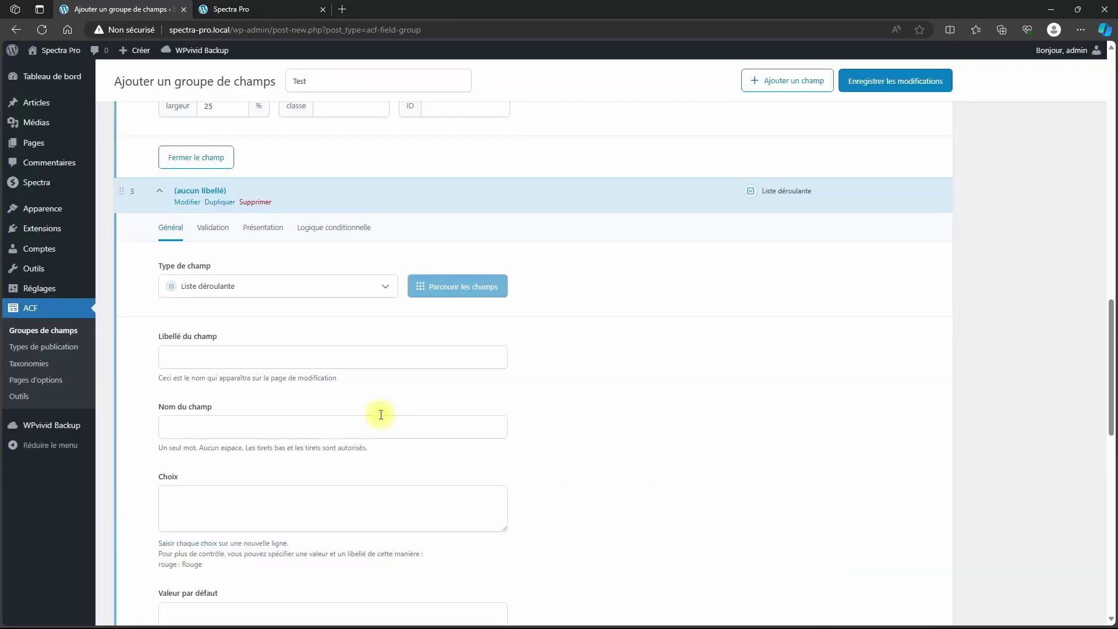
Label the dropdown field "Stock" and enter the choices "-", "Oui" and "Non" on separate lines
left_click(225, 357)
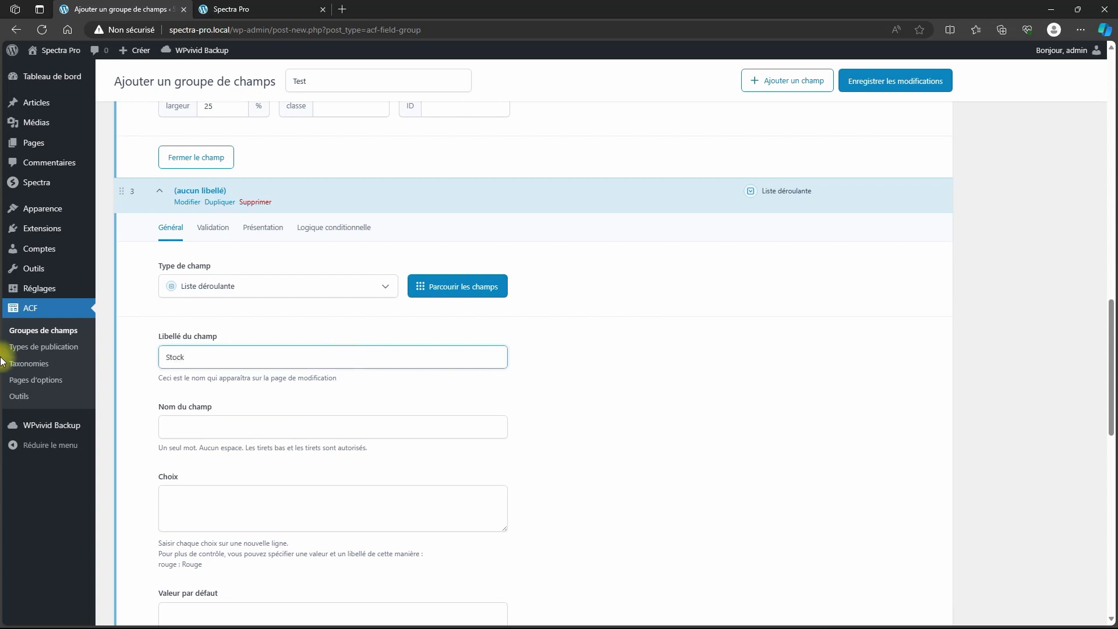
key("Tab")
left_click(223, 516)
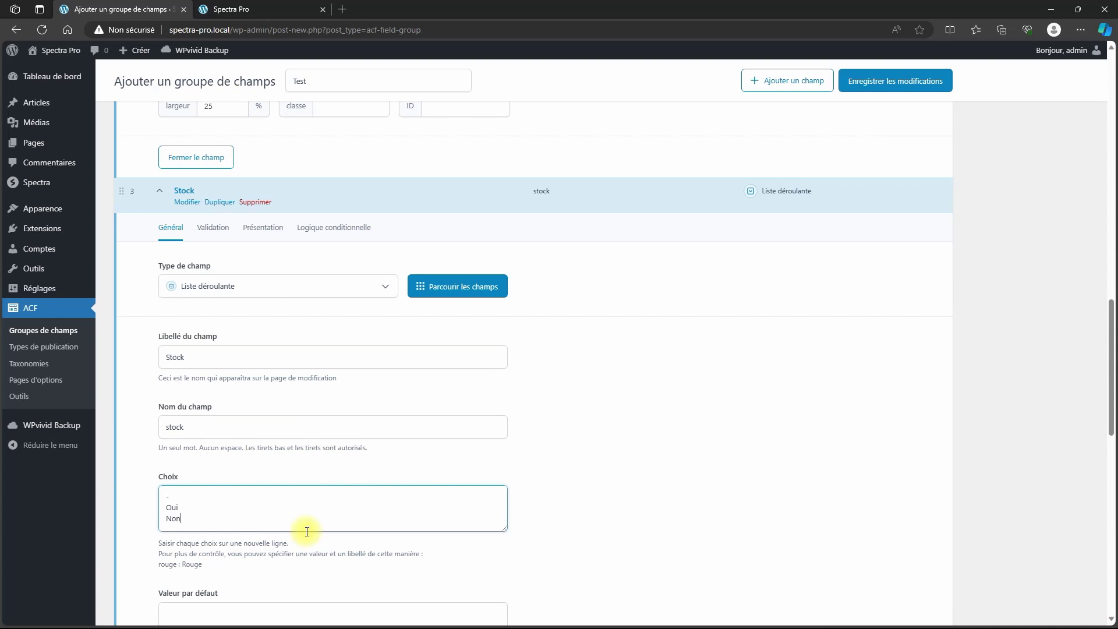
scroll(312, 469, "down", 3)
scroll(337, 449, "up", 3)
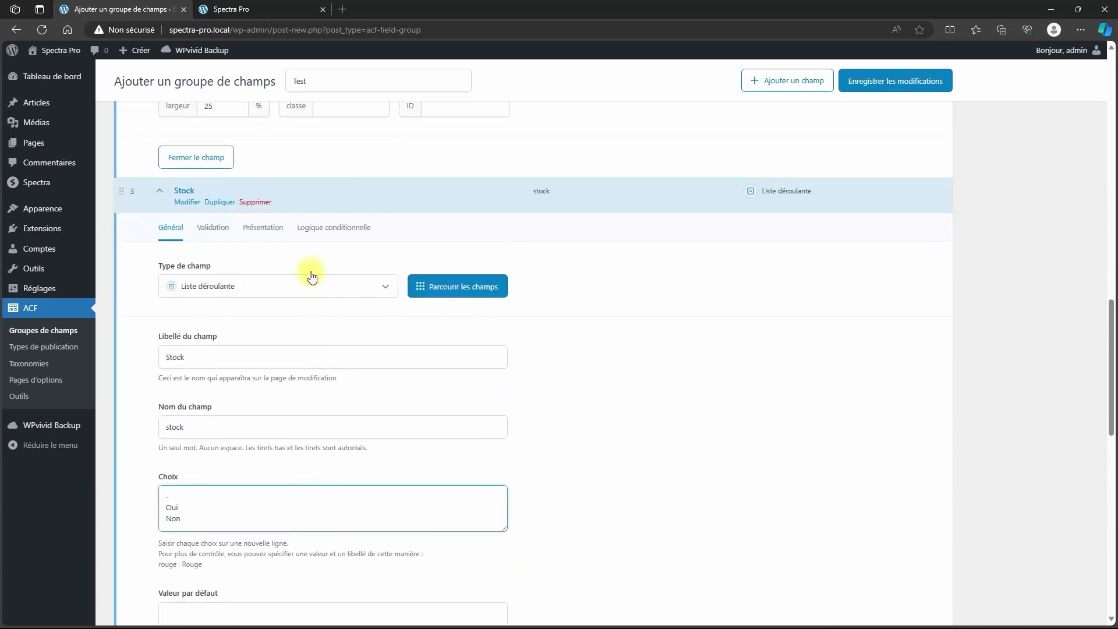
Set the Stock field's container width to 25% in its presentation settings
left_click(268, 229)
scroll(290, 294, "down", 3)
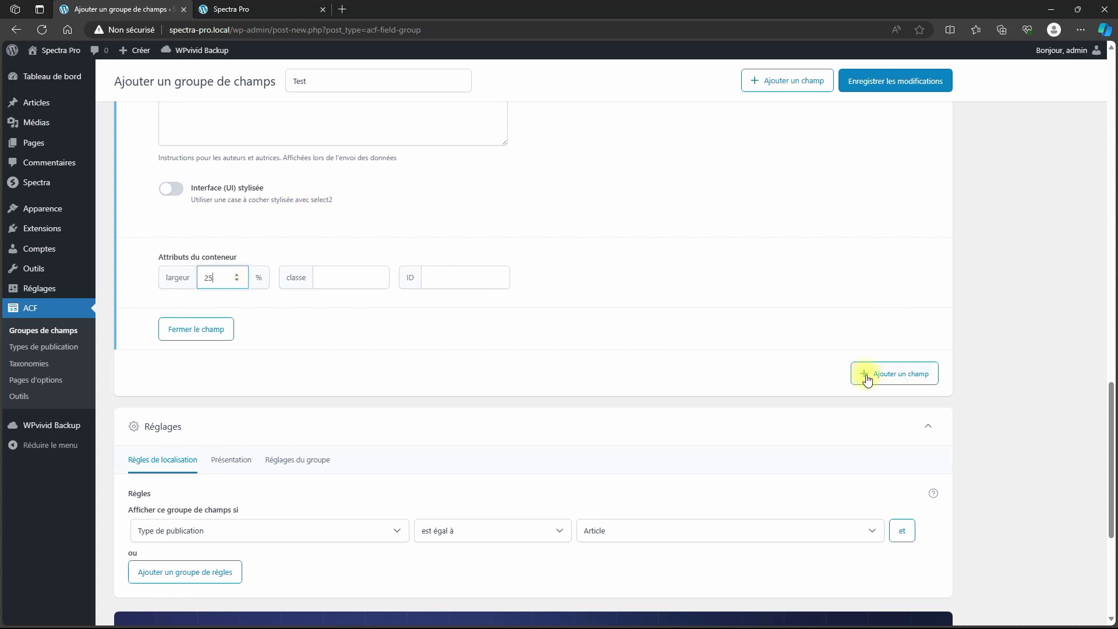
Add a fourth field to the group, choose the Nombre type for it and label it "Prix"
left_click(895, 373)
scroll(659, 337, "down", 4)
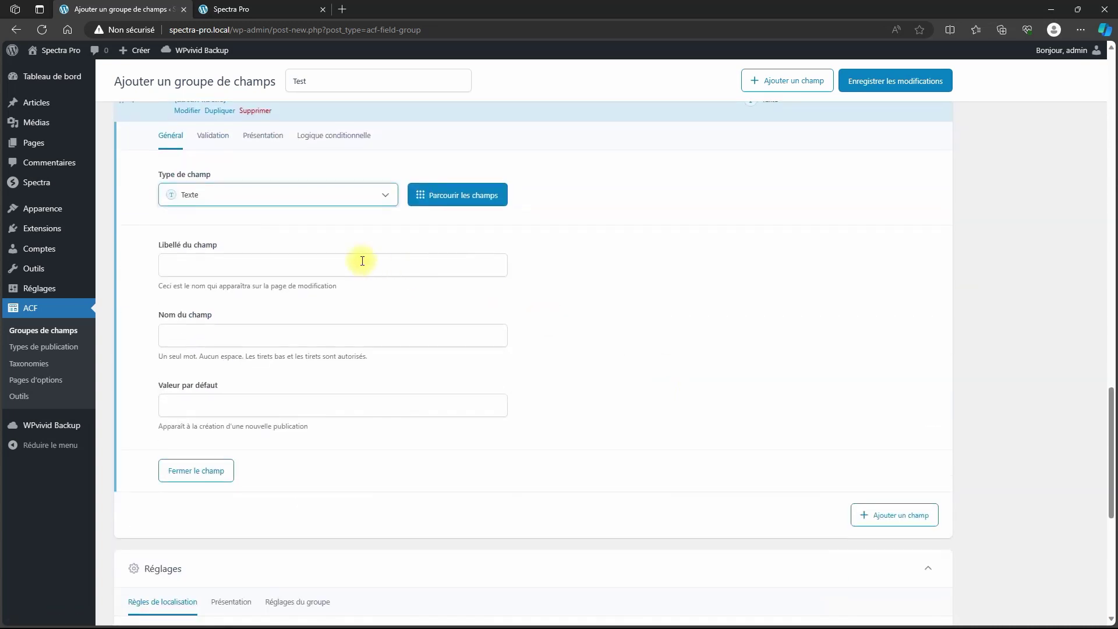
left_click(338, 198)
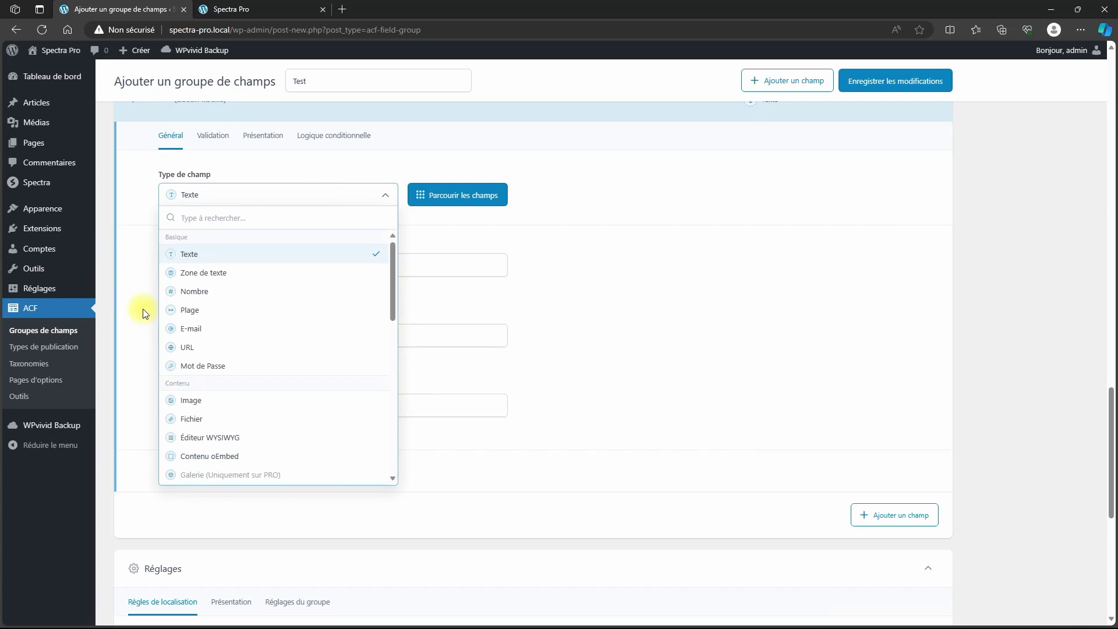
left_click(231, 299)
left_click(257, 273)
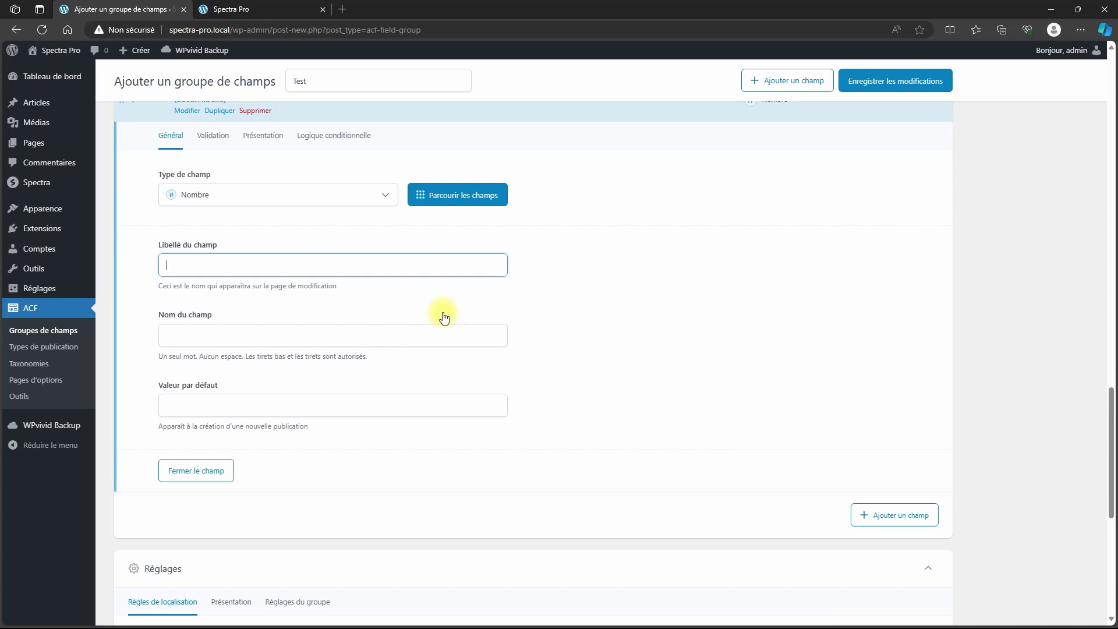
key("Tab")
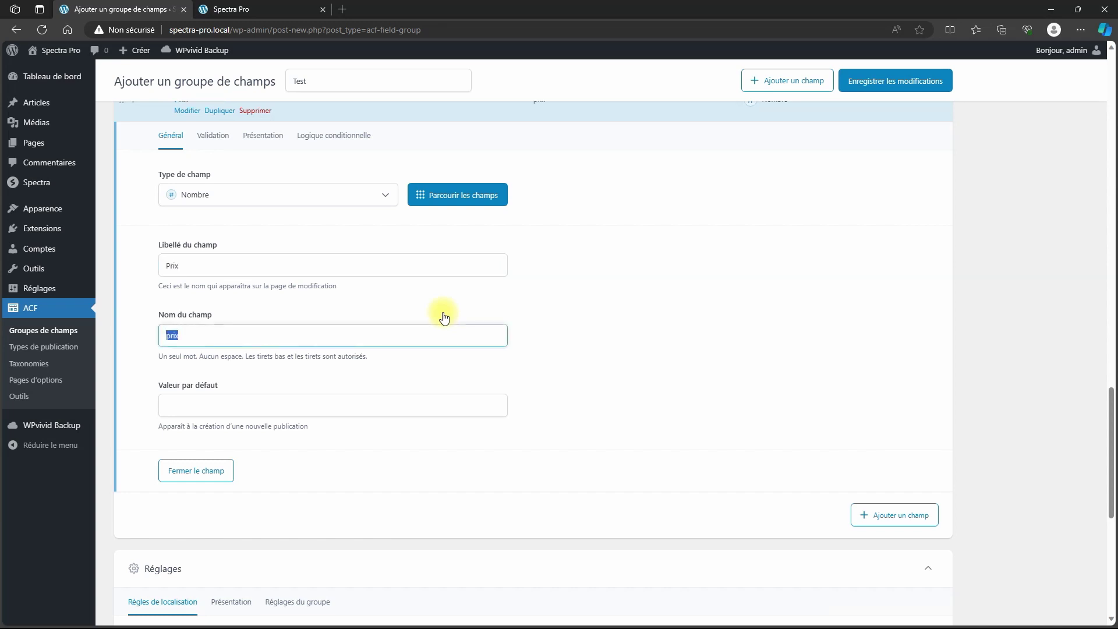
Set the Prix field's container width to 25% in its presentation settings
key("Tab")
left_click(248, 128)
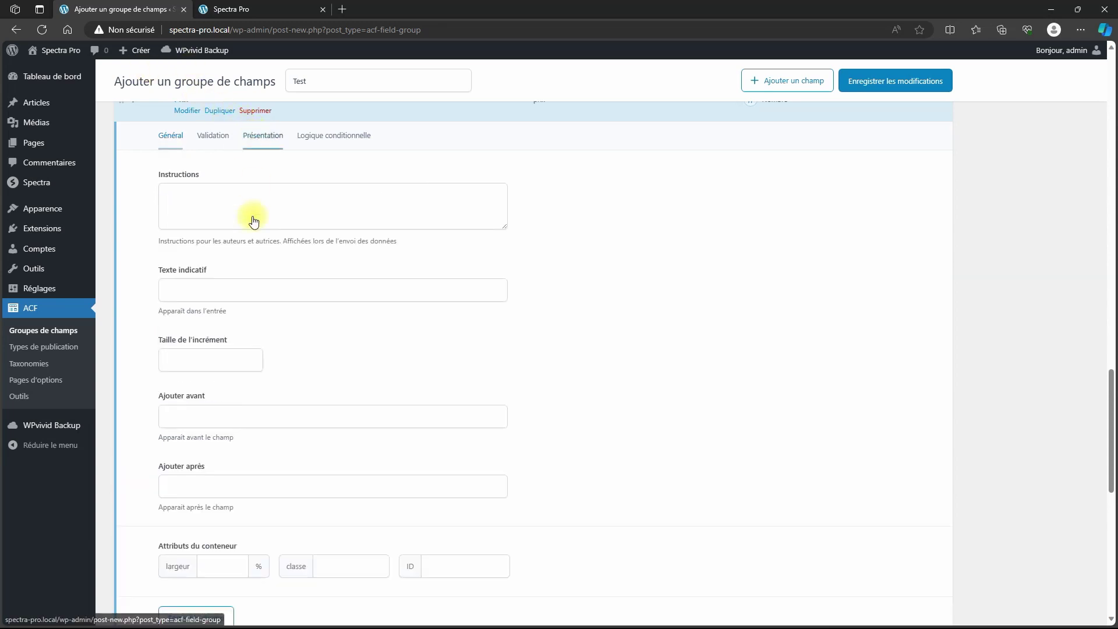
scroll(257, 467, "down", 3)
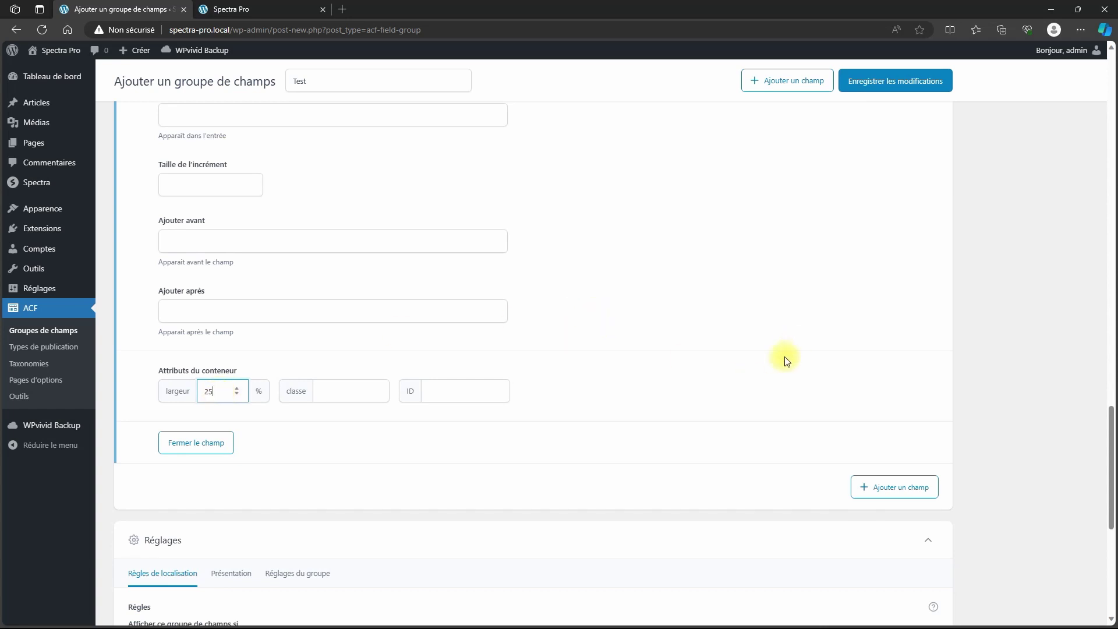
Examine the post types available in the group's location rule and keep Article as the target
scroll(749, 367, "down", 6)
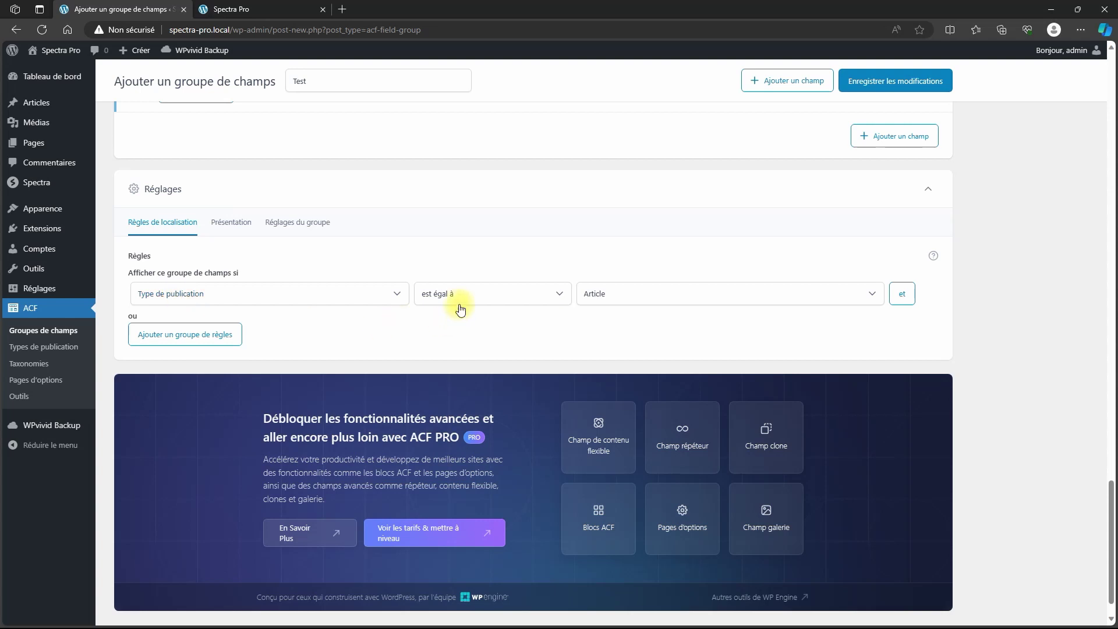
left_click(741, 293)
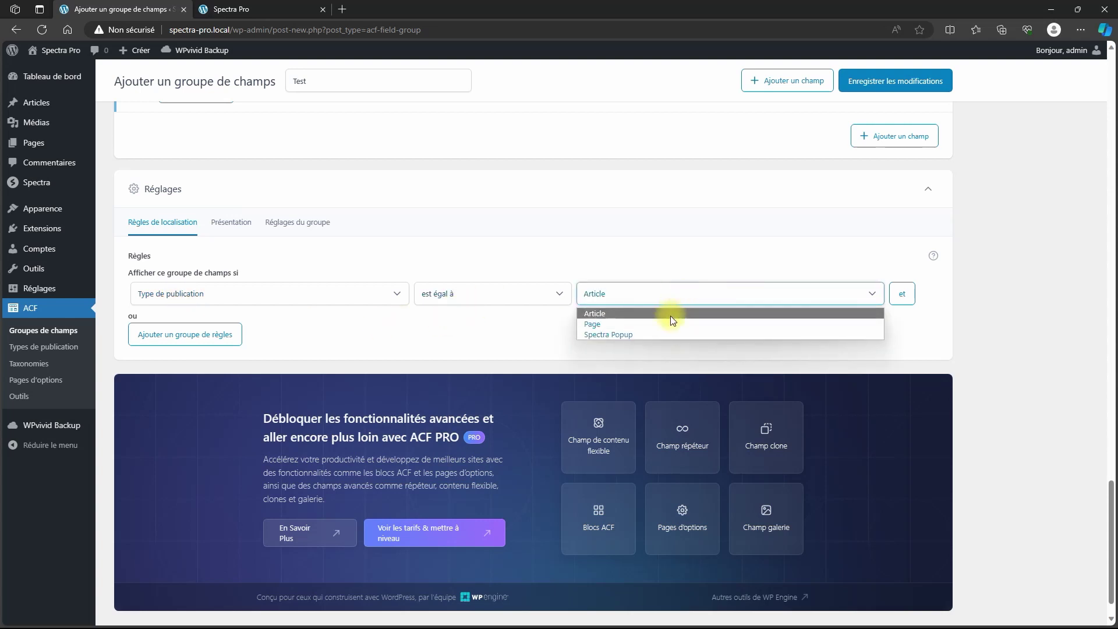
left_click(779, 185)
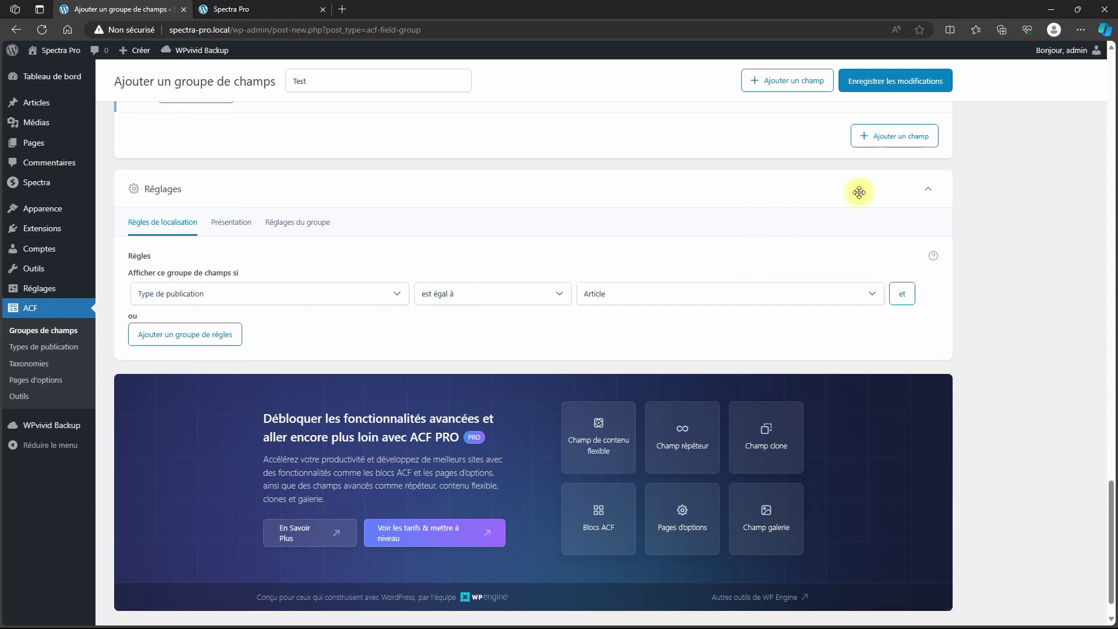
left_click(927, 192)
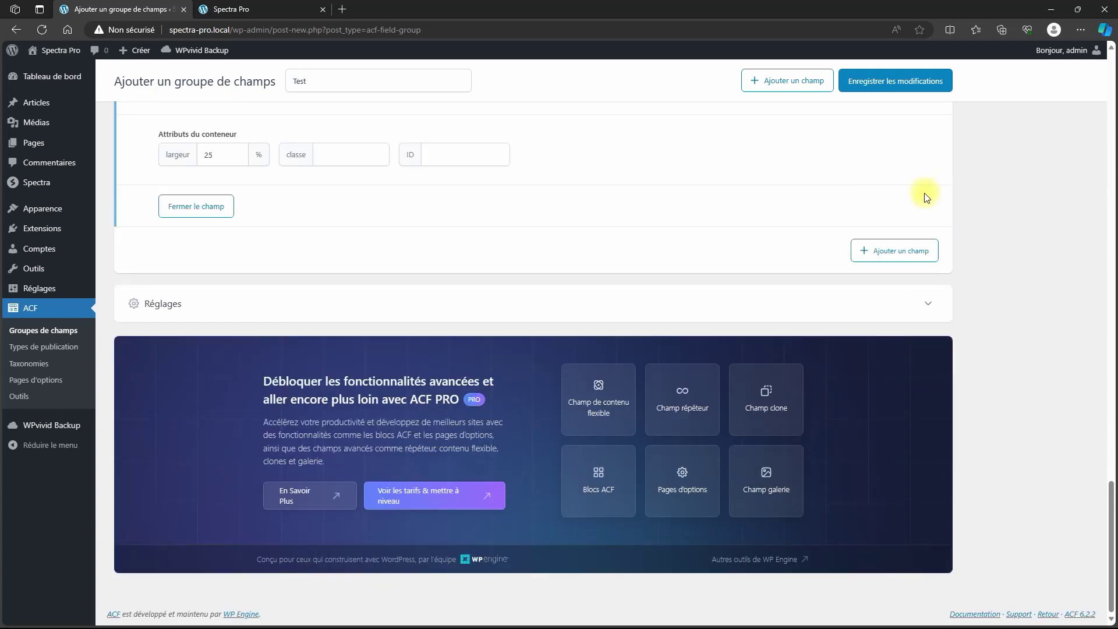
left_click(926, 304)
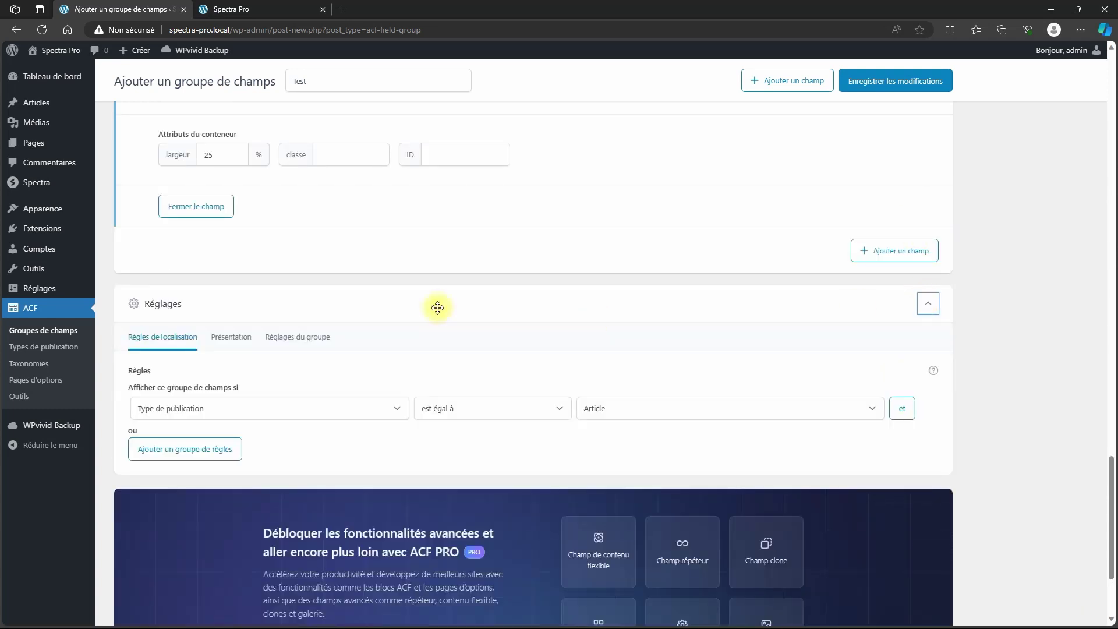
scroll(412, 375, "down", 3)
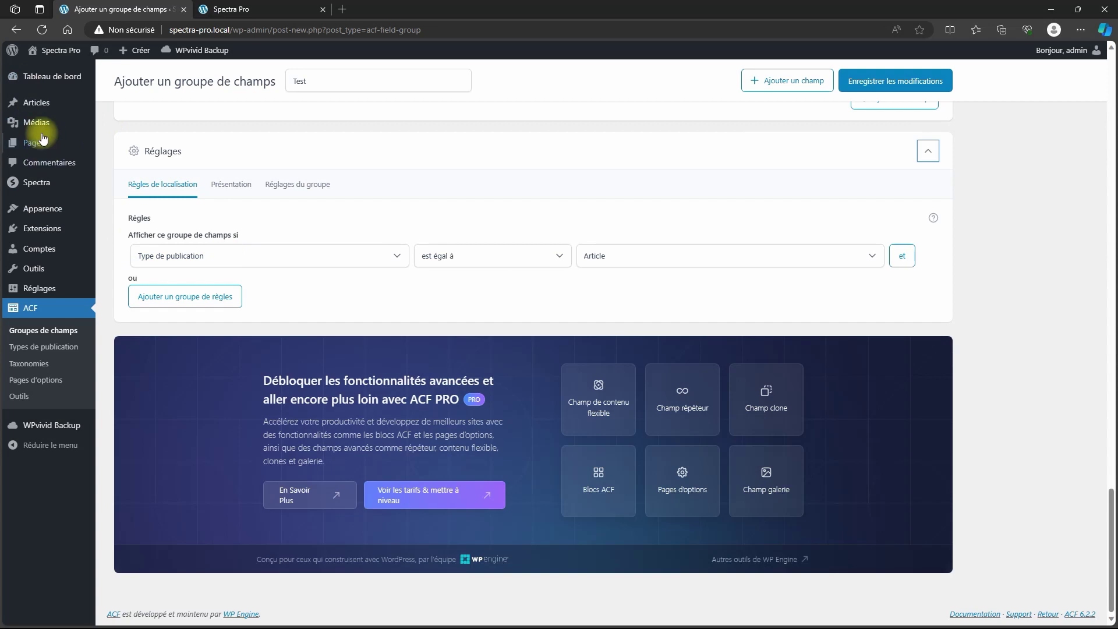
mouse_move(36, 143)
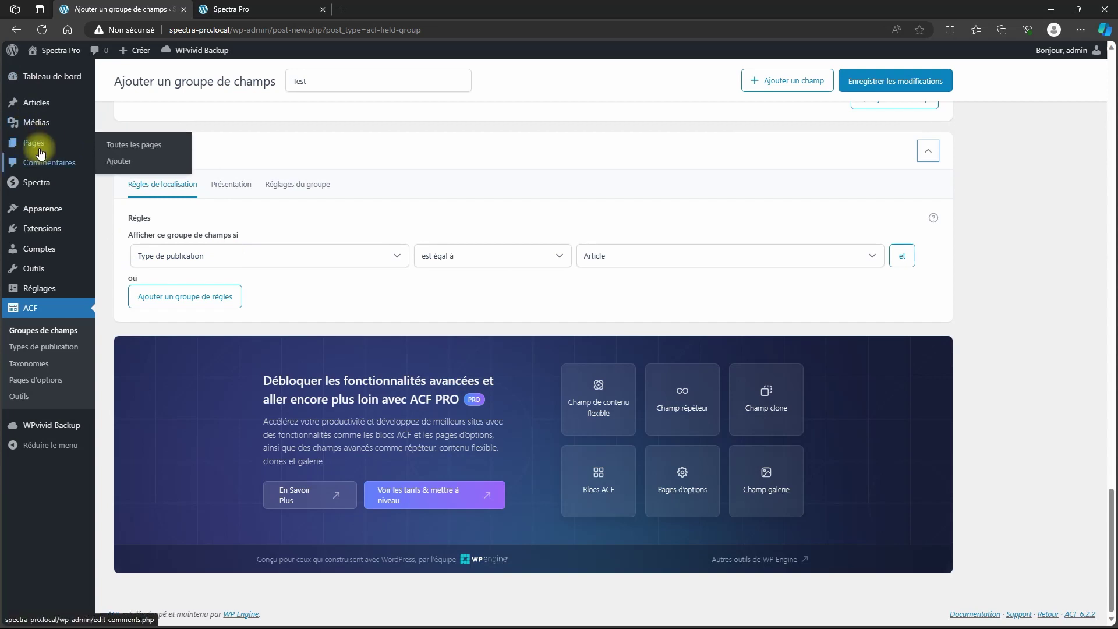
left_click(683, 255)
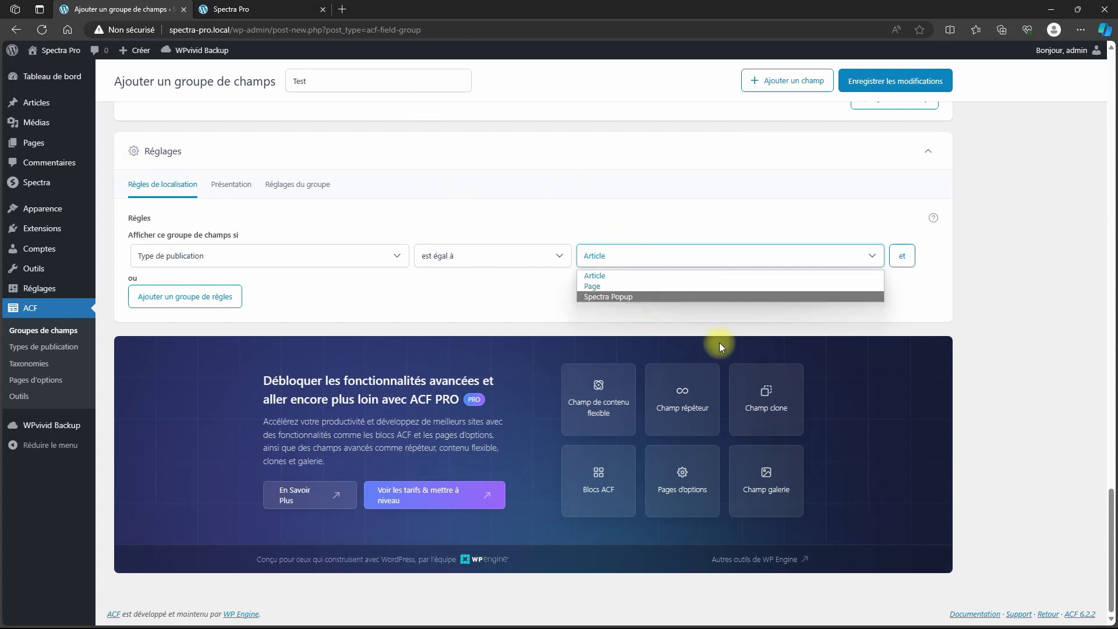
left_click(604, 276)
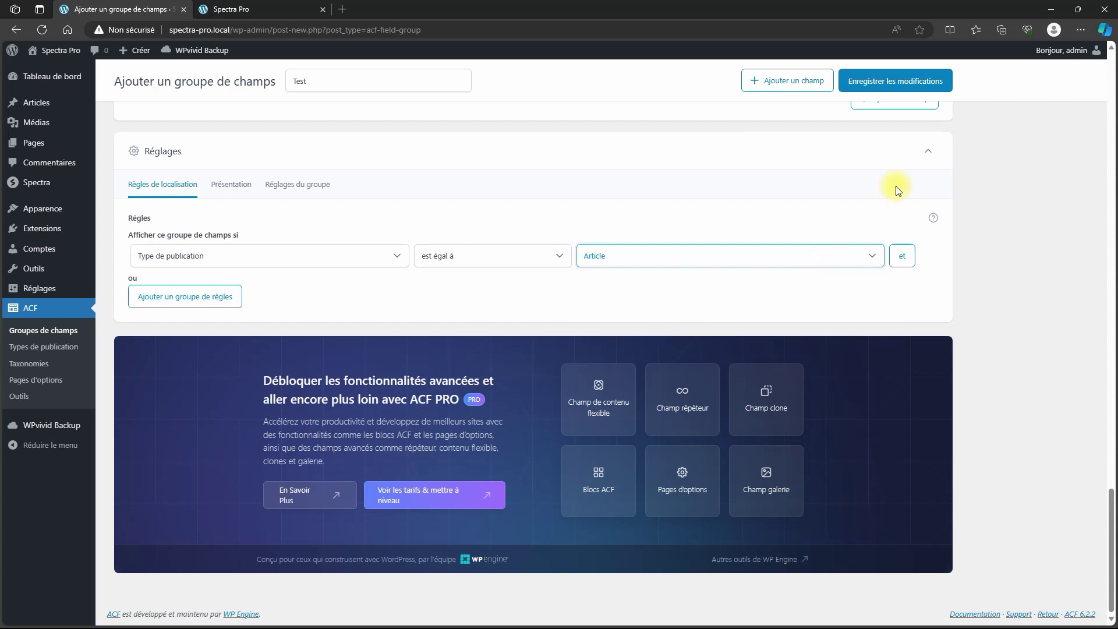
Review the group's presentation and general group settings, and save the field group
left_click(238, 193)
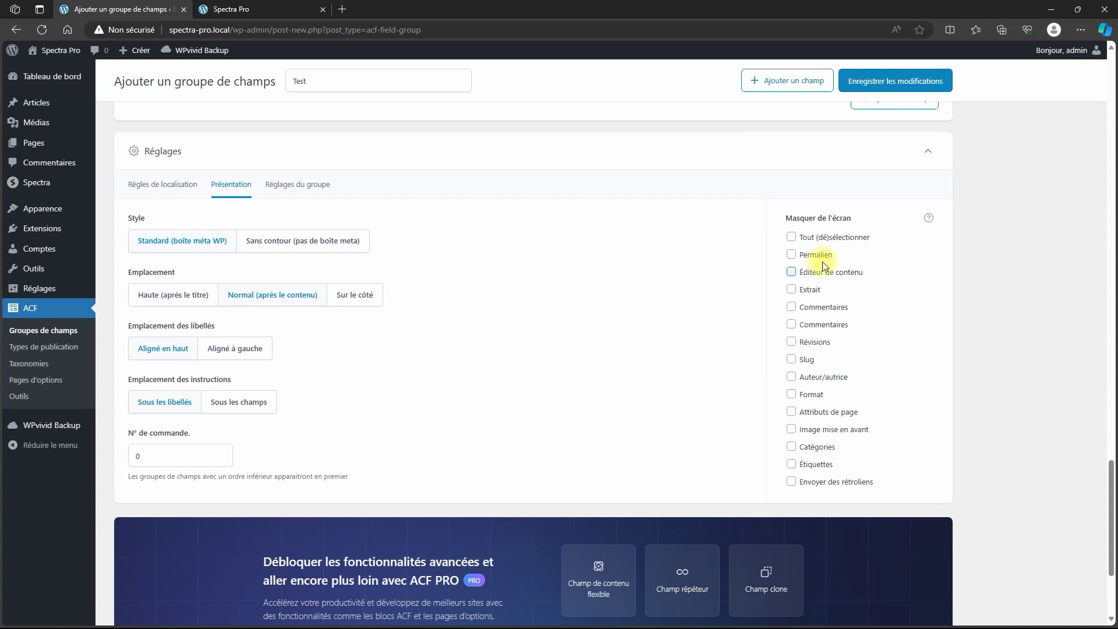
left_click(317, 195)
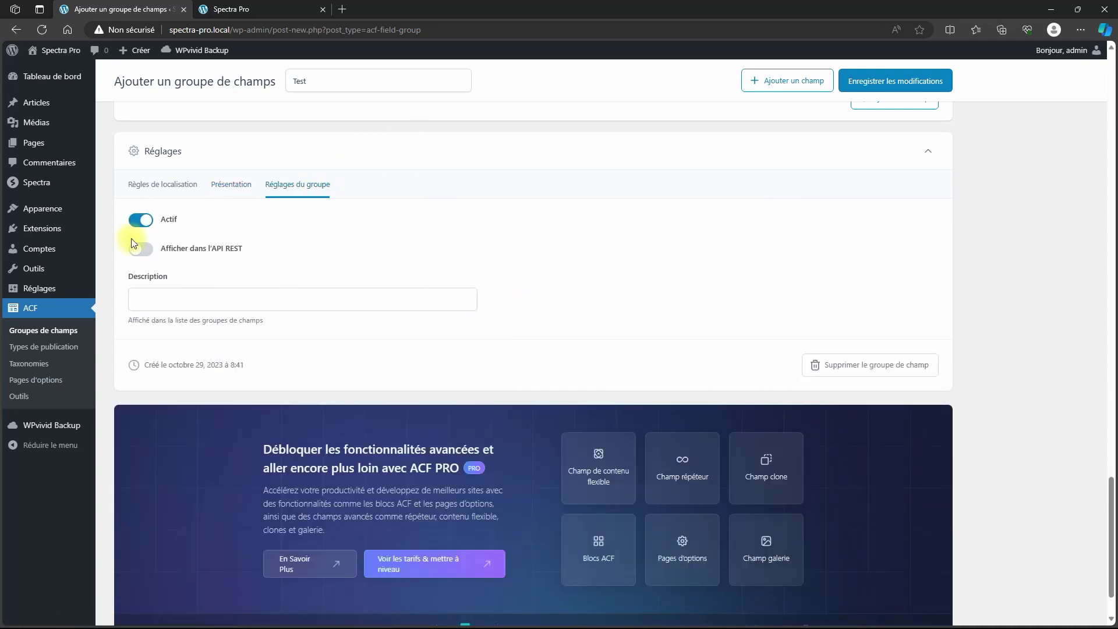
left_click(153, 189)
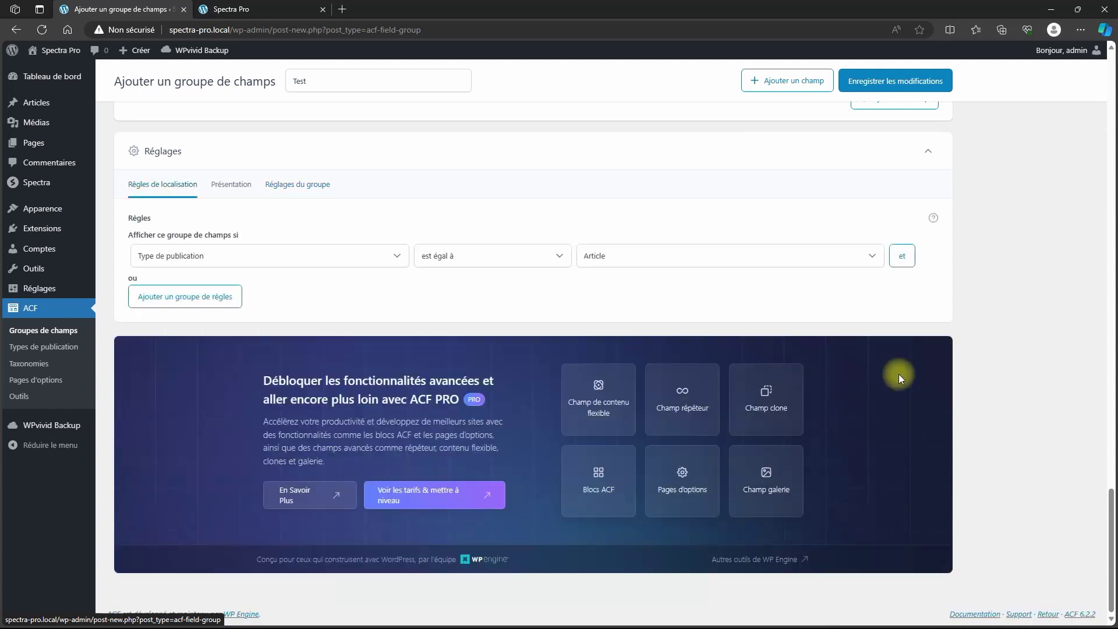
left_click(895, 86)
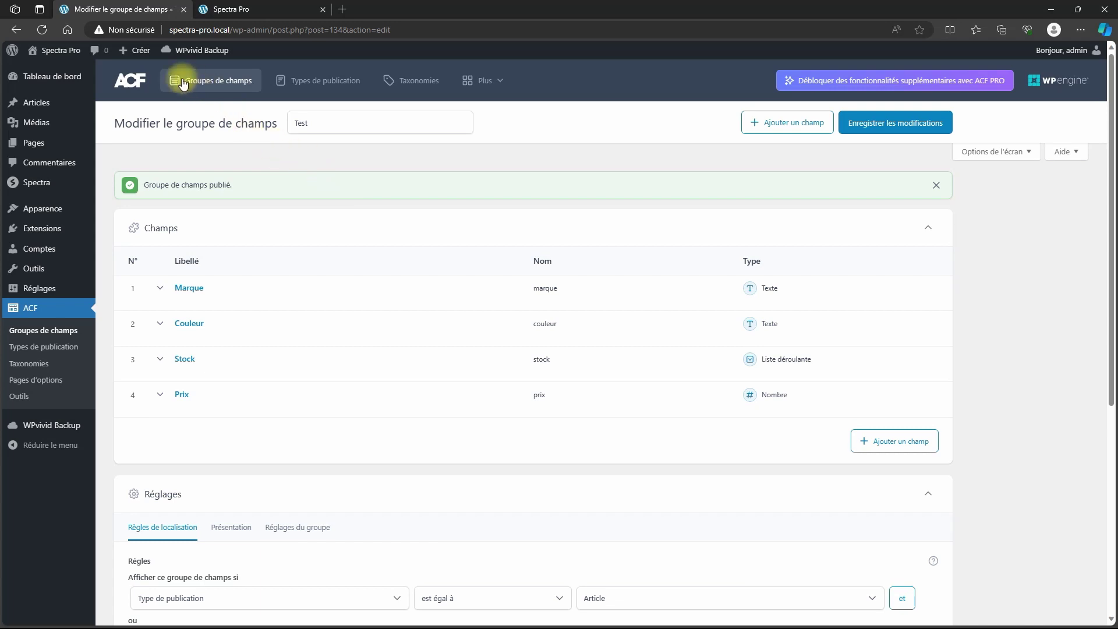
Open Article 01 for editing from the list of articles
mouse_move(32, 110)
left_click(32, 104)
left_click(149, 312)
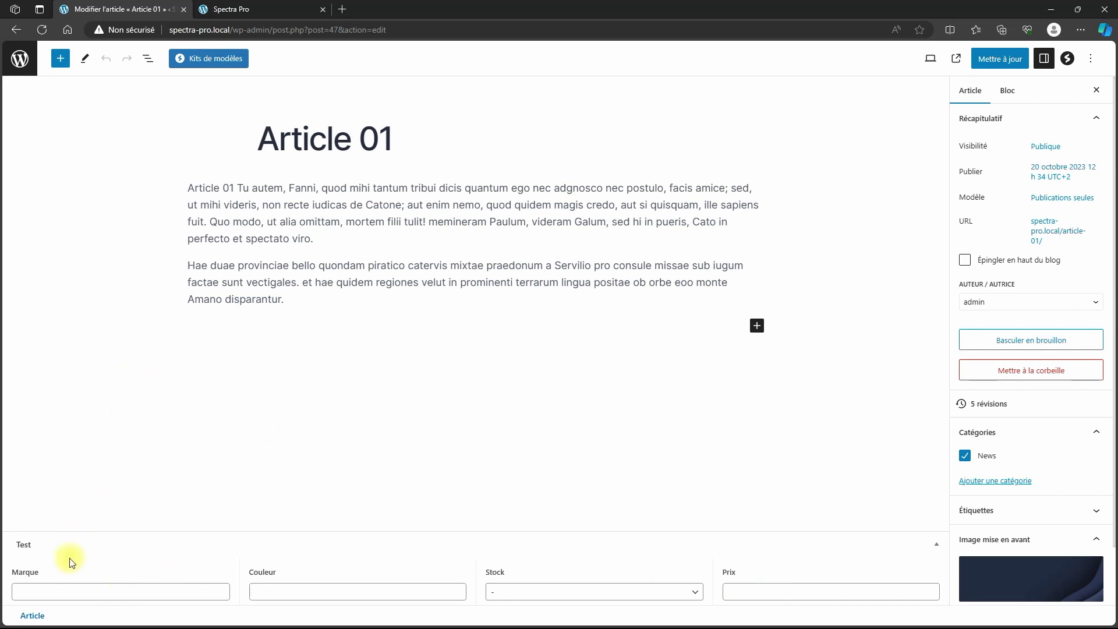
Fill in Article 01's custom fields with Marque "Marque 01", Couleur "Bleu", Stock "Oui" and Prix 50, and update the article
left_click(70, 589)
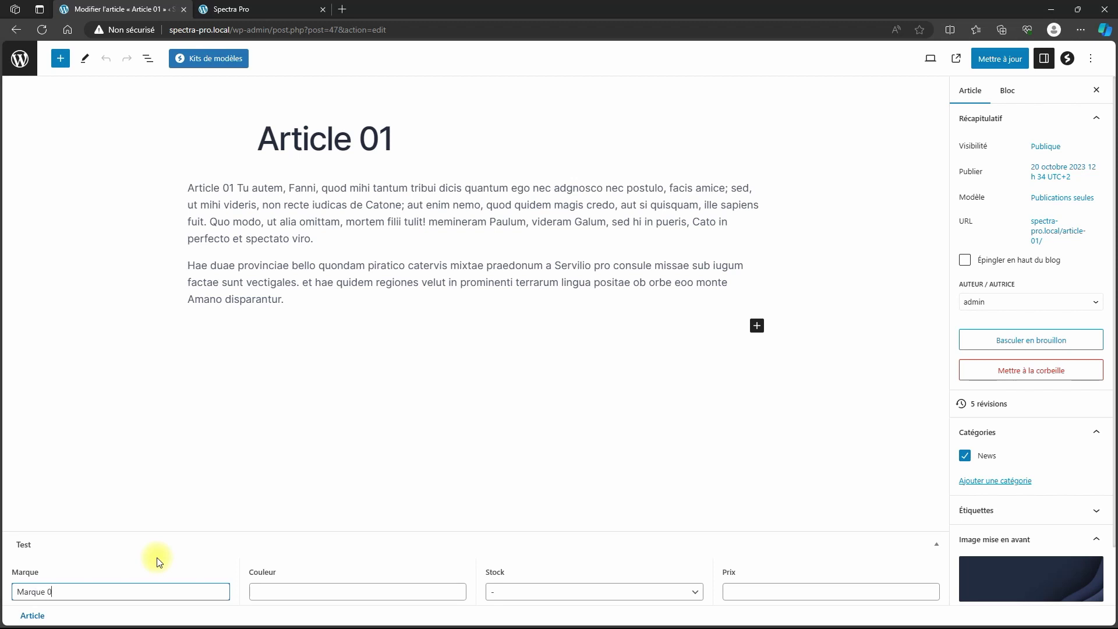
key("Tab")
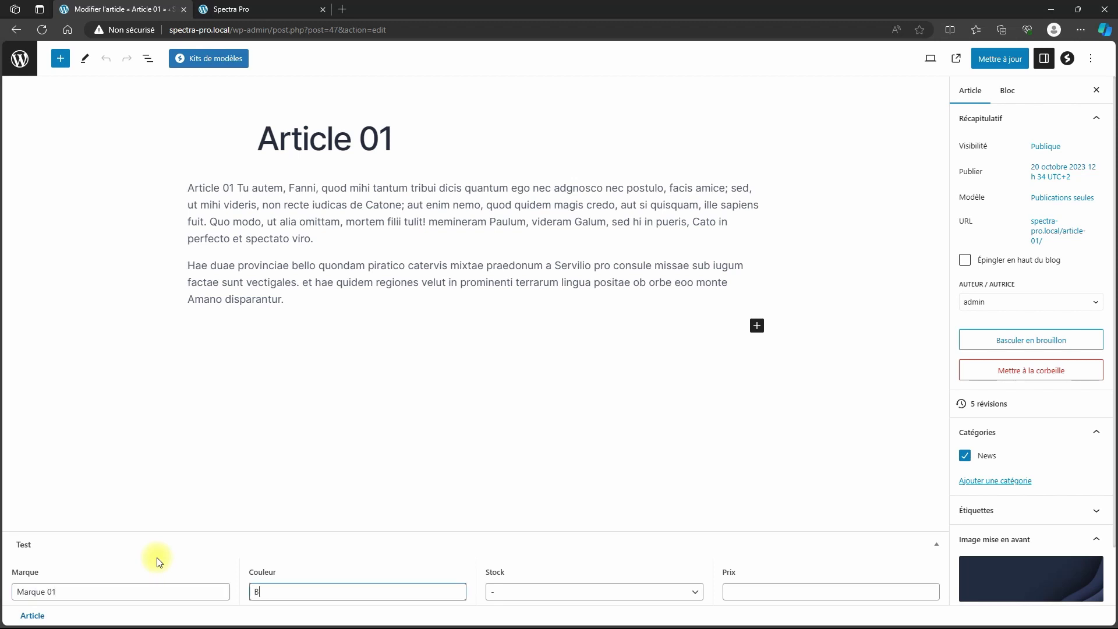
key("Tab")
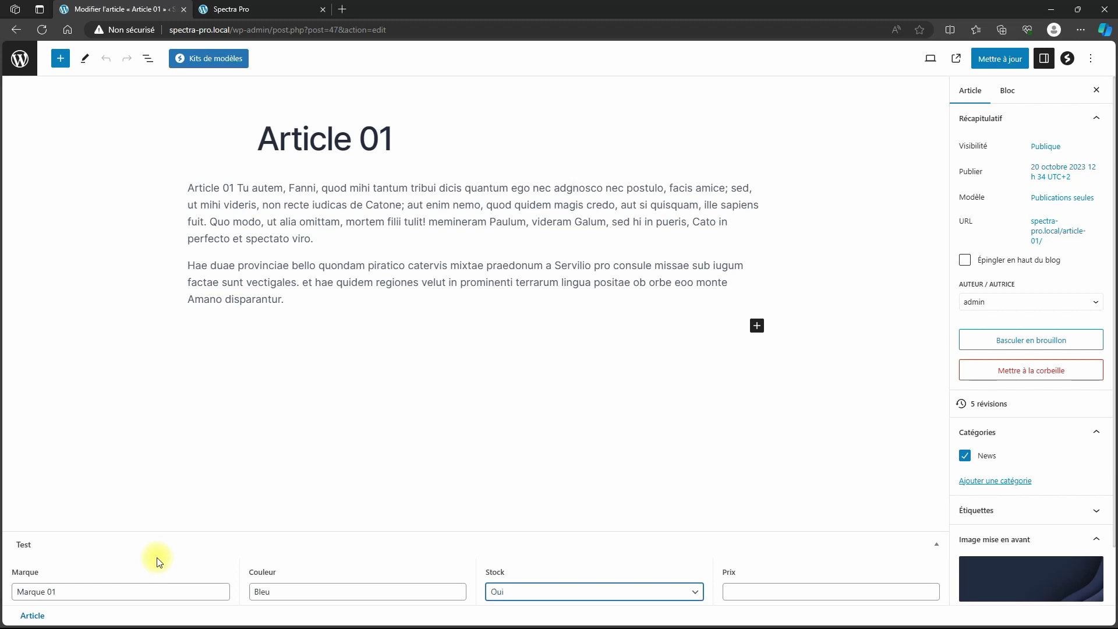
key("Tab")
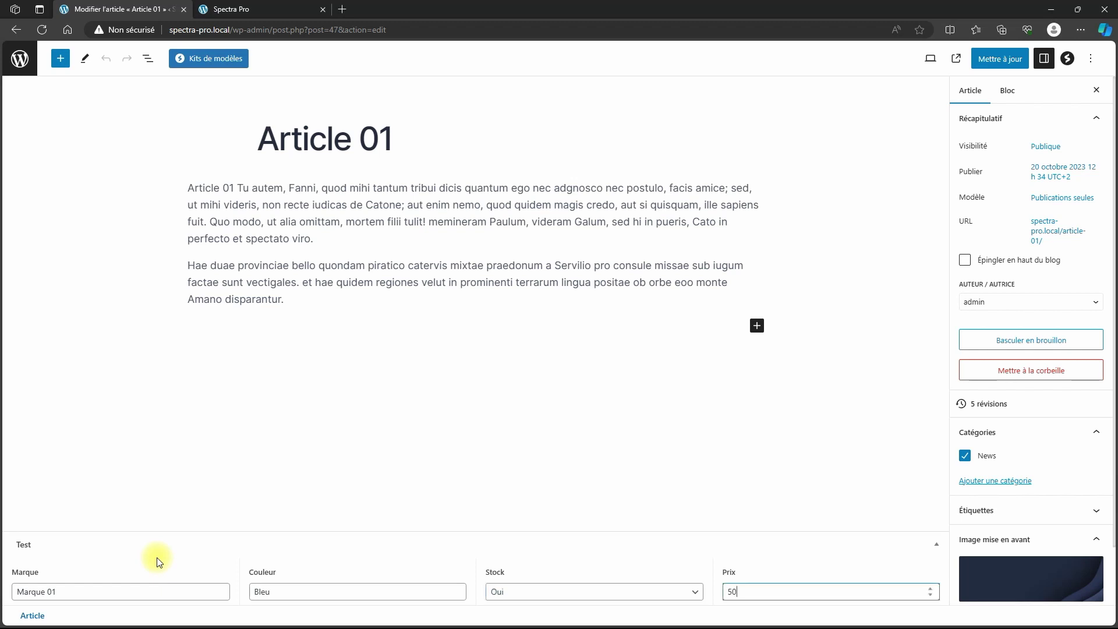
key("Tab")
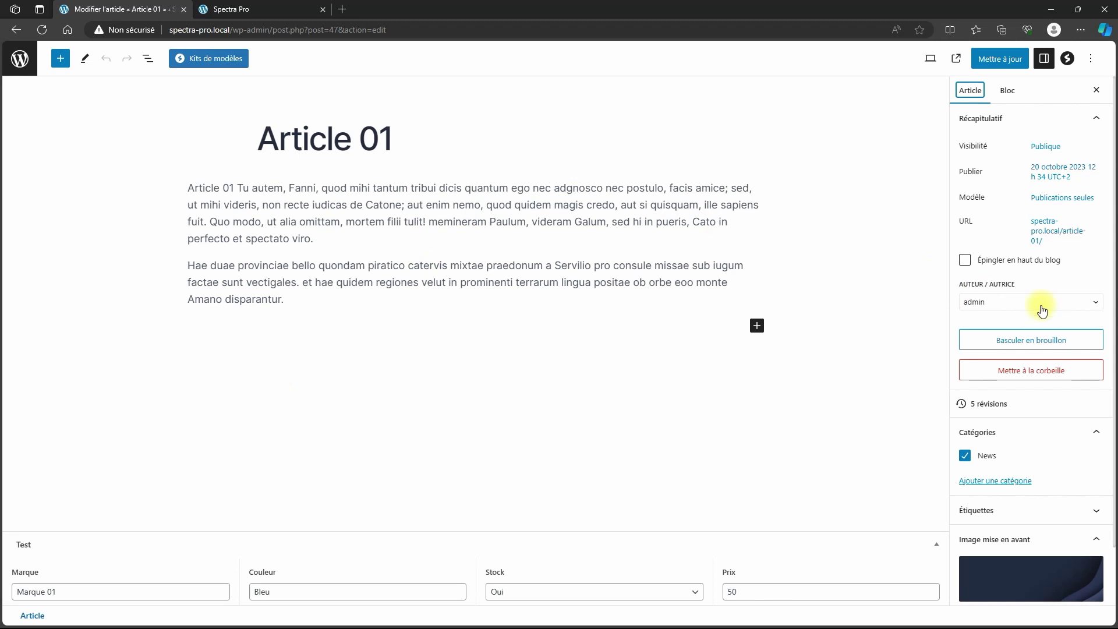
scroll(1023, 431, "down", 1)
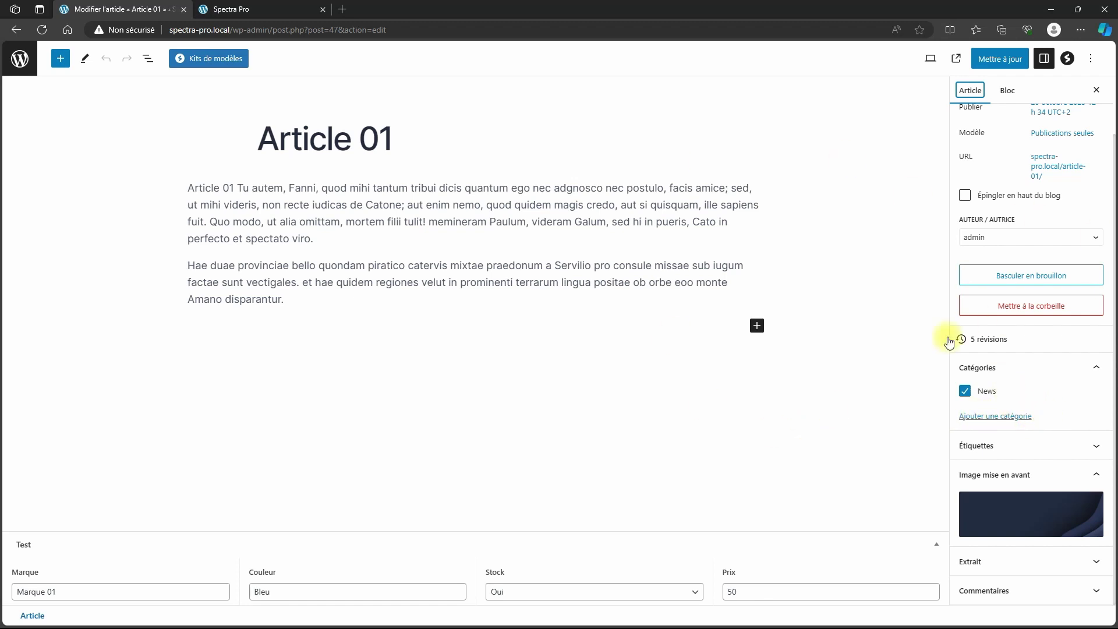
left_click(994, 61)
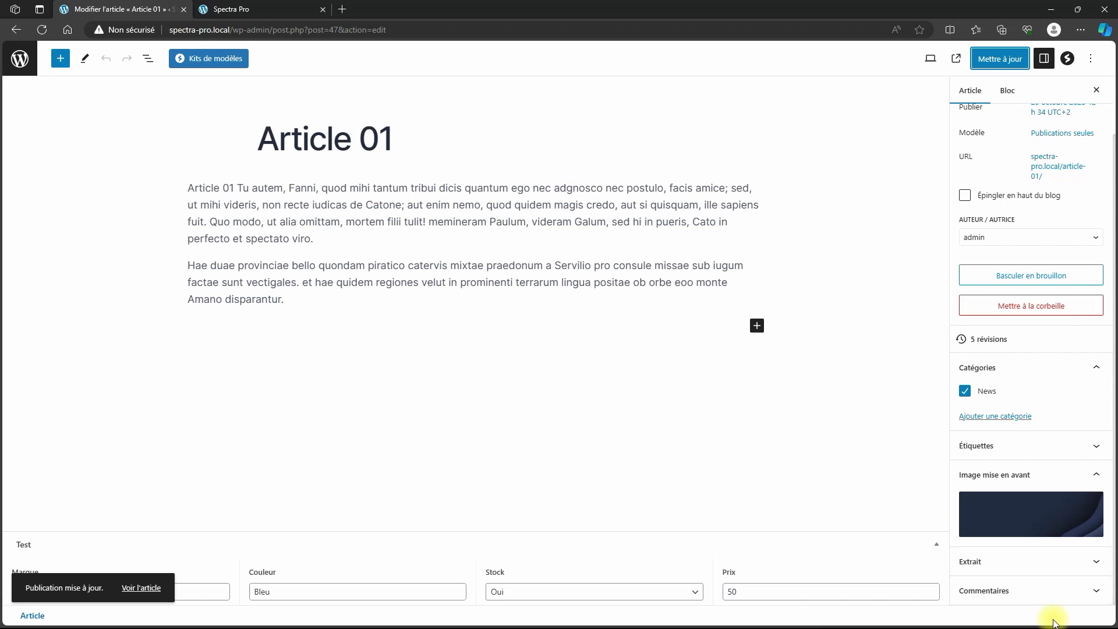
Examine the Latest Posts section and the Article 05 page on the public site, and return to the admin list of articles
key("alt+Left")
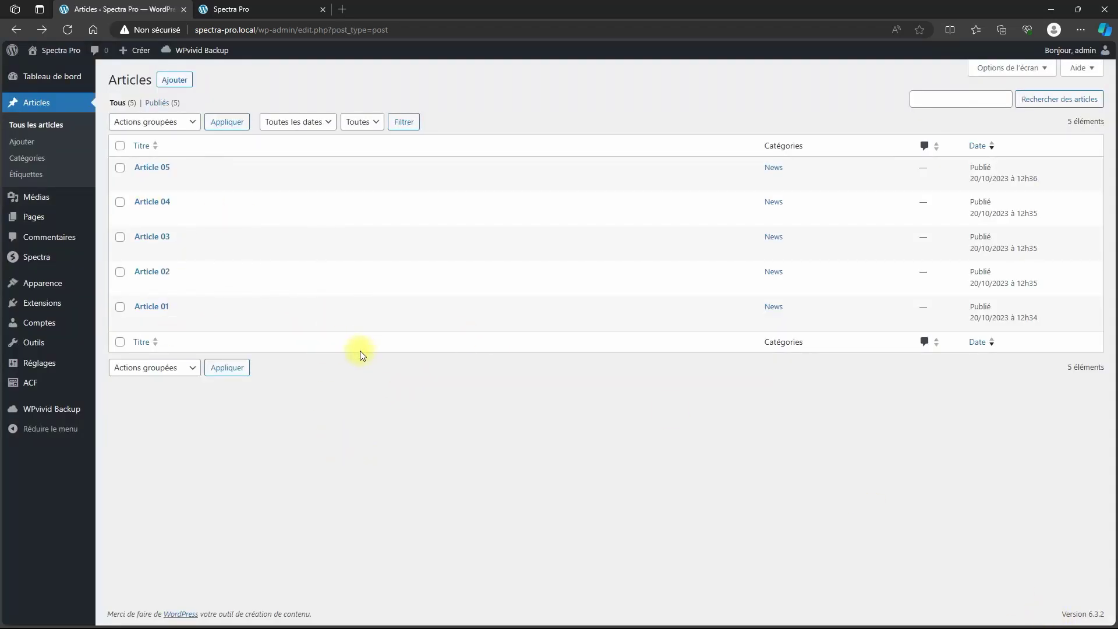
left_click(259, 14)
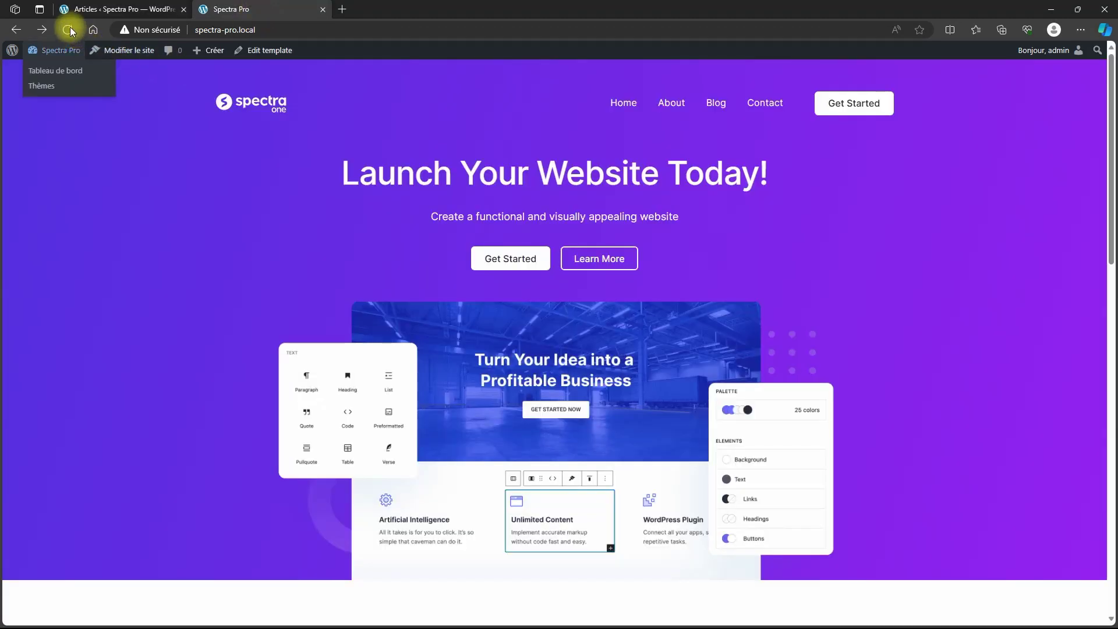
scroll(601, 187, "down", 9)
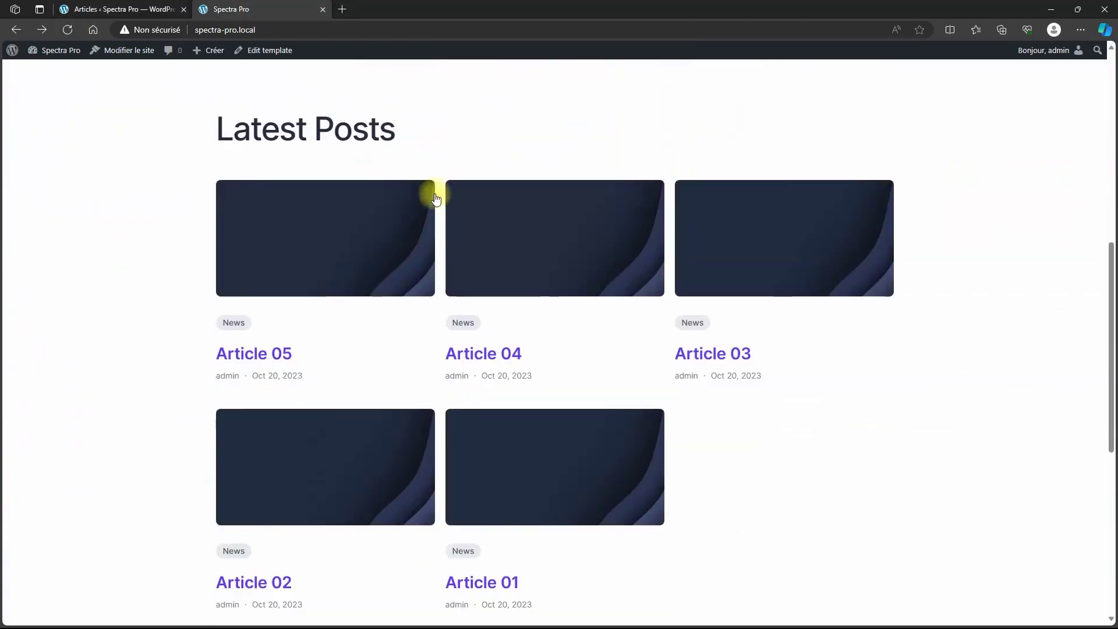
left_click(325, 243)
scroll(445, 288, "down", 6)
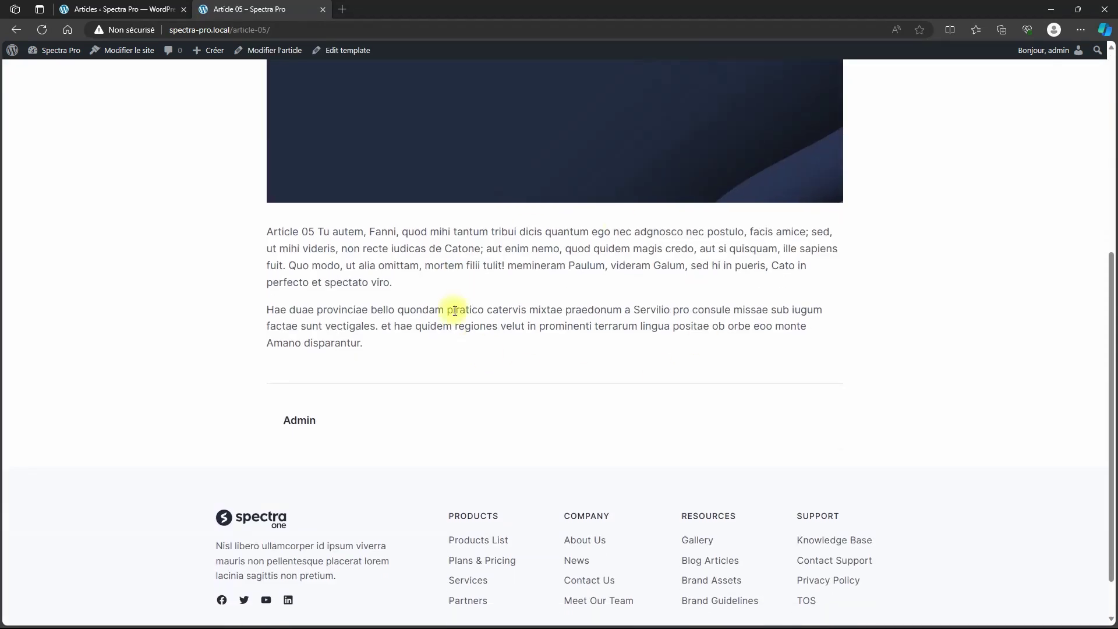
scroll(574, 182, "up", 3)
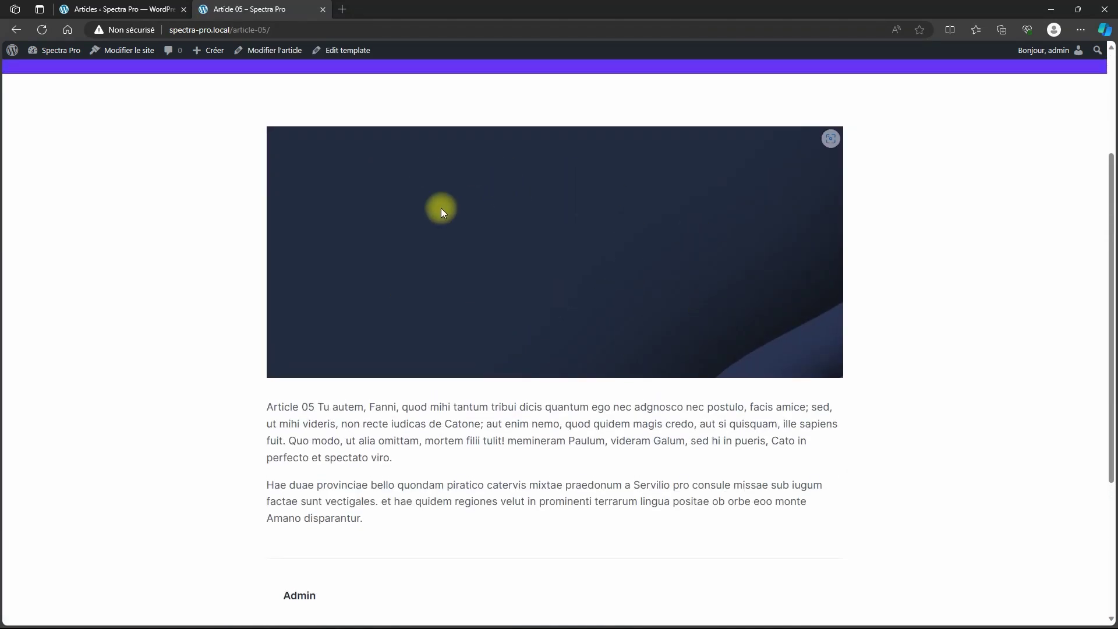
scroll(530, 449, "down", 4)
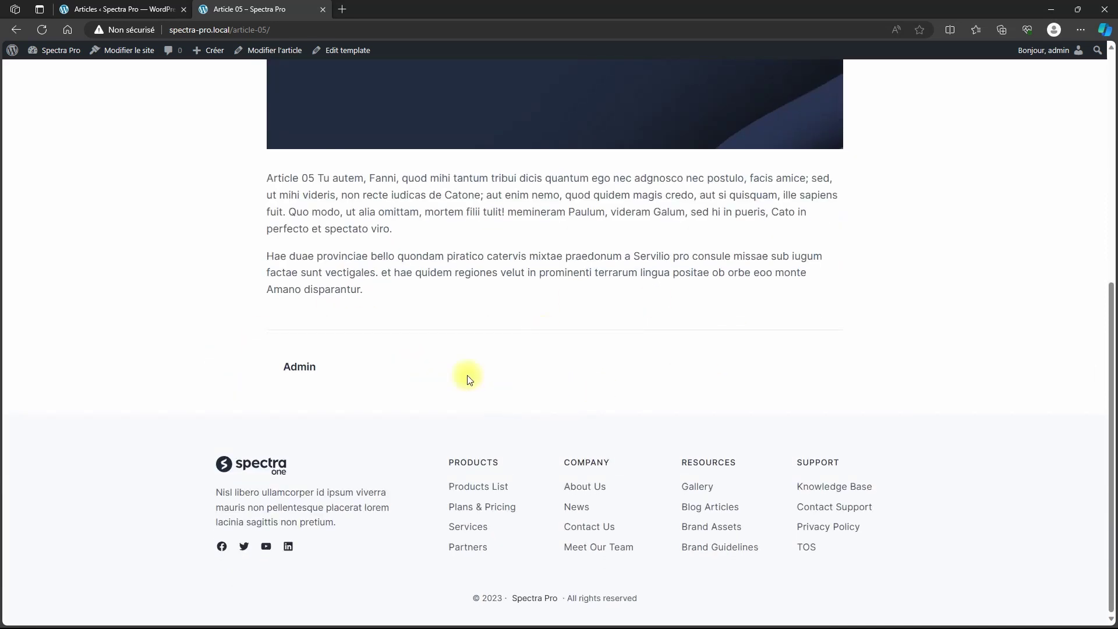
scroll(610, 289, "up", 7)
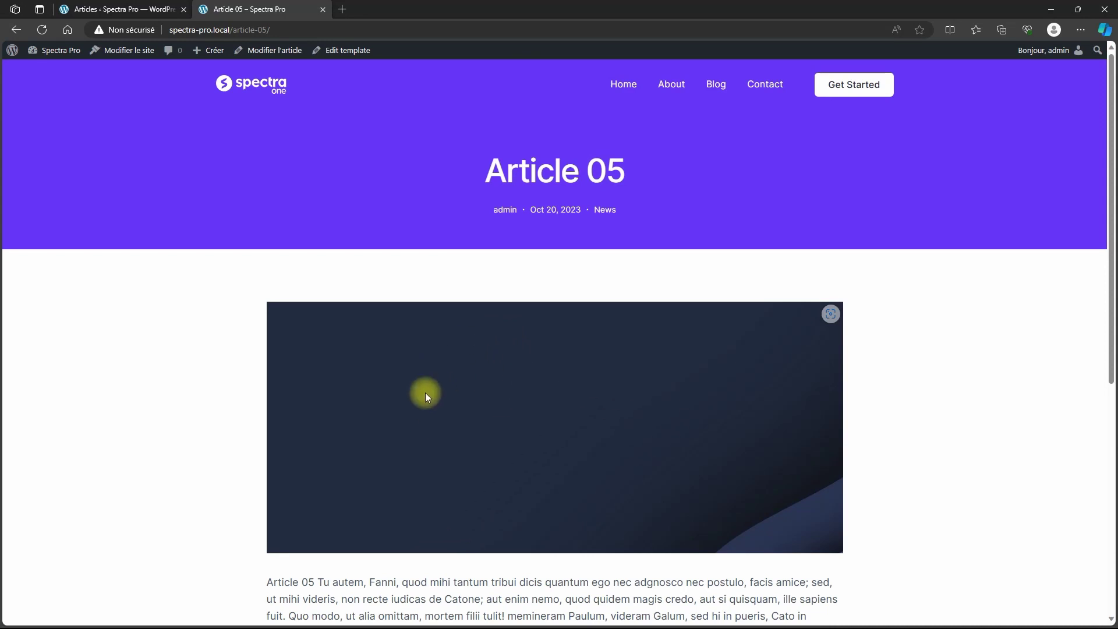
left_click(114, 10)
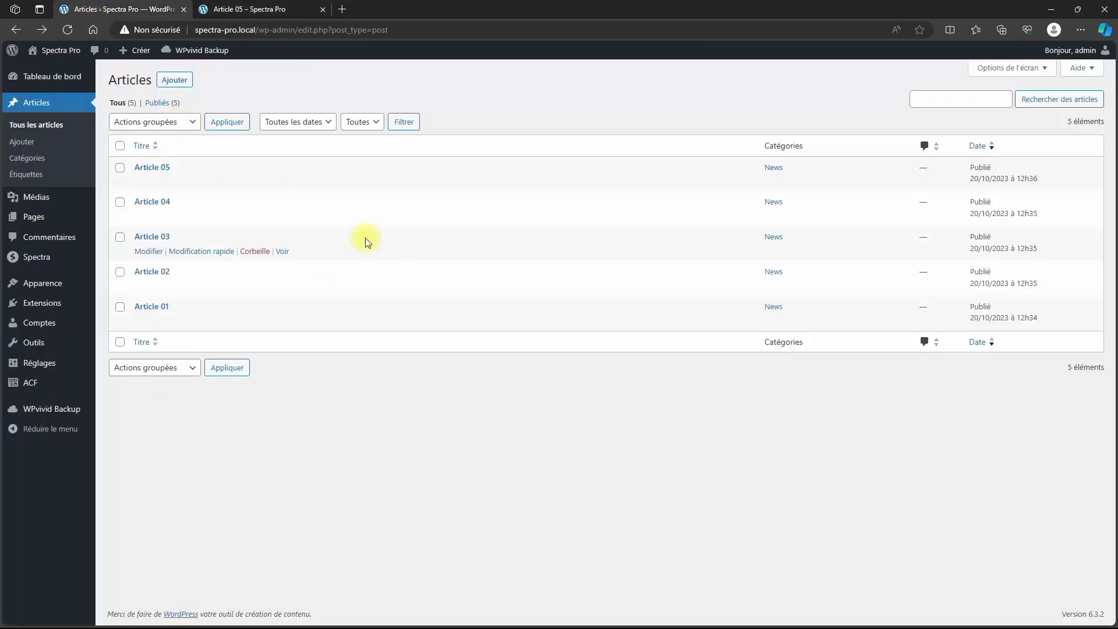
Open the "Publications seules" template for editing in the site editor and check the public Article 05 page's layout
mouse_move(42, 286)
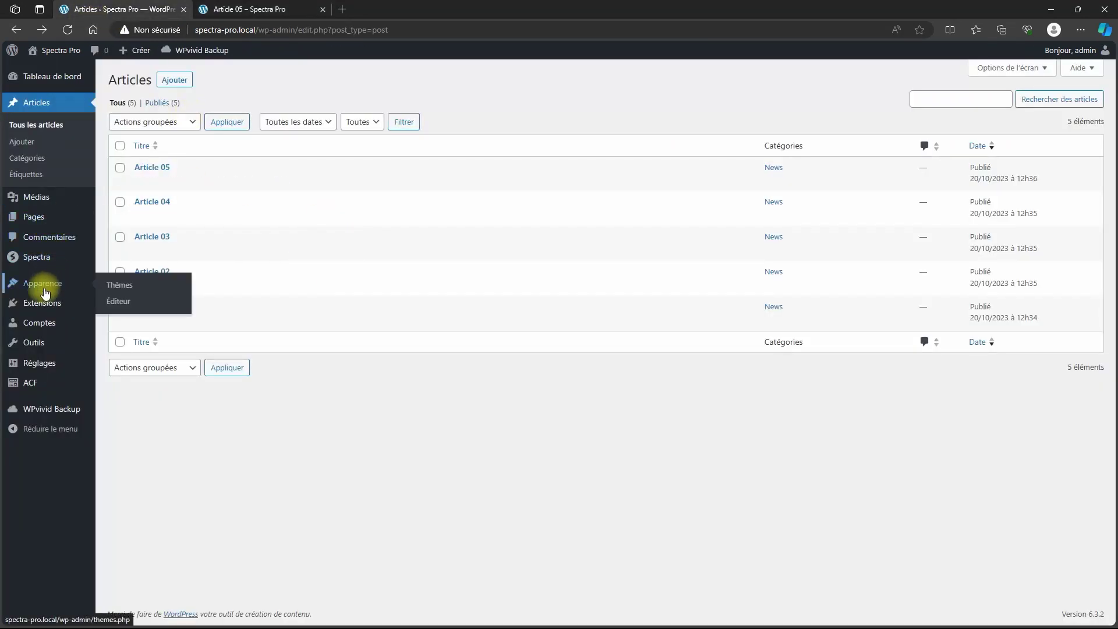
left_click(117, 303)
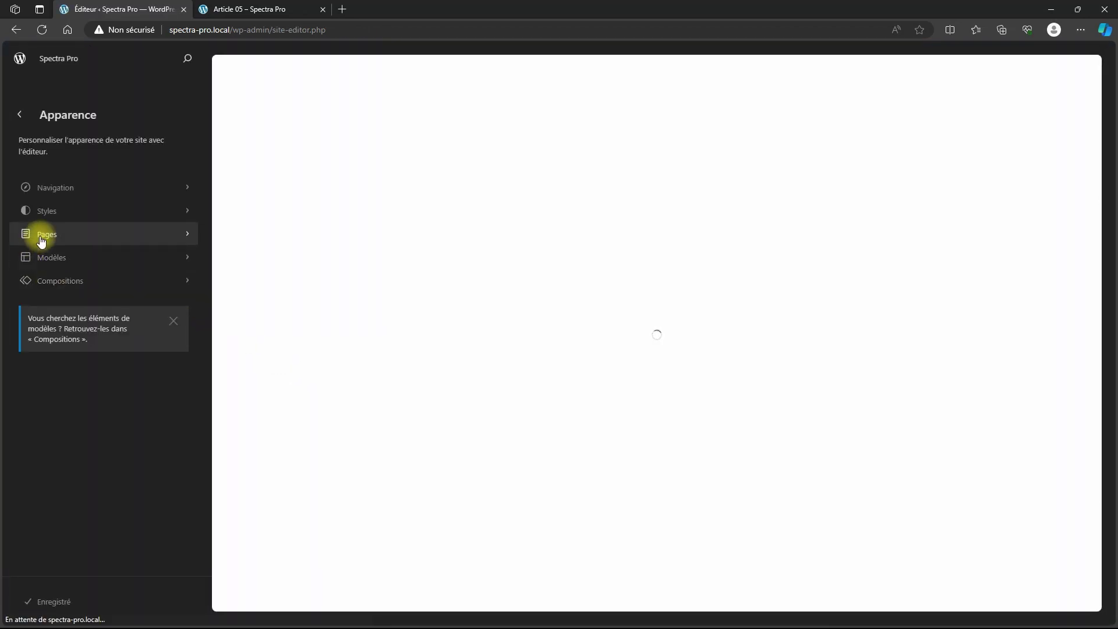
left_click(49, 258)
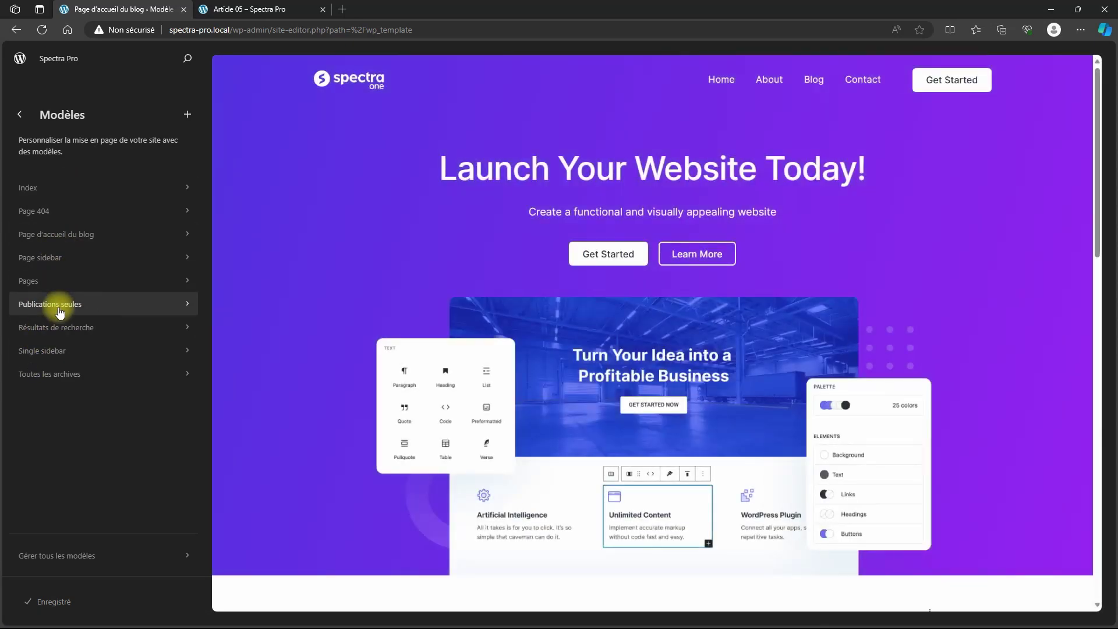
left_click(56, 312)
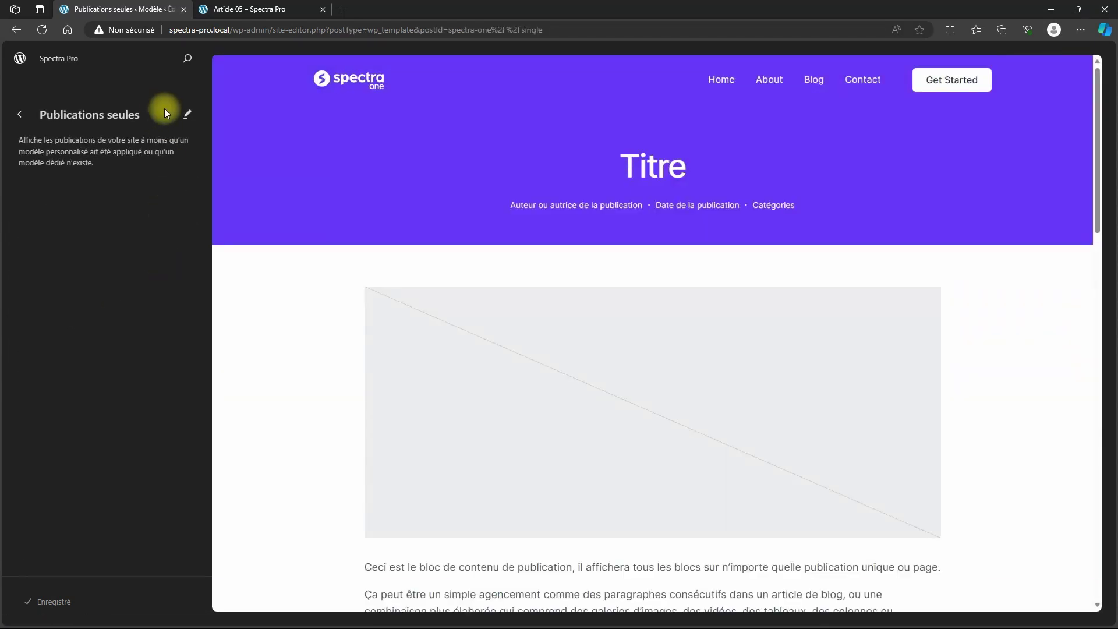
left_click(187, 114)
left_click(252, 8)
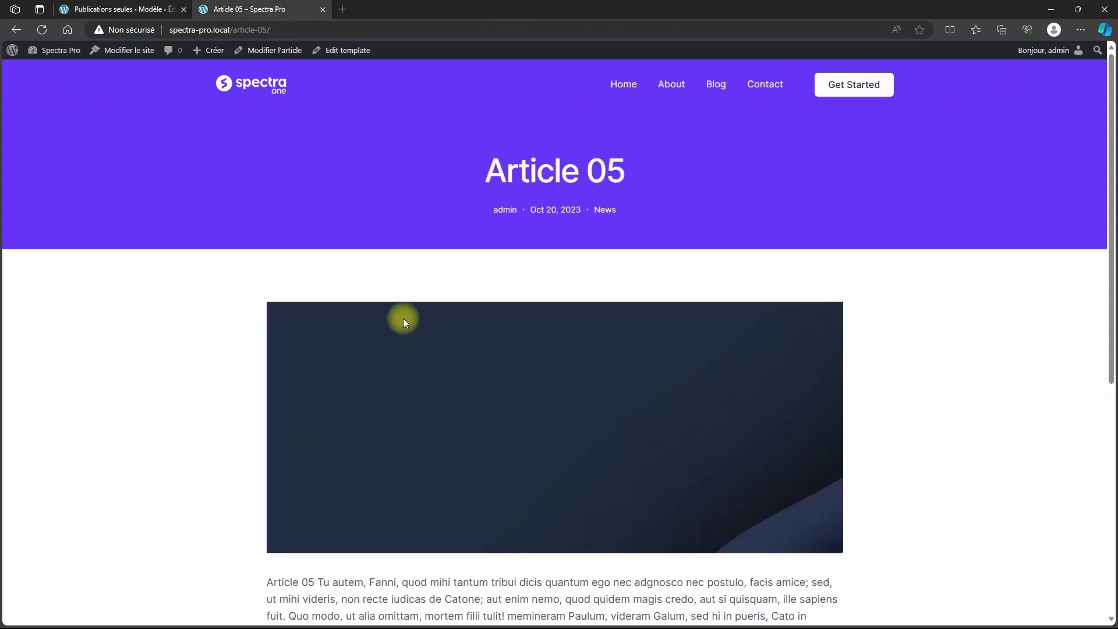
scroll(406, 322, "down", 6)
scroll(445, 504, "up", 6)
left_click(123, 9)
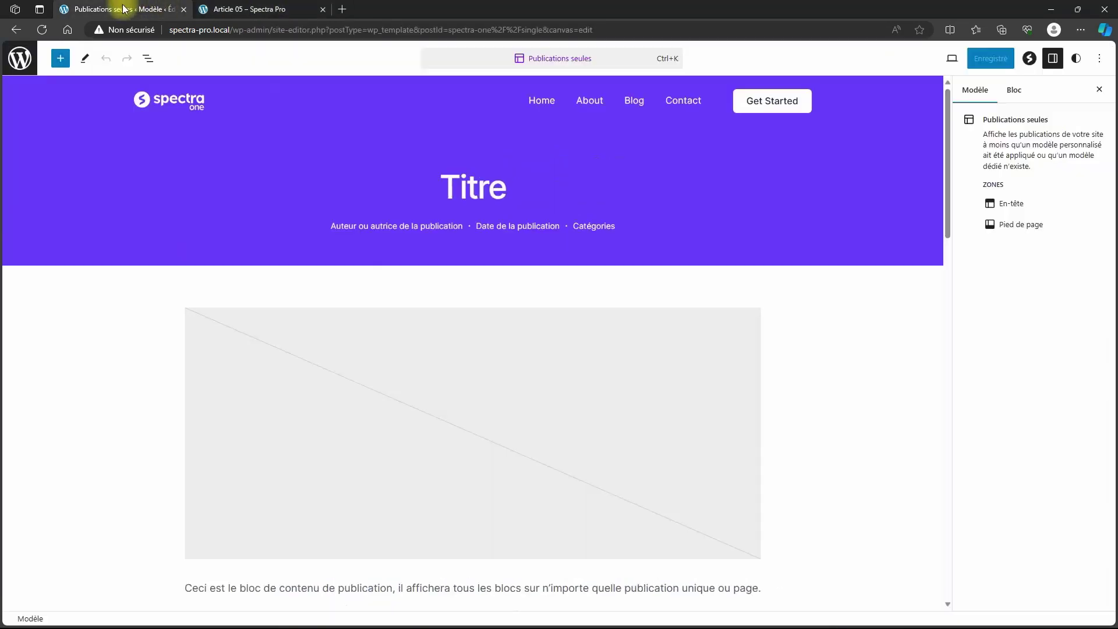
Delete the tags-and-author group and the comments group from the template
left_click(146, 59)
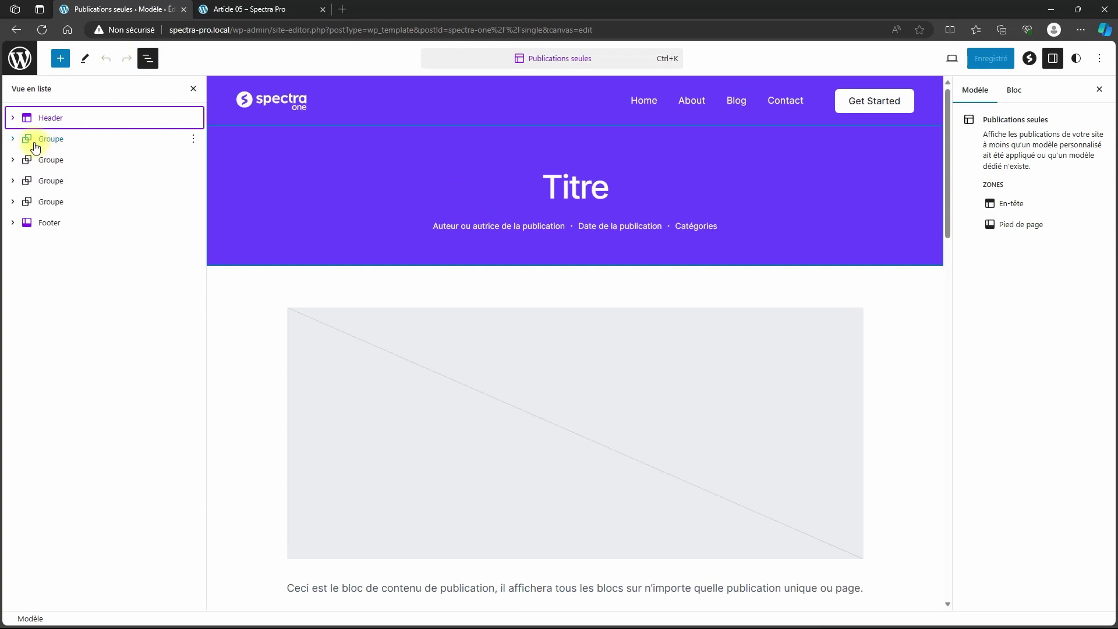
left_click(45, 181)
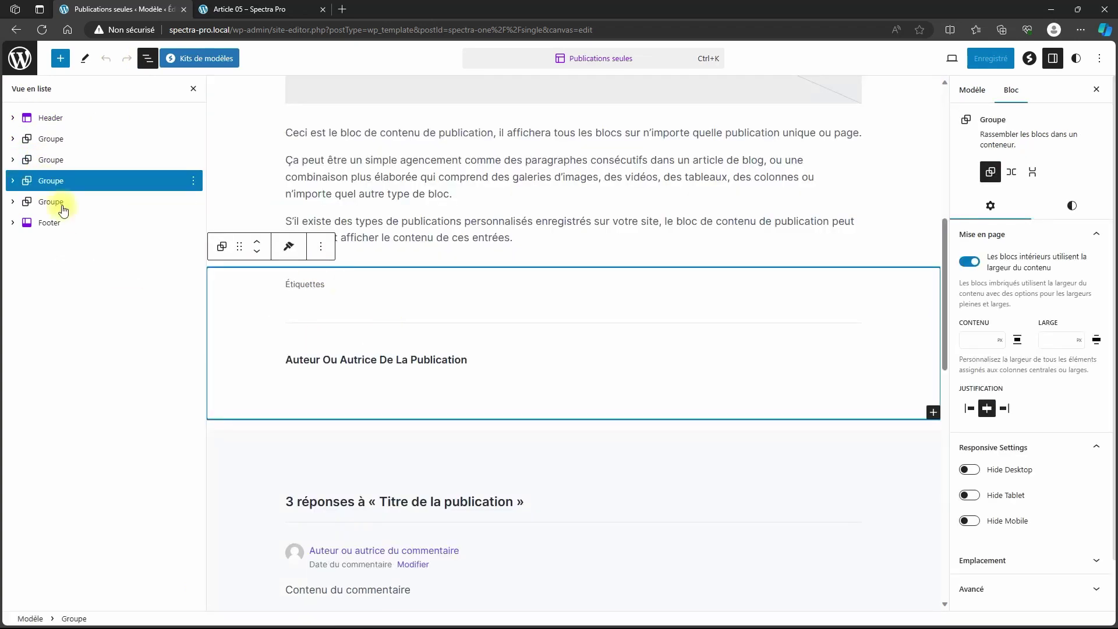
left_click(193, 181)
left_click(204, 494)
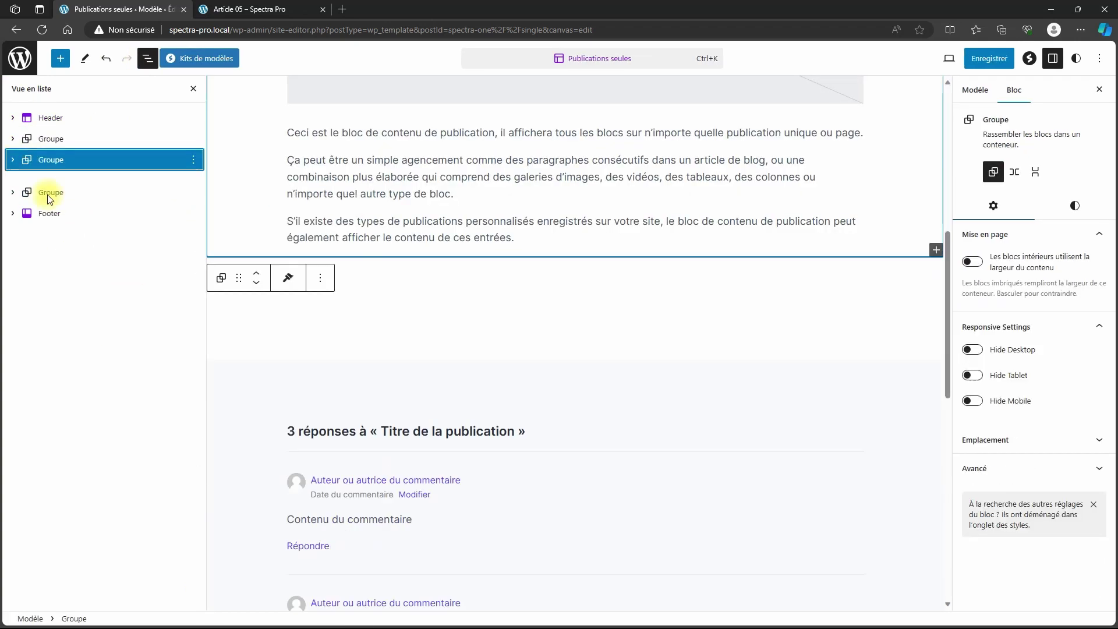
left_click(47, 180)
left_click(193, 181)
left_click(211, 494)
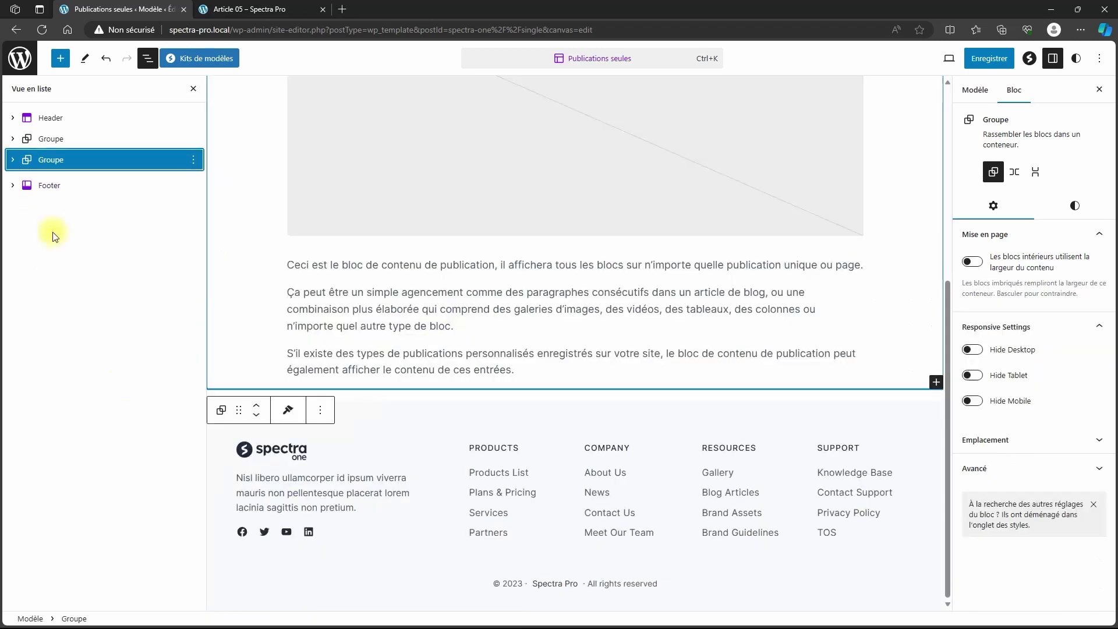
Insert a Groupe block with the single-container layout between the post content group and the footer
left_click(55, 140)
left_click(50, 159)
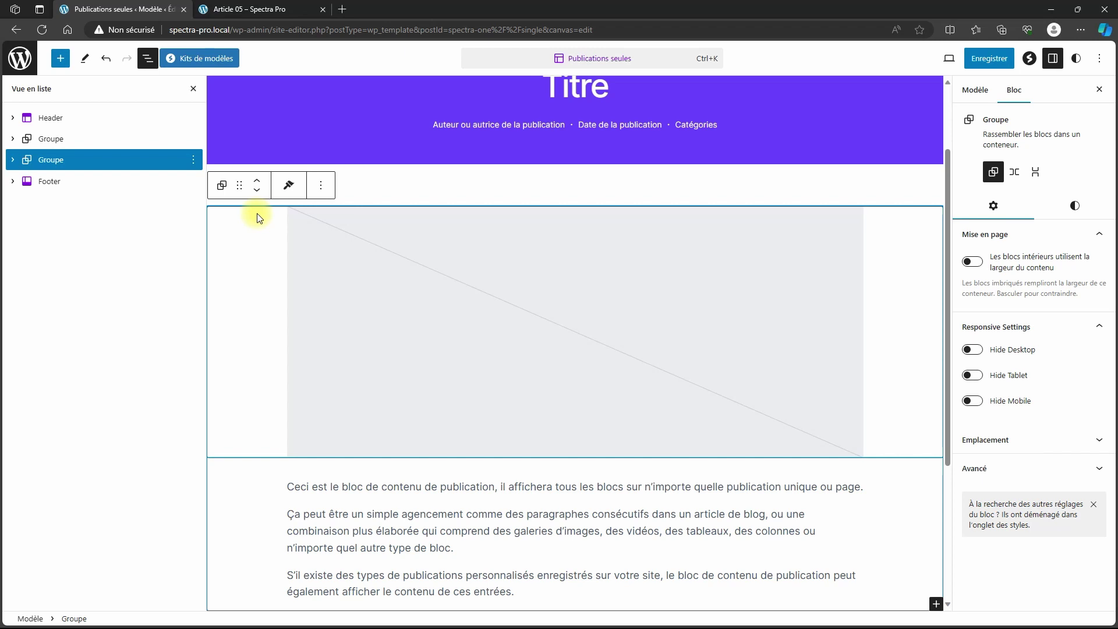
left_click(60, 58)
type("grou")
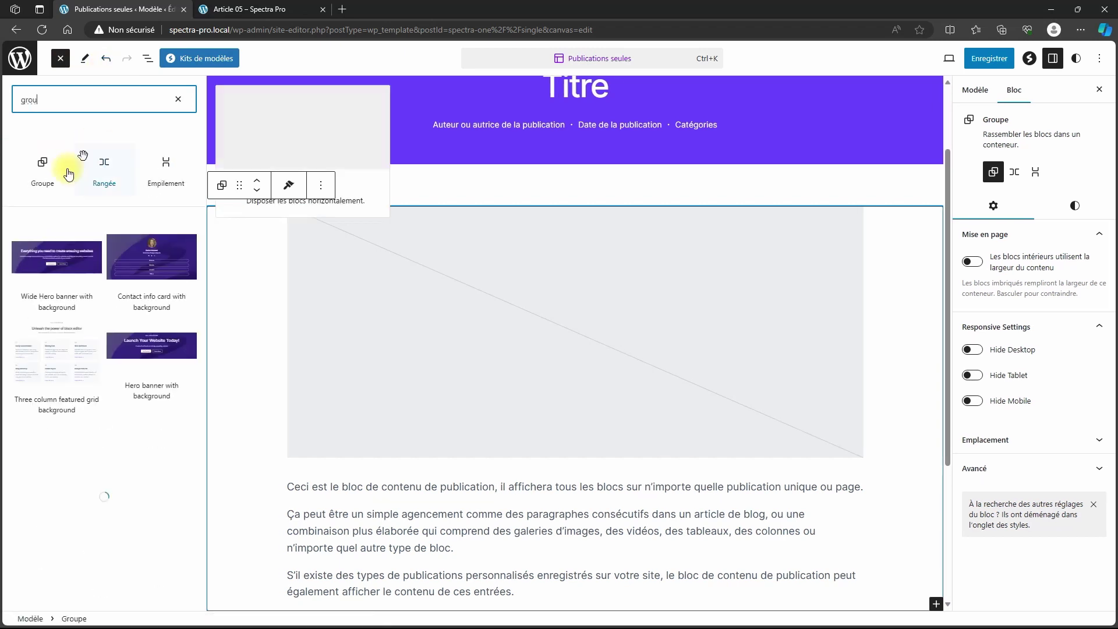
left_click(41, 170)
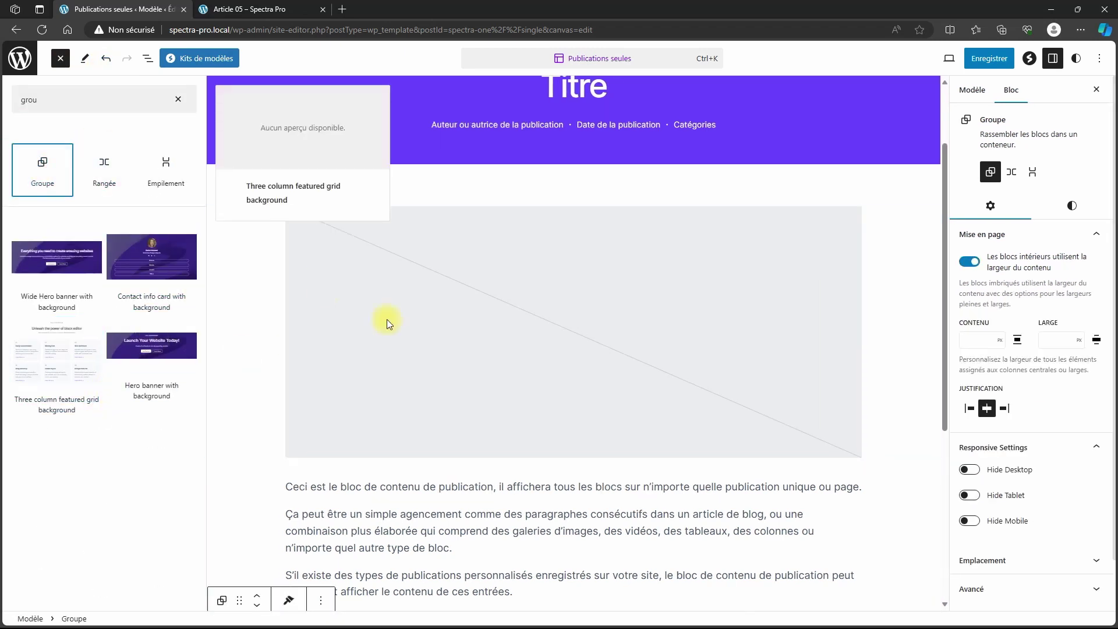
scroll(407, 338, "down", 3)
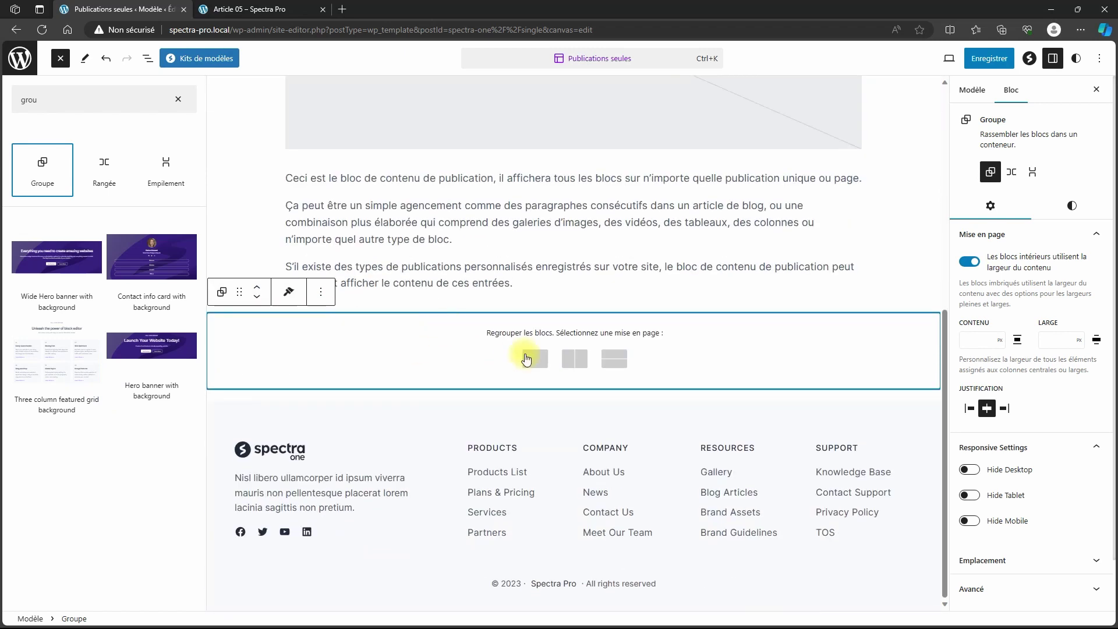
left_click(432, 372)
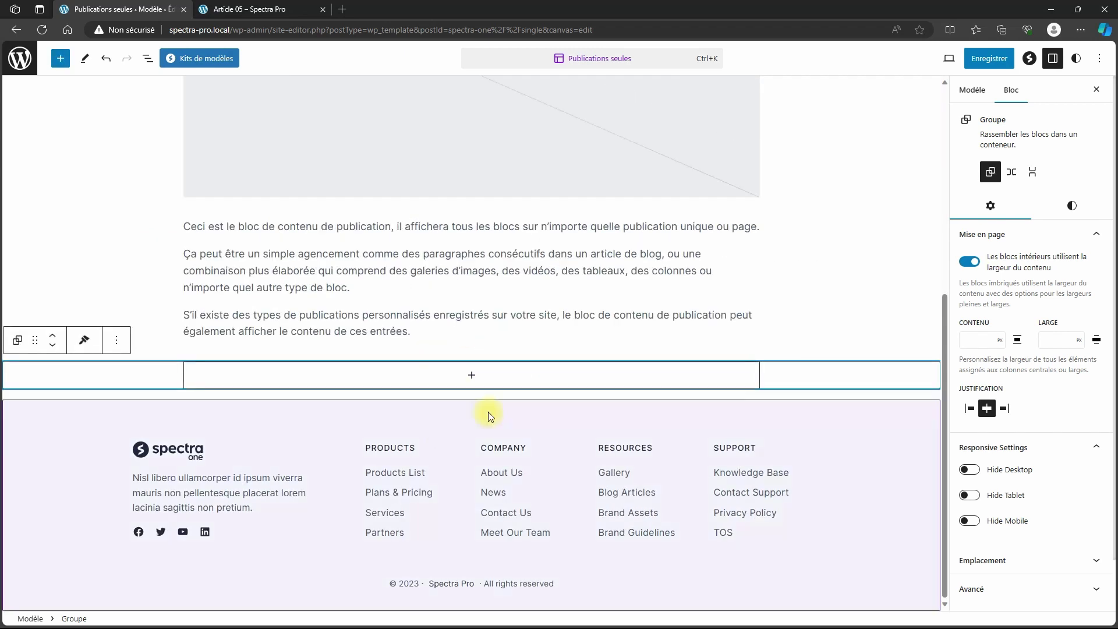
left_click(472, 378)
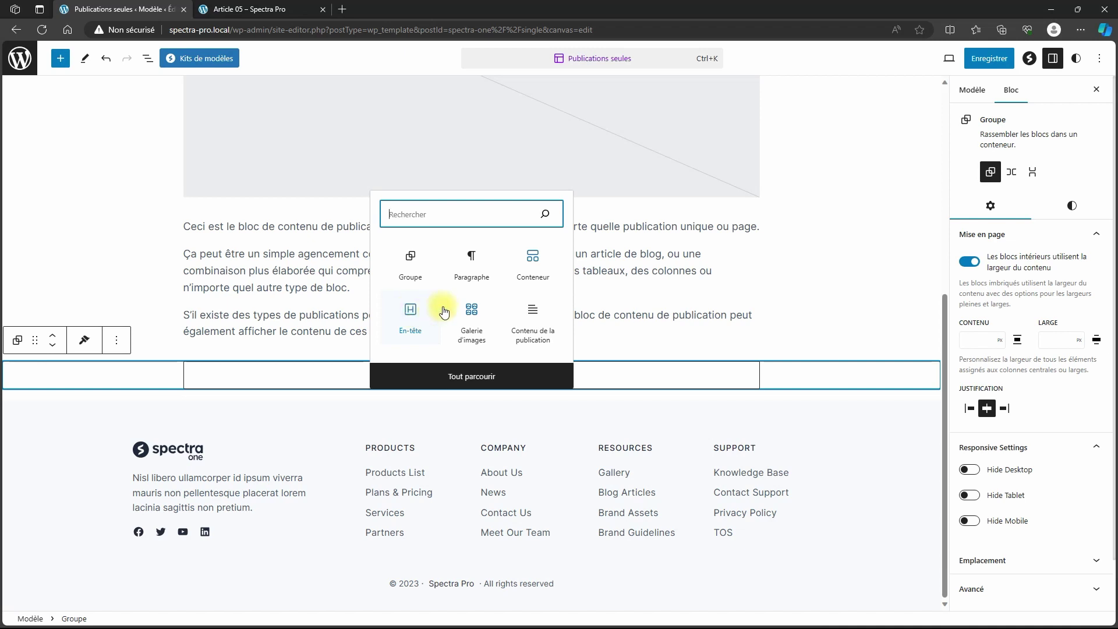
left_click(455, 377)
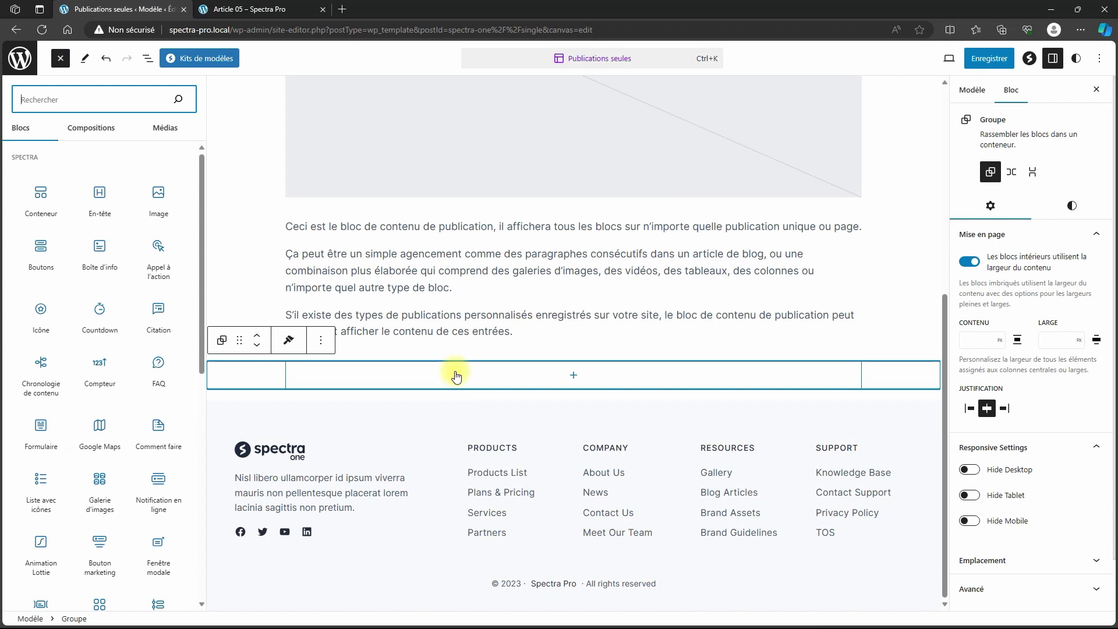
left_click(161, 193)
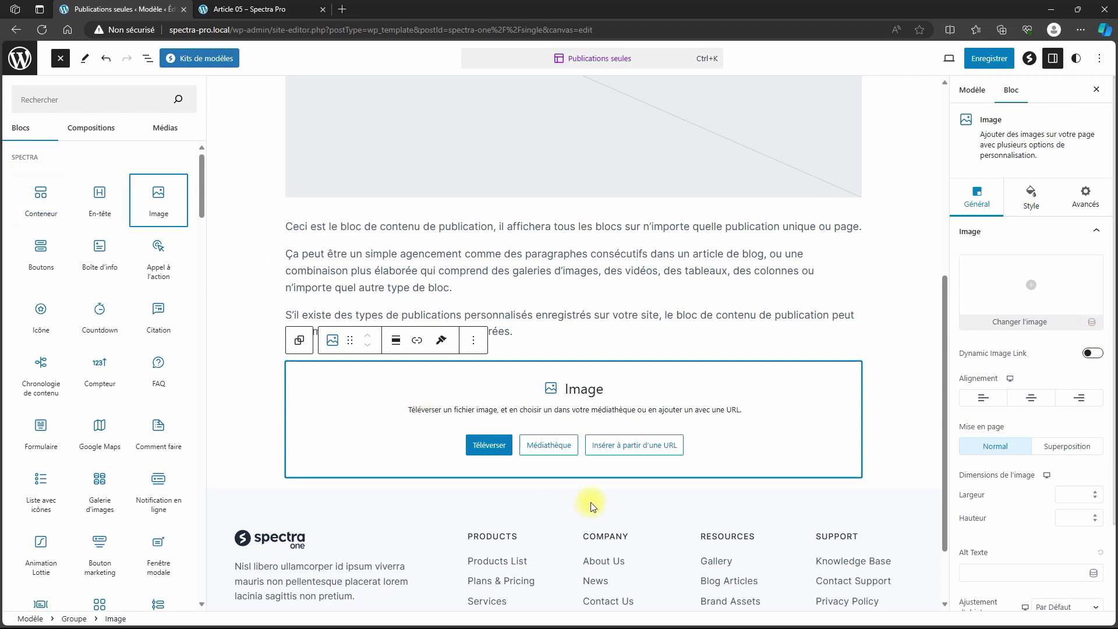
left_click(475, 343)
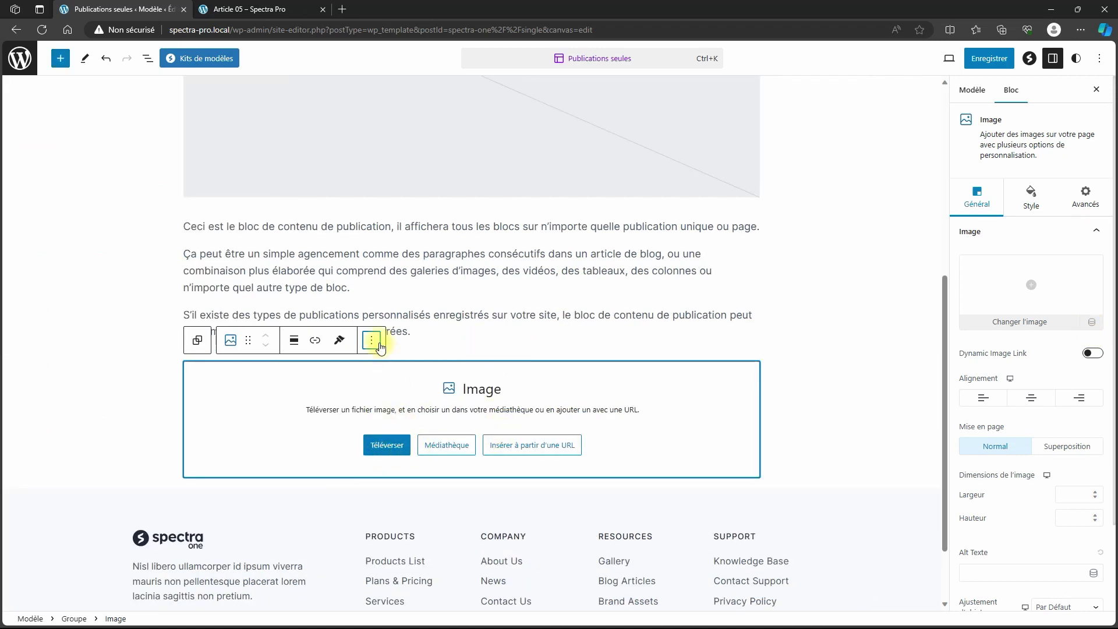
left_click(371, 341)
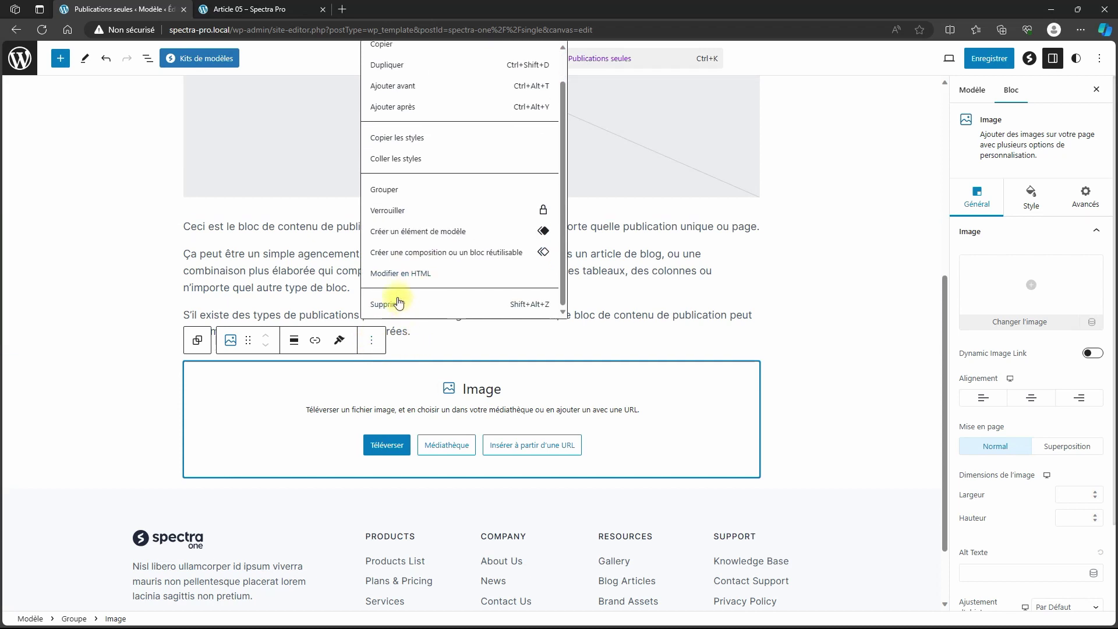
left_click(400, 303)
Add an En-tête block inside the new group and set its heading tag to P
left_click(469, 375)
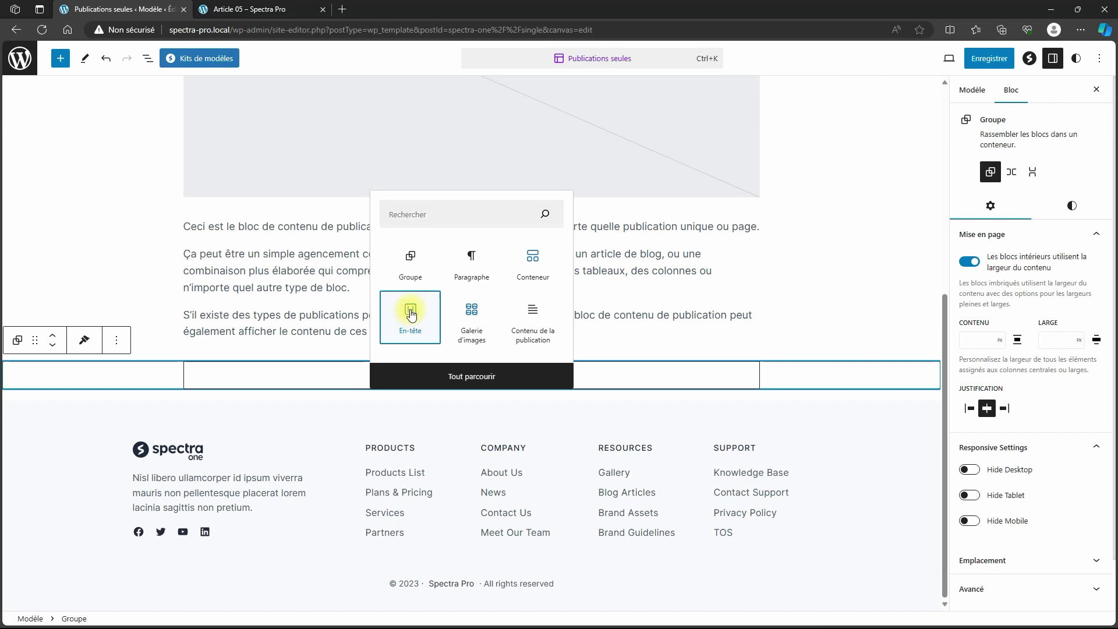
left_click(410, 316)
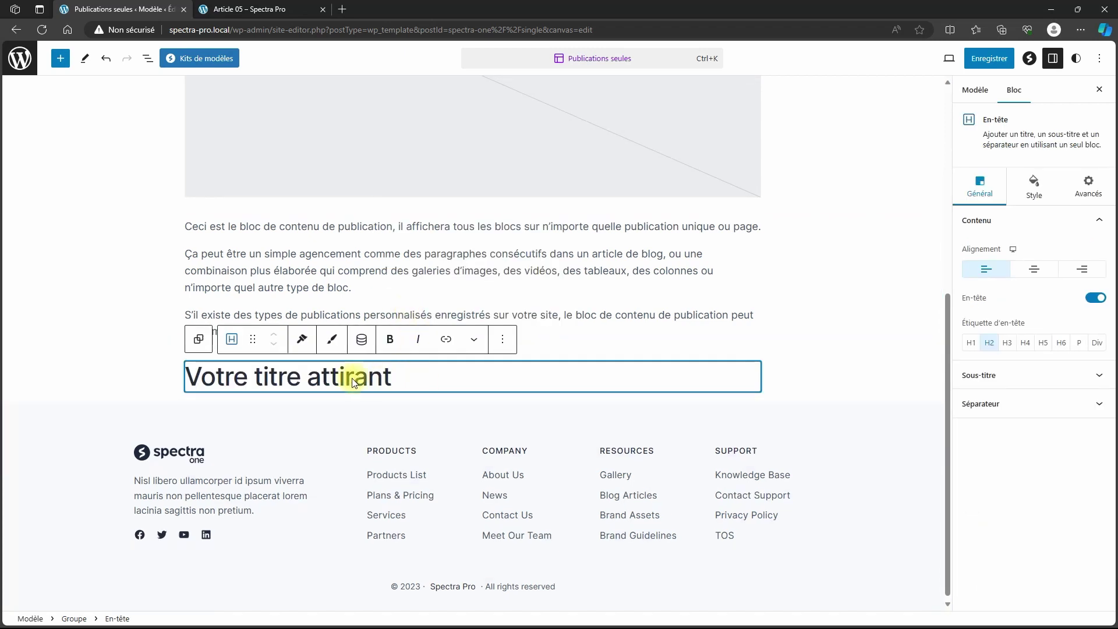
left_click(1080, 343)
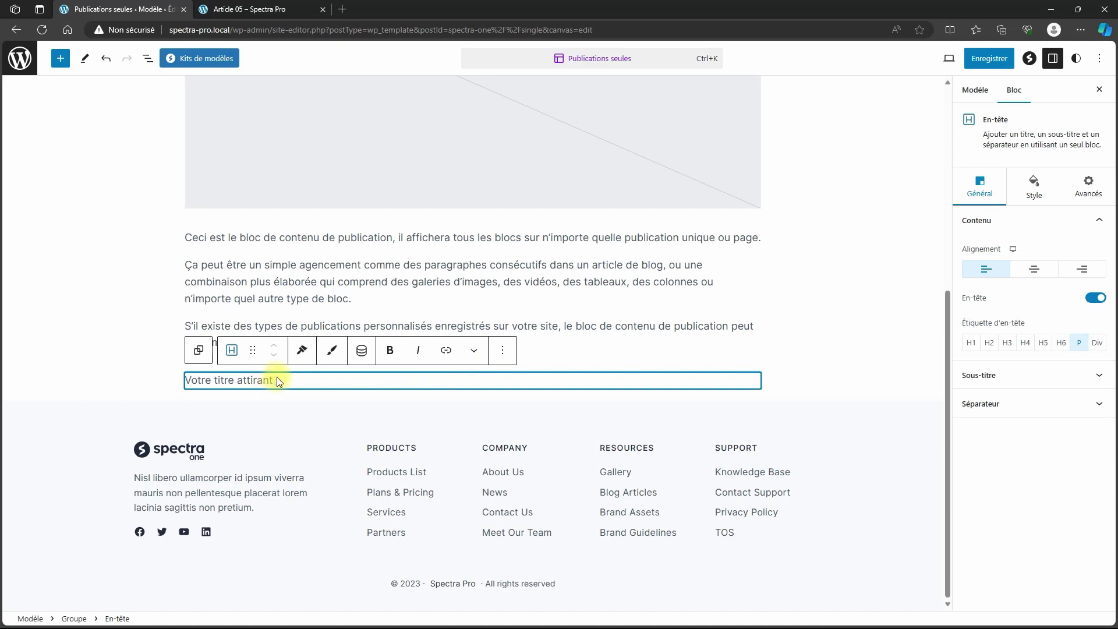
Replace the heading's placeholder text with dynamic content from the current post's custom field, using Custom Input with meta key "marque"
left_click_drag(278, 381, 175, 379)
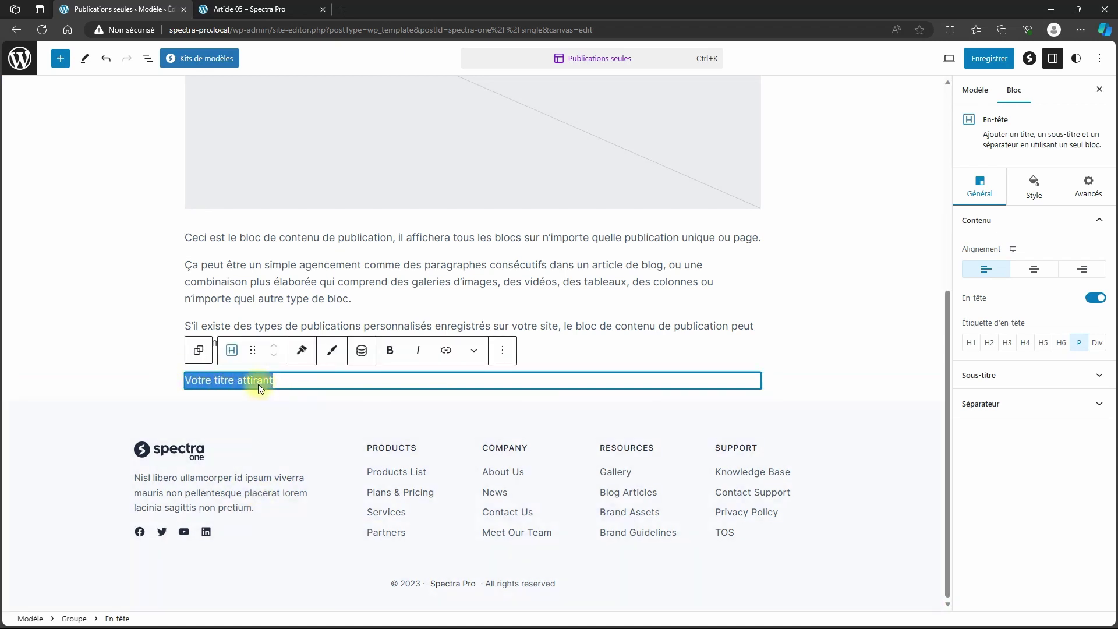
left_click(362, 351)
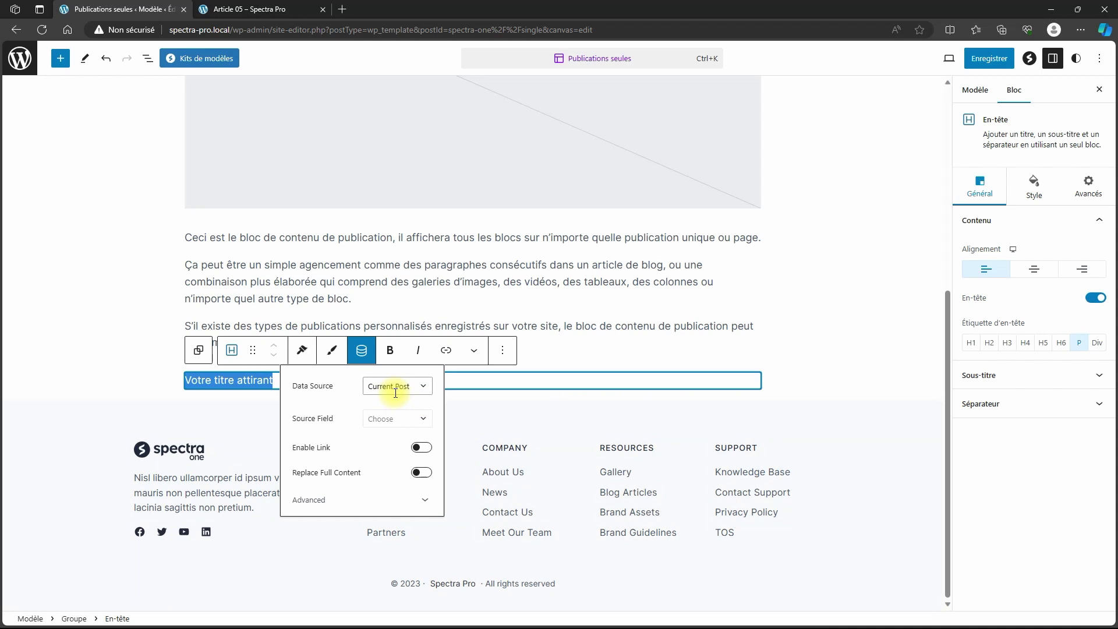
left_click(423, 419)
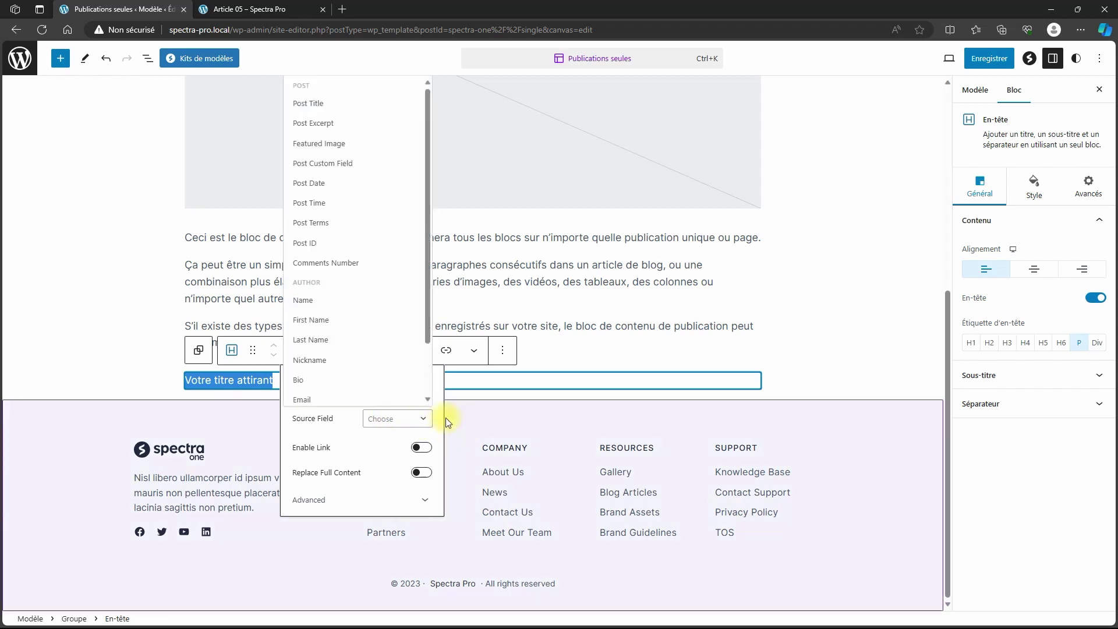
left_click(332, 169)
left_click(393, 452)
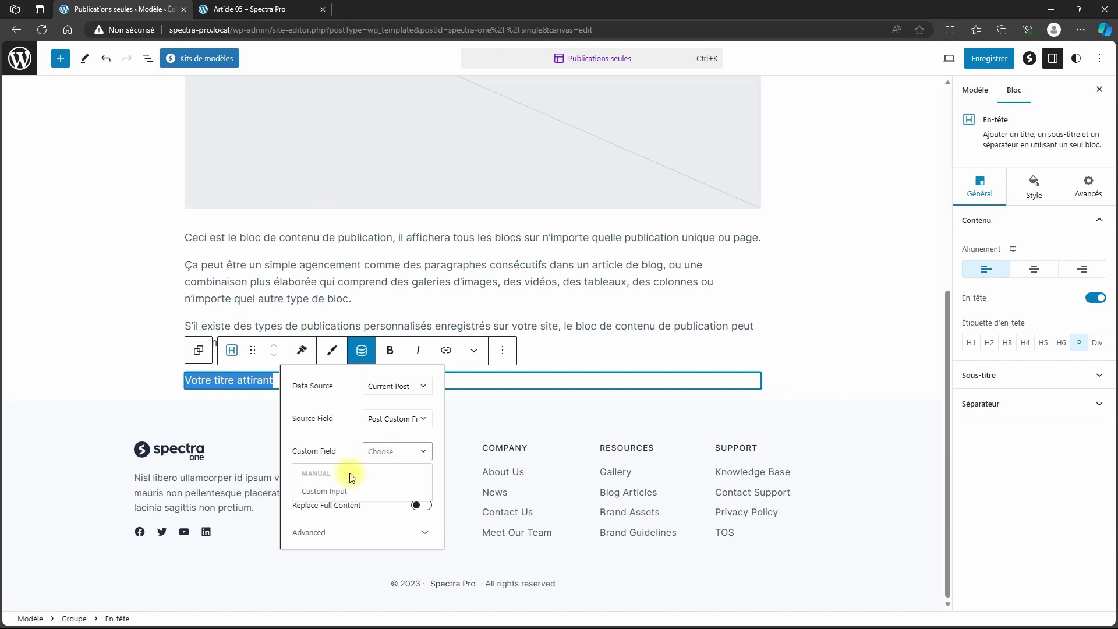
left_click(317, 491)
left_click(393, 484)
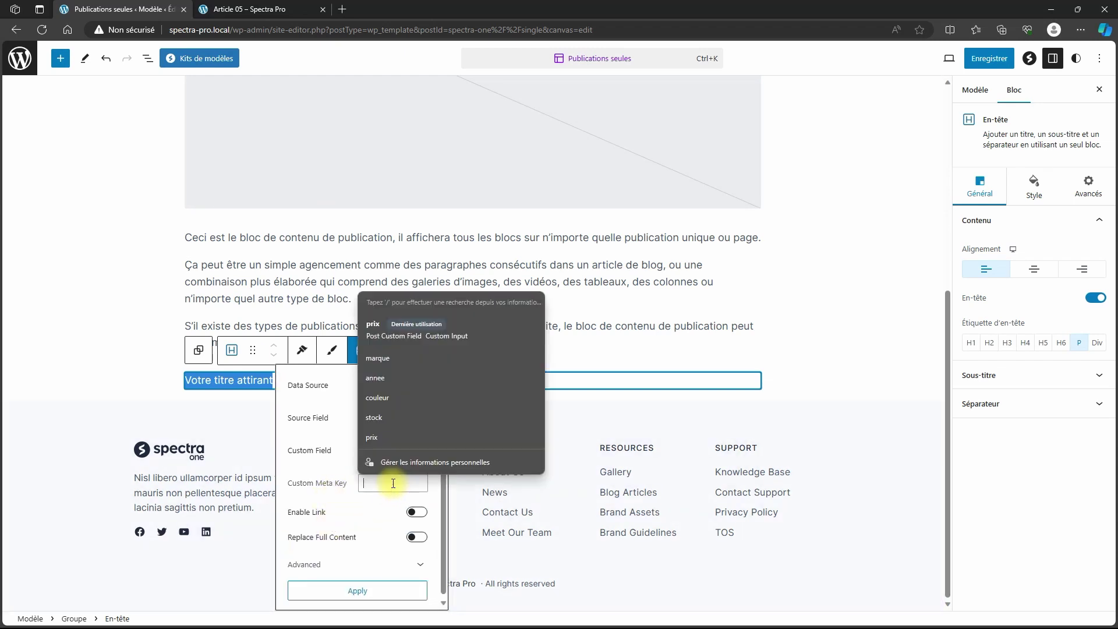
type("marque")
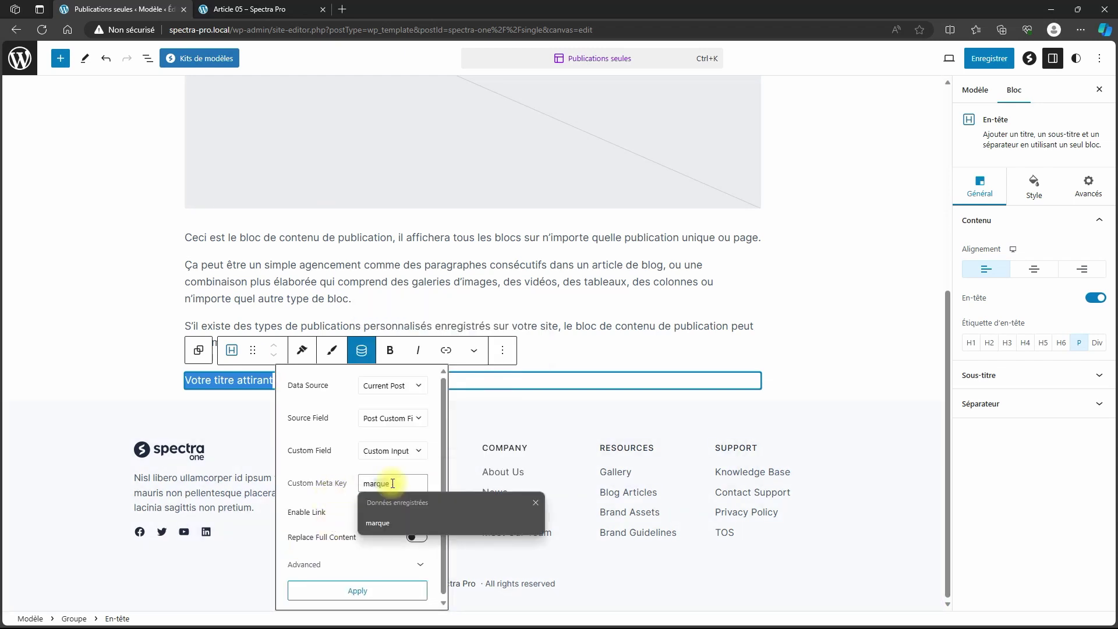
key("Escape")
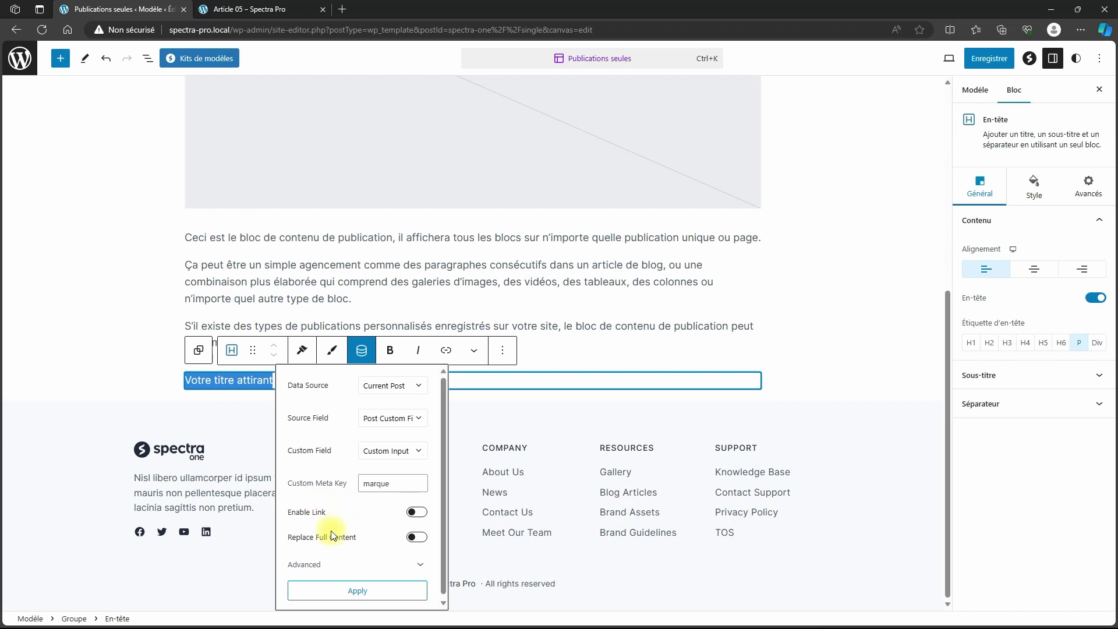
left_click(353, 593)
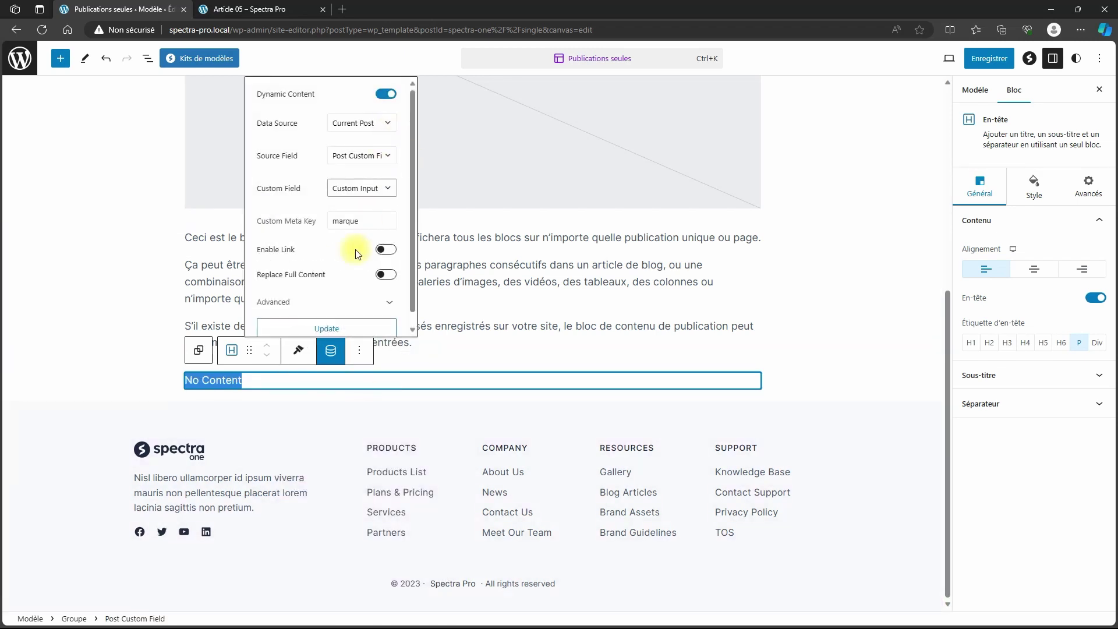
Duplicate the dynamic heading three times so the group holds four custom-field headings
left_click(359, 350)
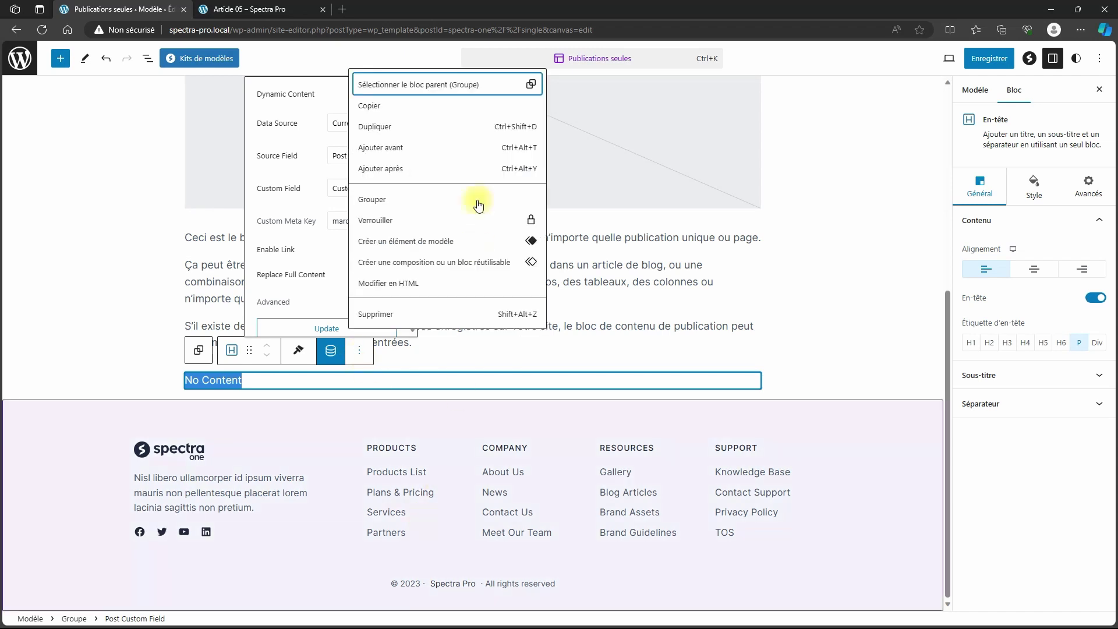
left_click(368, 129)
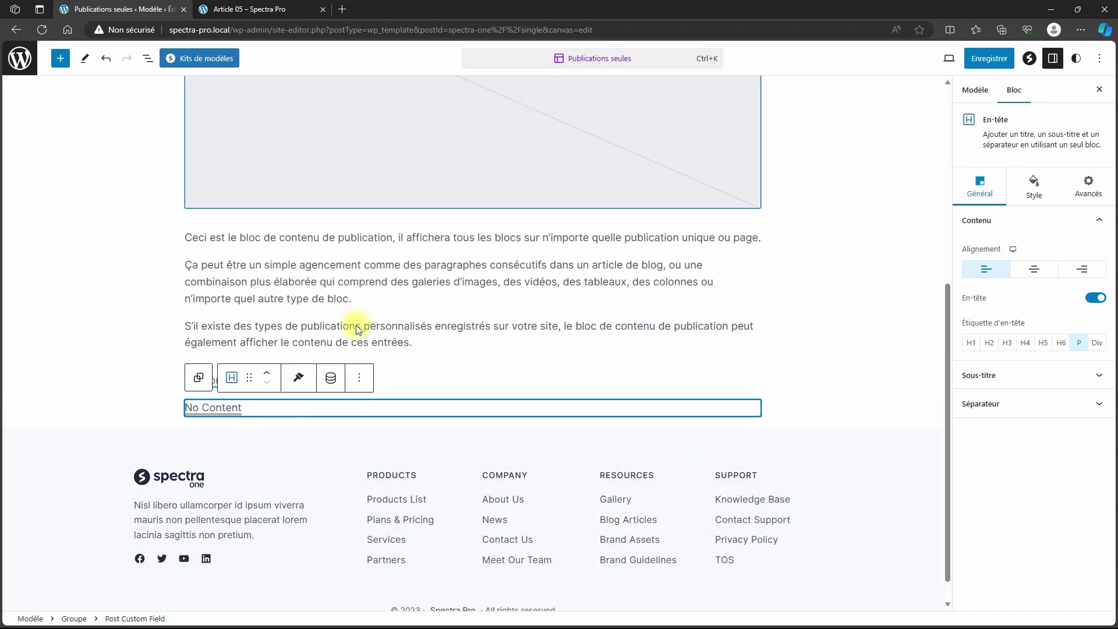
left_click(359, 378)
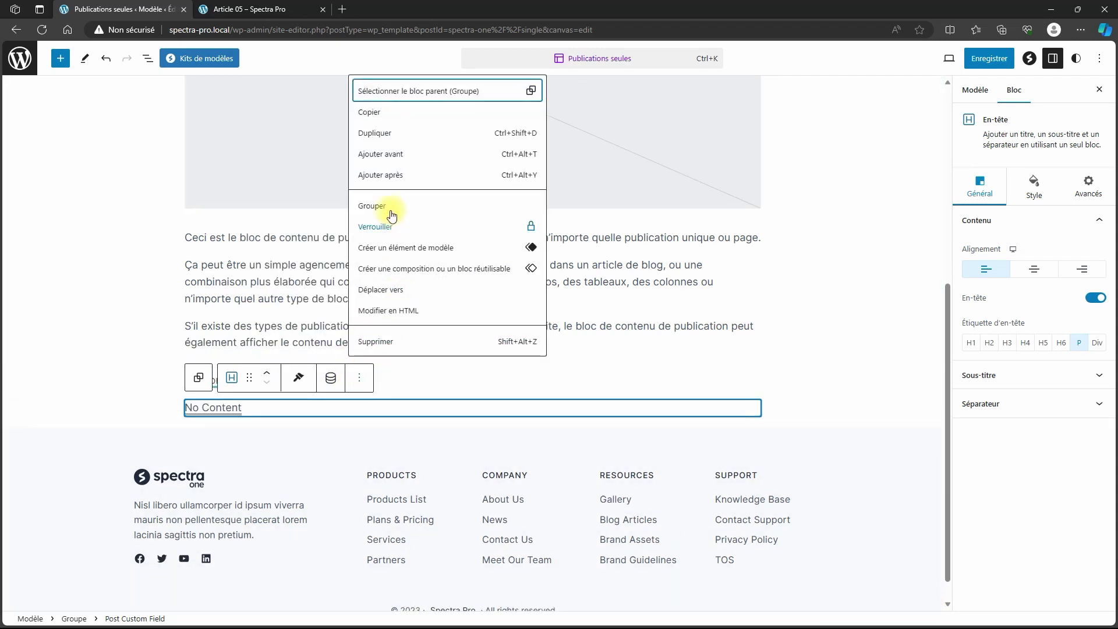
left_click(373, 132)
left_click(361, 404)
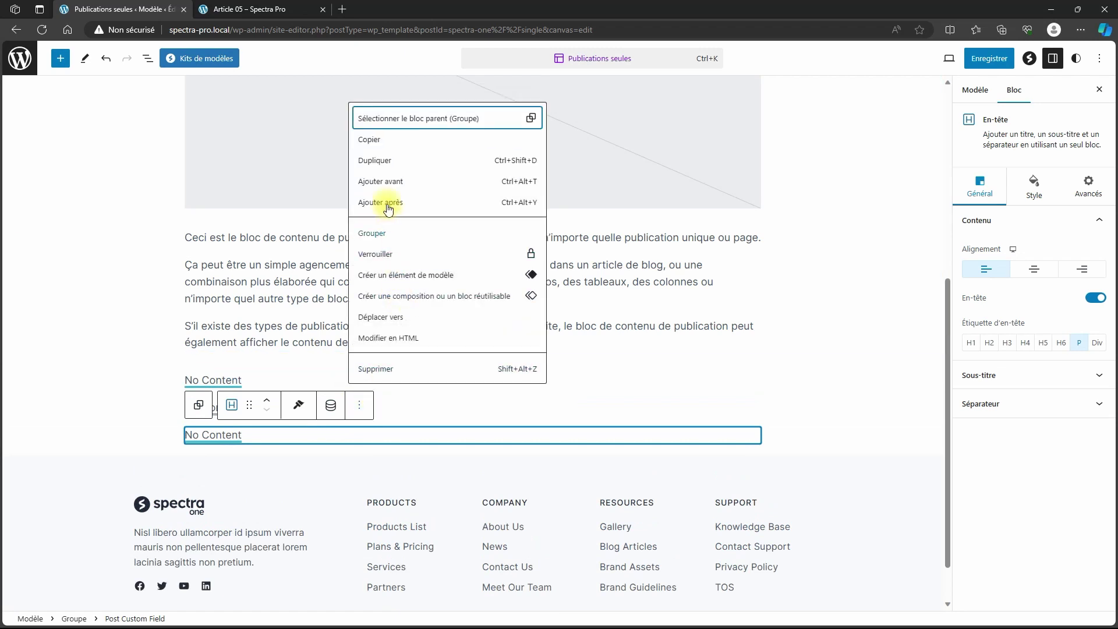
left_click(376, 161)
Set the second heading's custom meta key to "couleur" and update its dynamic content
left_click(219, 403)
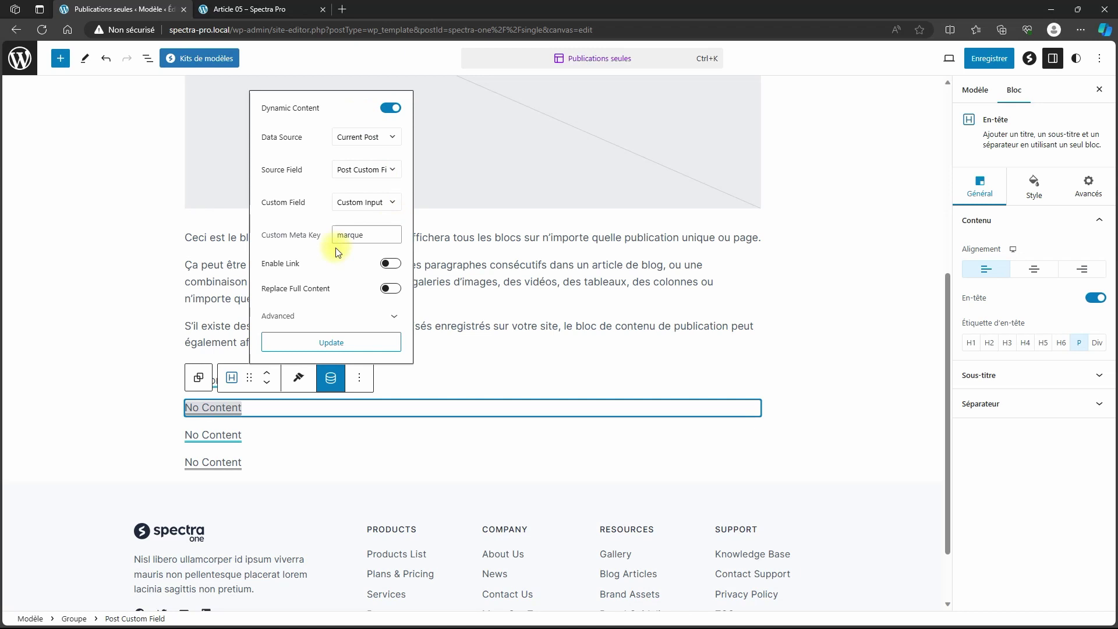
left_click_drag(383, 234, 294, 245)
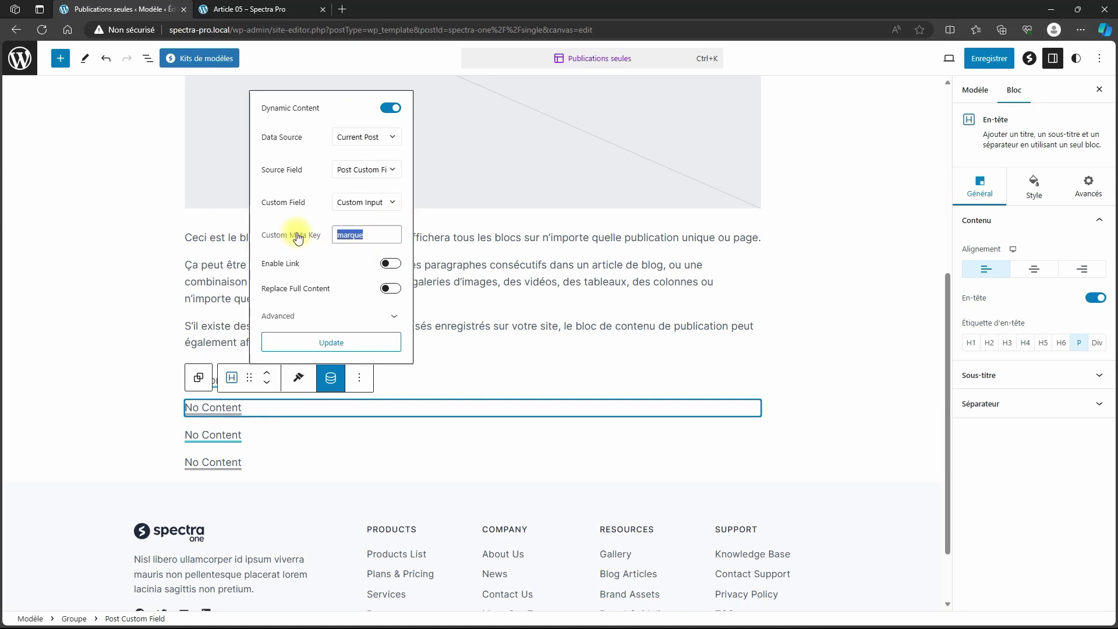
type("couleur")
left_click(327, 343)
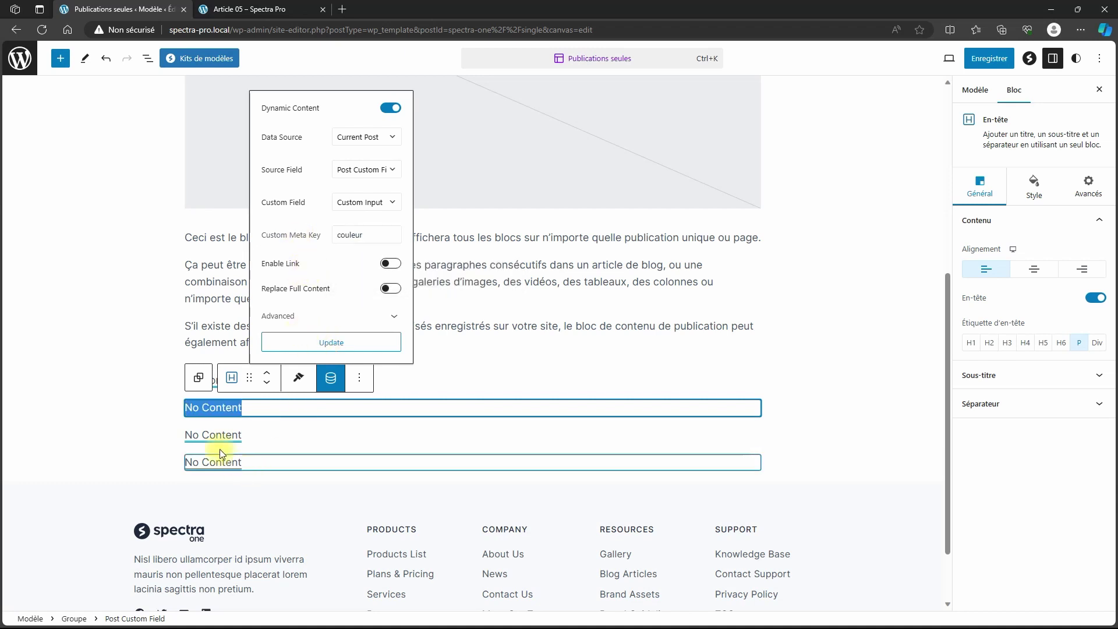
Set the third heading's custom meta key to "stock" with the Before text "Stock :" and update its dynamic content
left_click(212, 431)
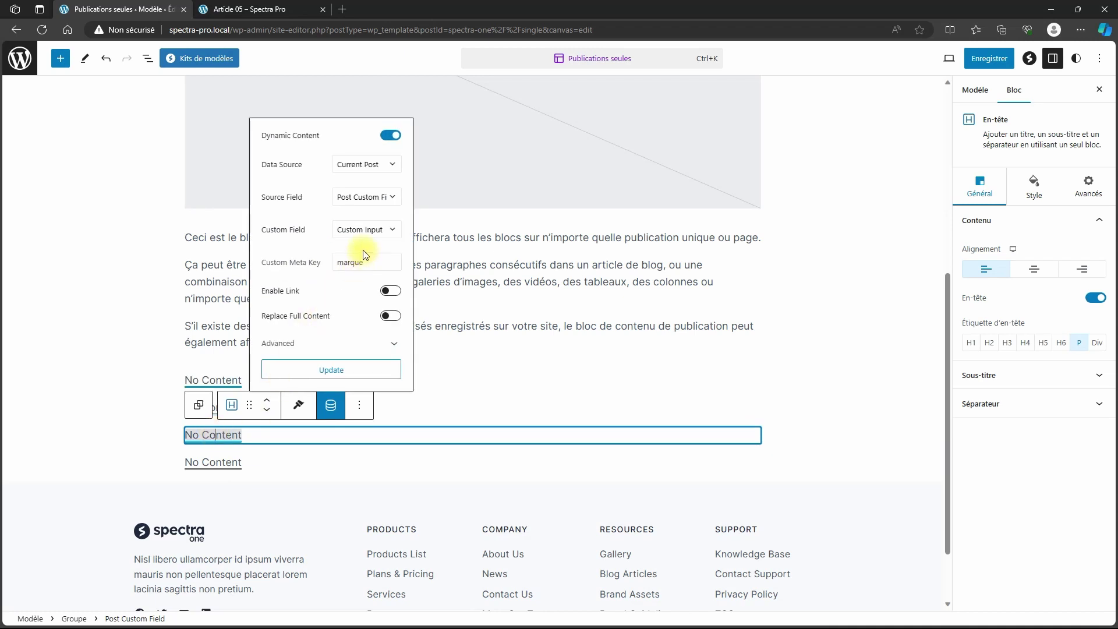
left_click_drag(368, 263, 273, 270)
type("s")
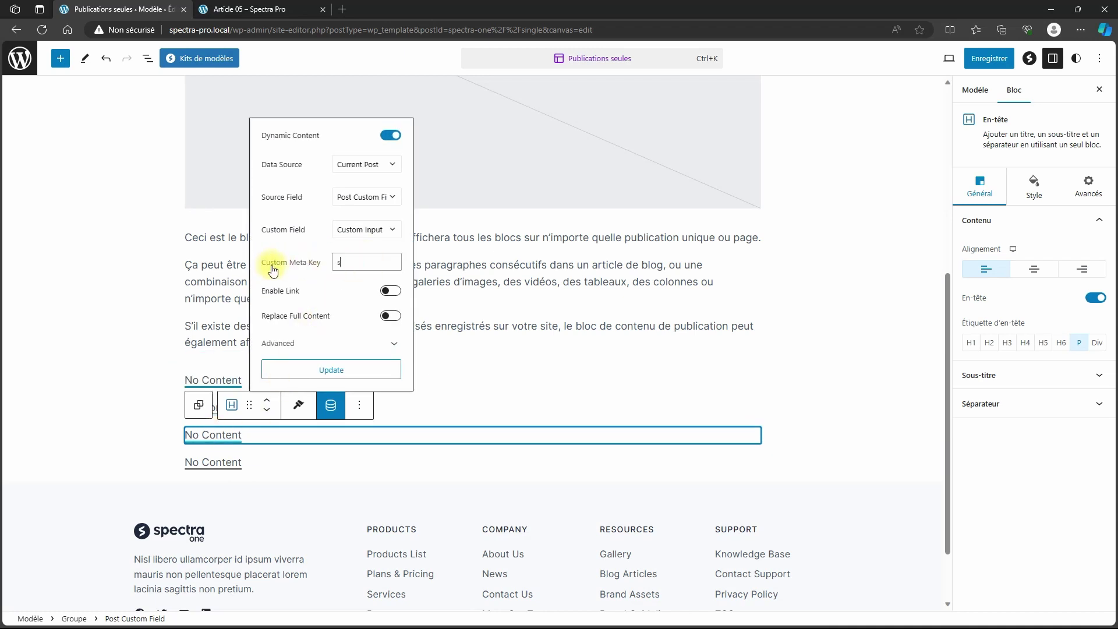
type("tock")
key("Escape")
left_click(394, 348)
scroll(315, 259, "down", 1)
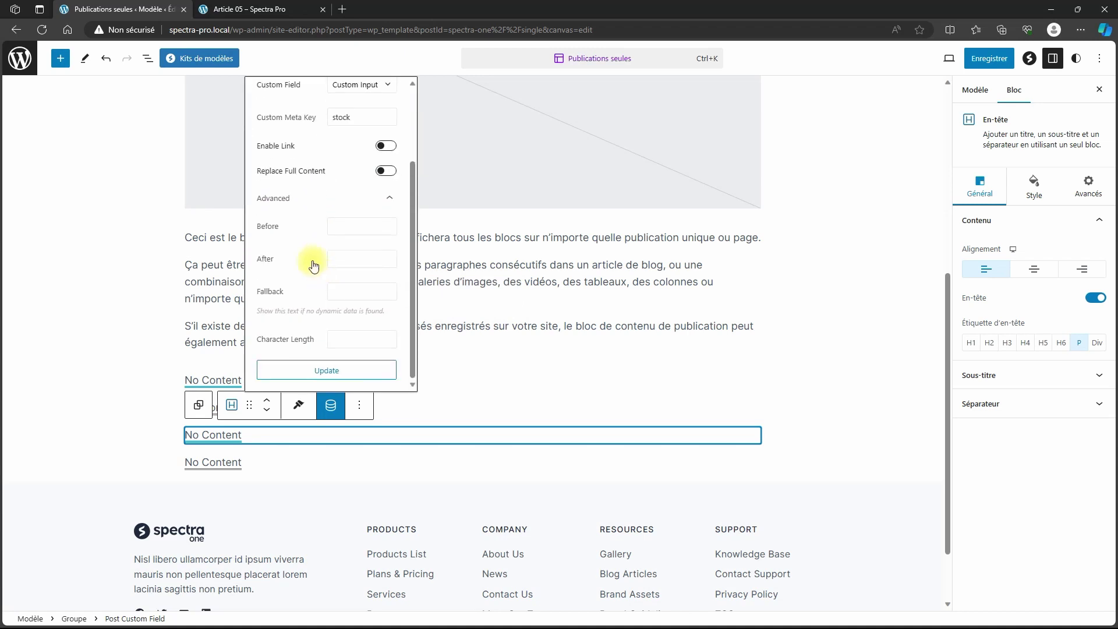
left_click(333, 227)
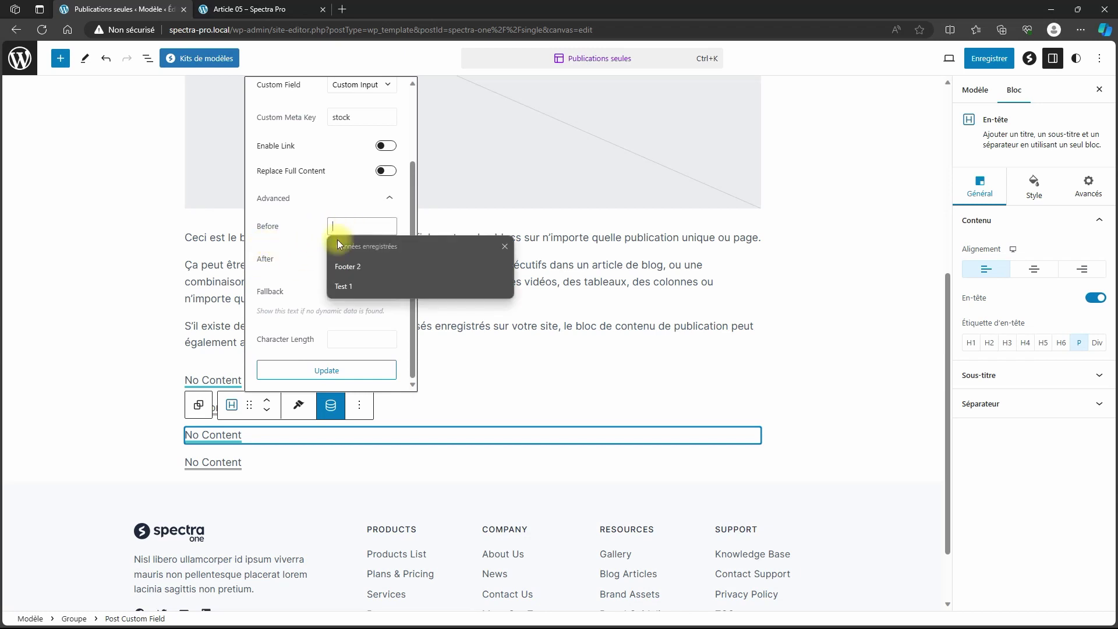
type("Stock :")
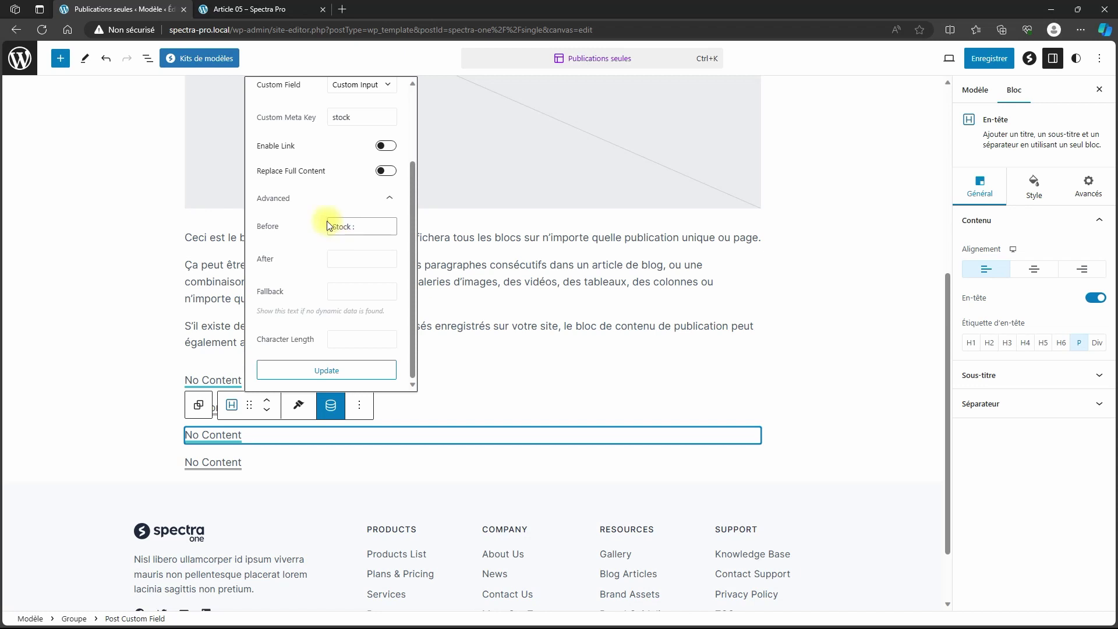
left_click(327, 371)
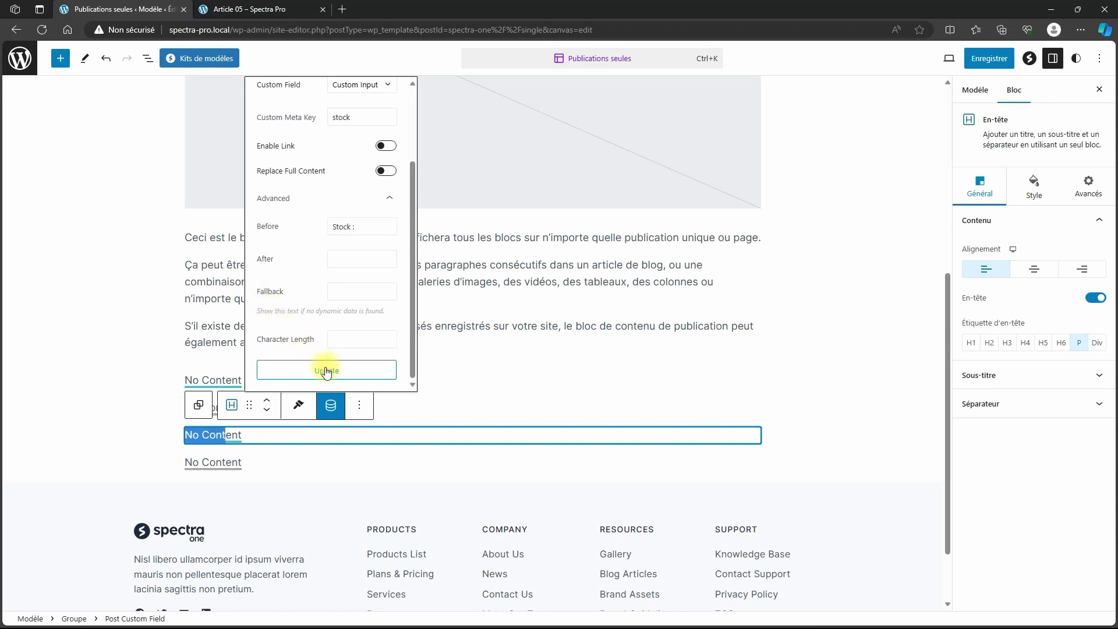
Set the fourth heading's custom meta key to "prix" with "€" as the After text and update its dynamic content
left_click(211, 463)
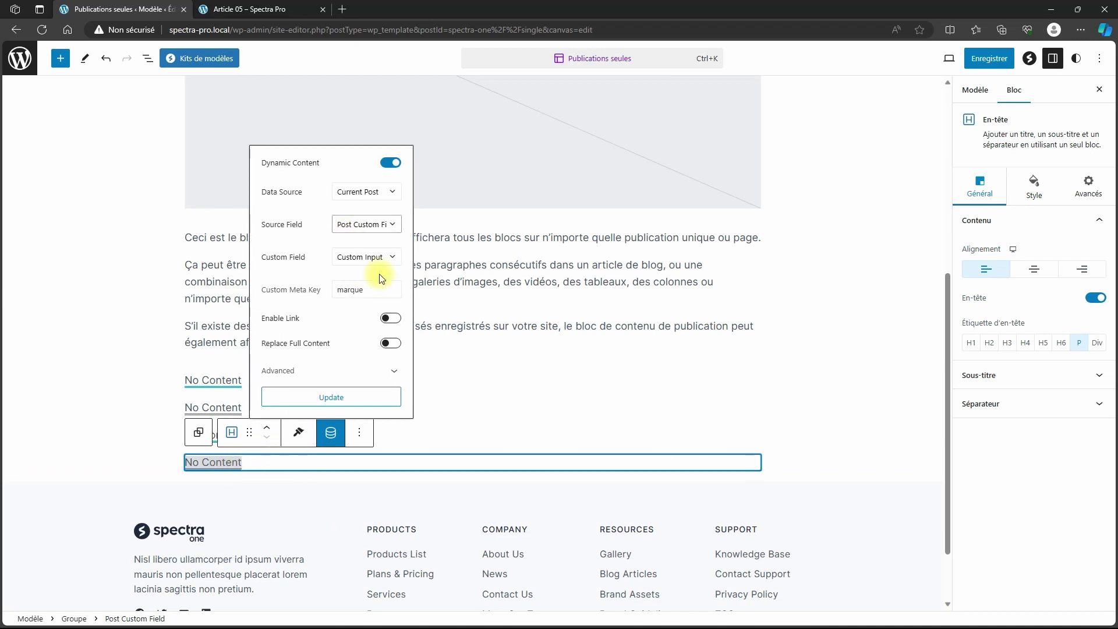
left_click(387, 289)
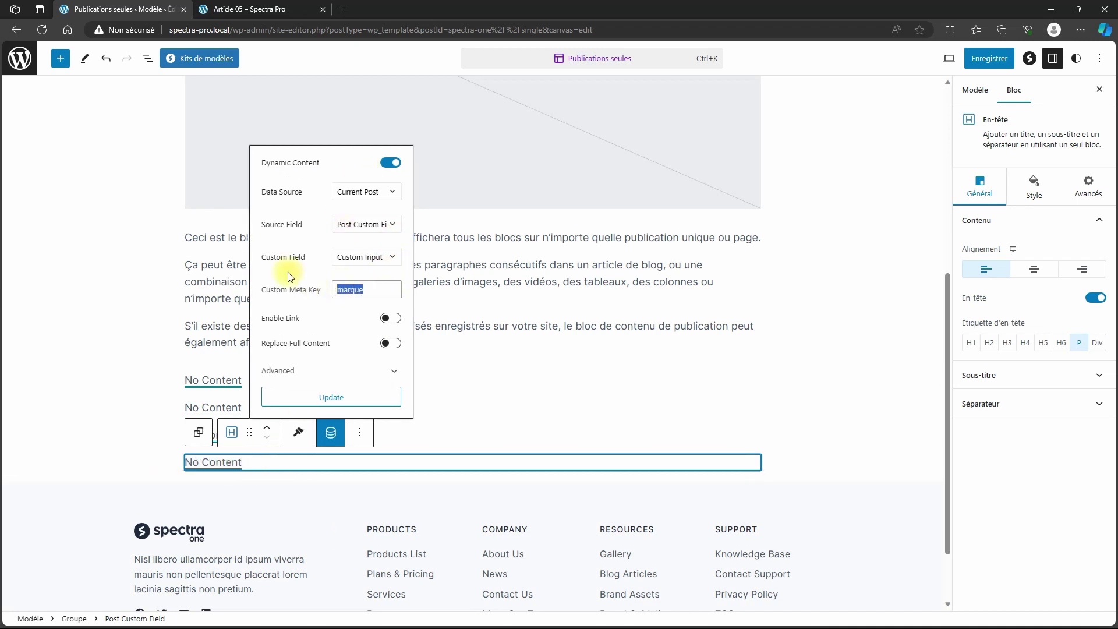
type("prix")
key("Escape")
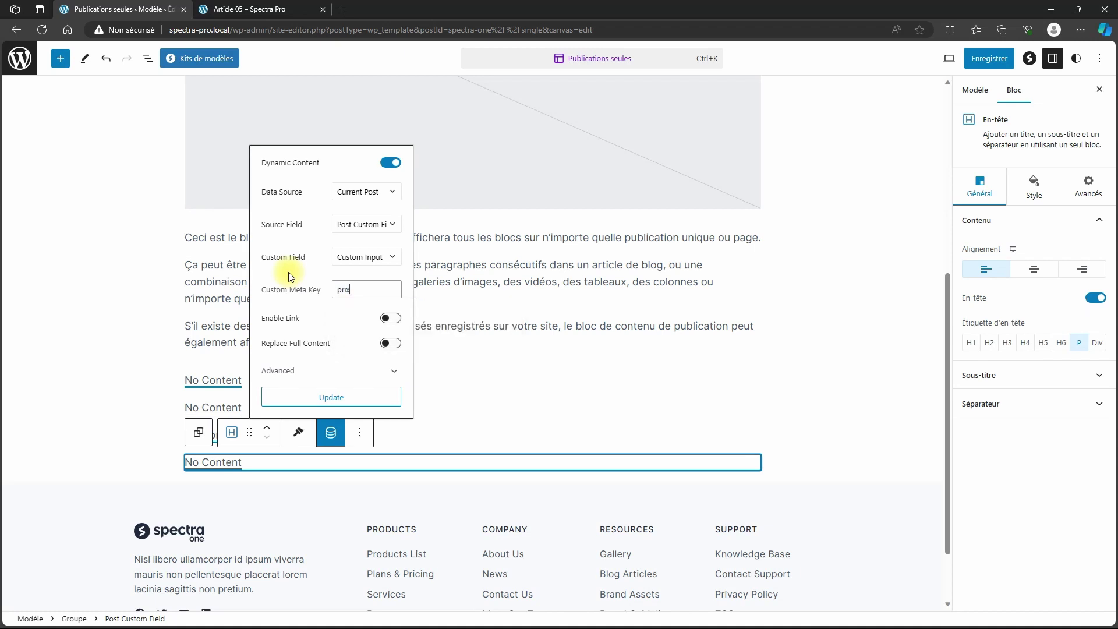
left_click(395, 373)
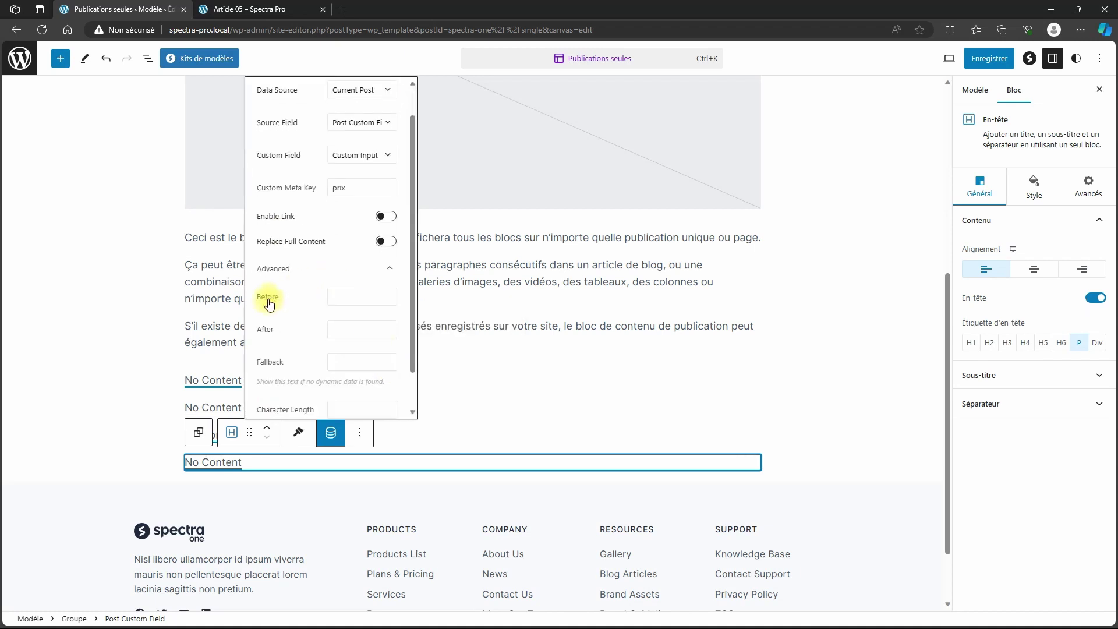
left_click(340, 331)
key("Escape")
scroll(349, 385, "down", 1)
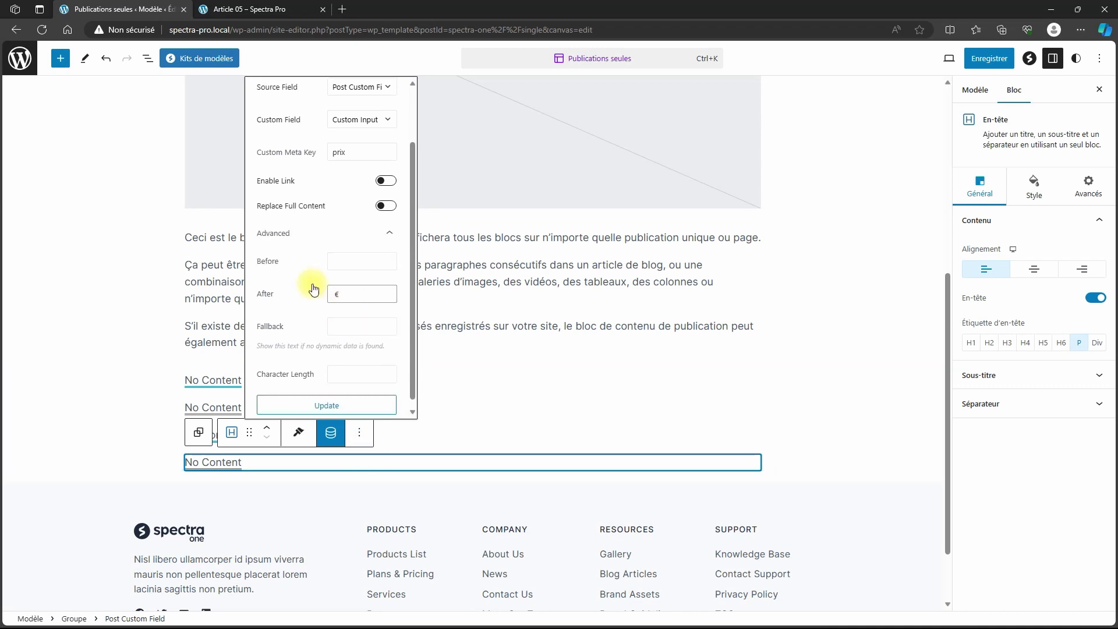
left_click(327, 398)
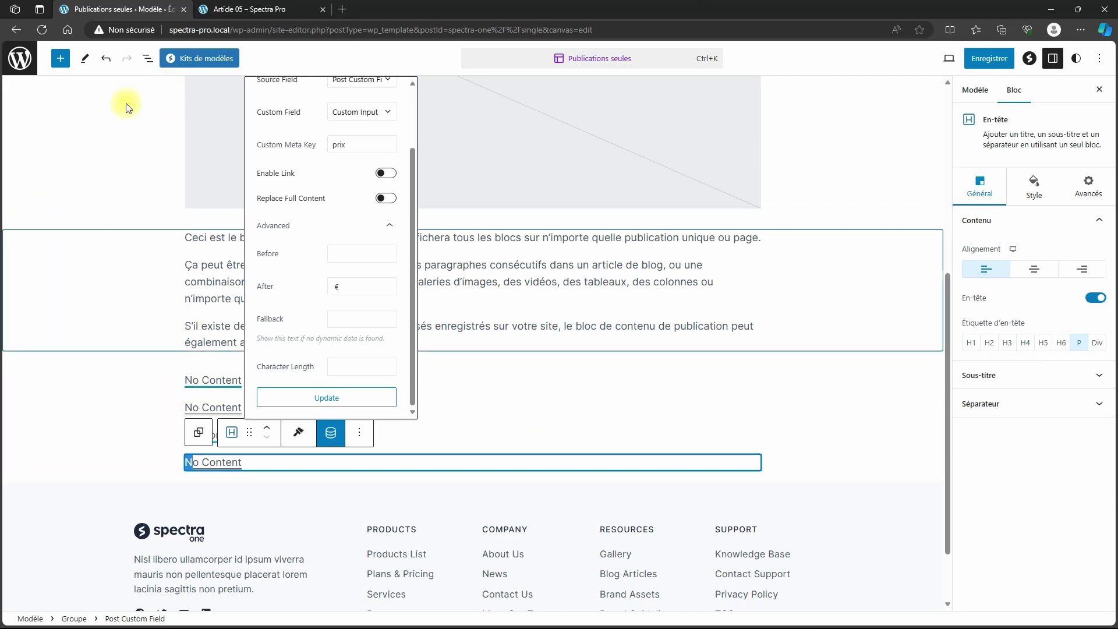
Add a paragraph containing "-" after the first custom-field heading and center its text
left_click(147, 60)
left_click(142, 204)
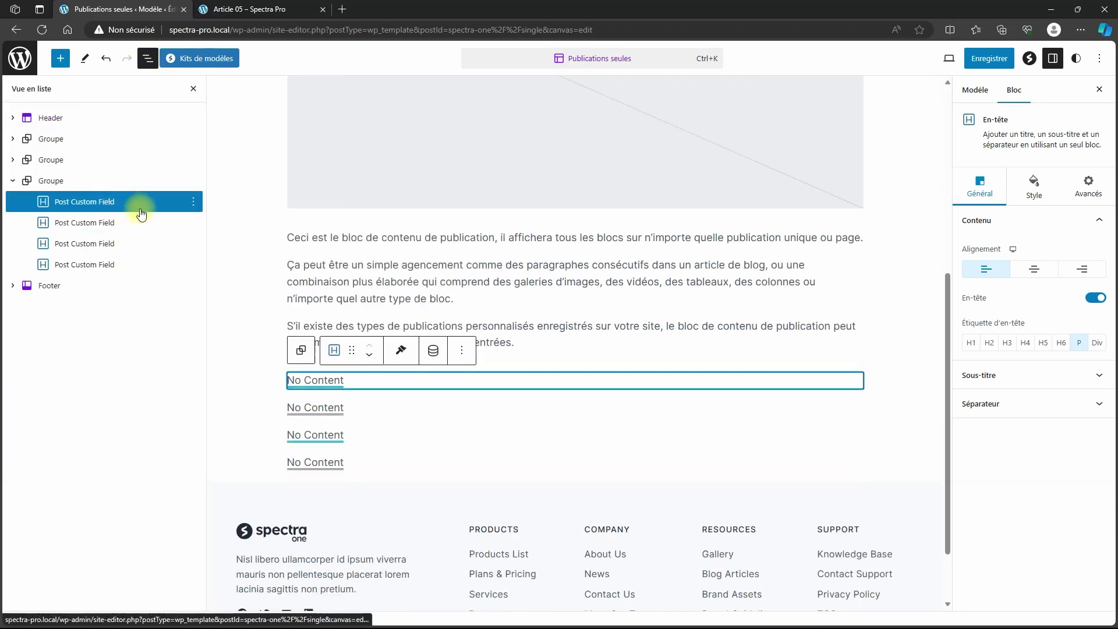
left_click(194, 202)
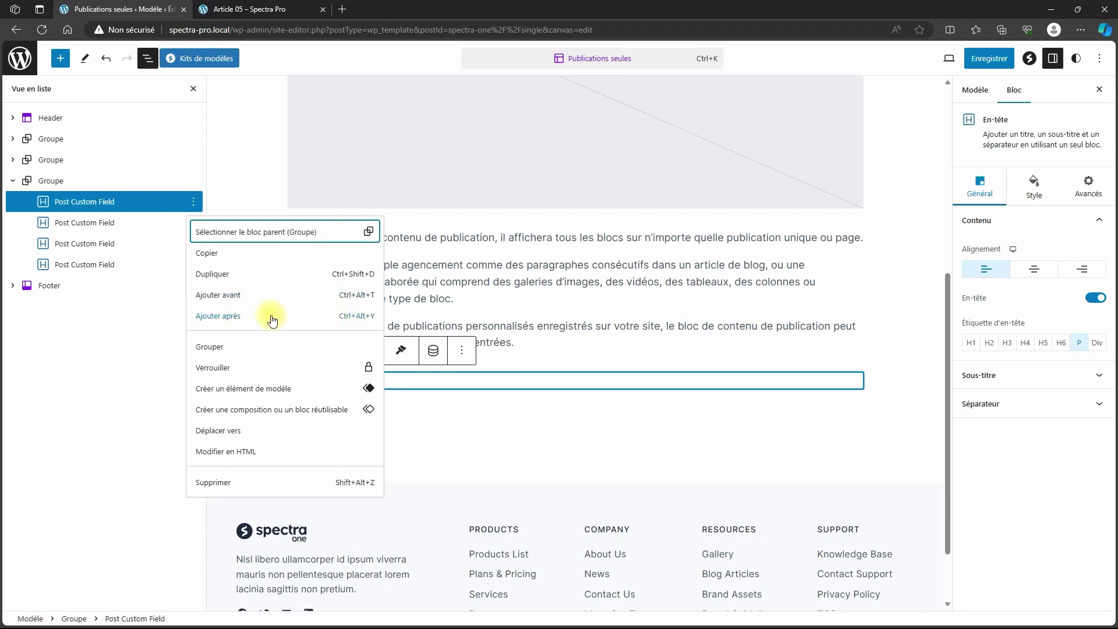
left_click(337, 319)
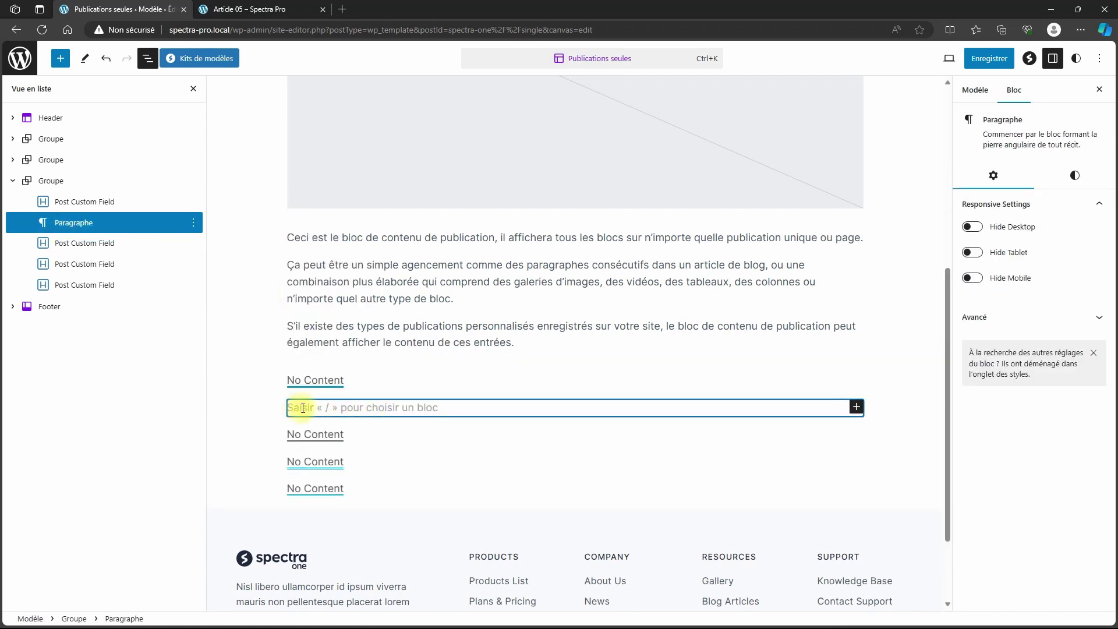
type("-")
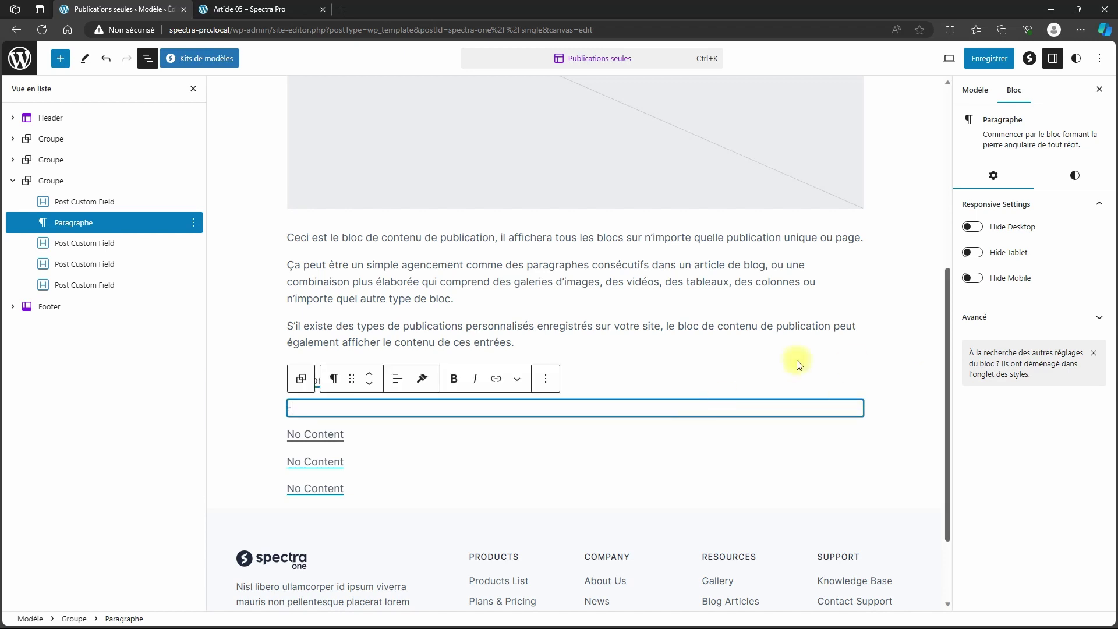
left_click(404, 384)
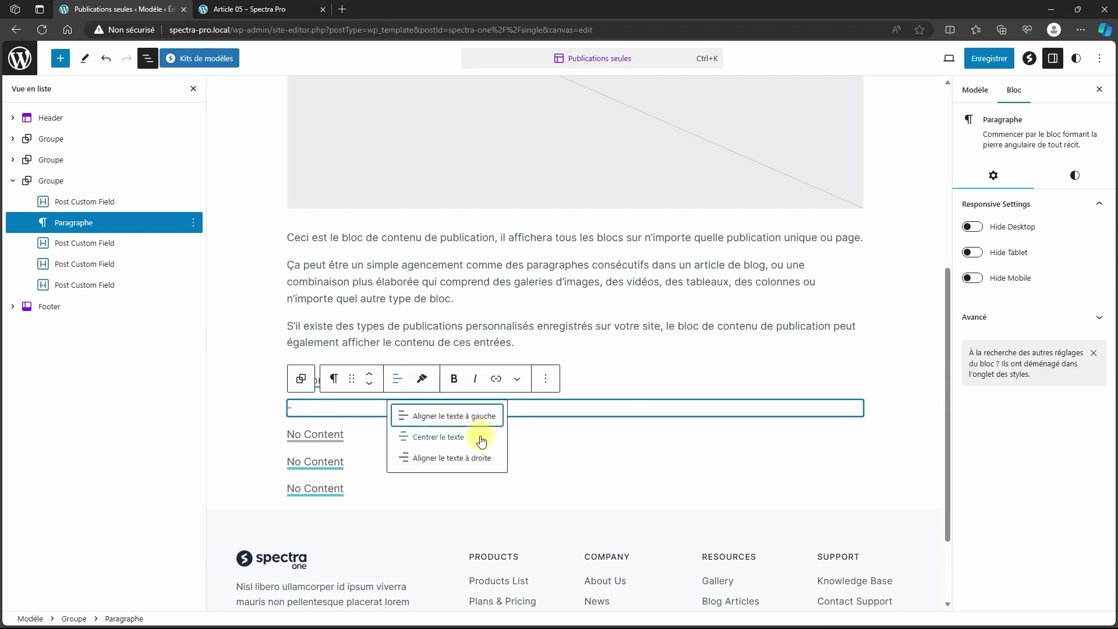
left_click(440, 437)
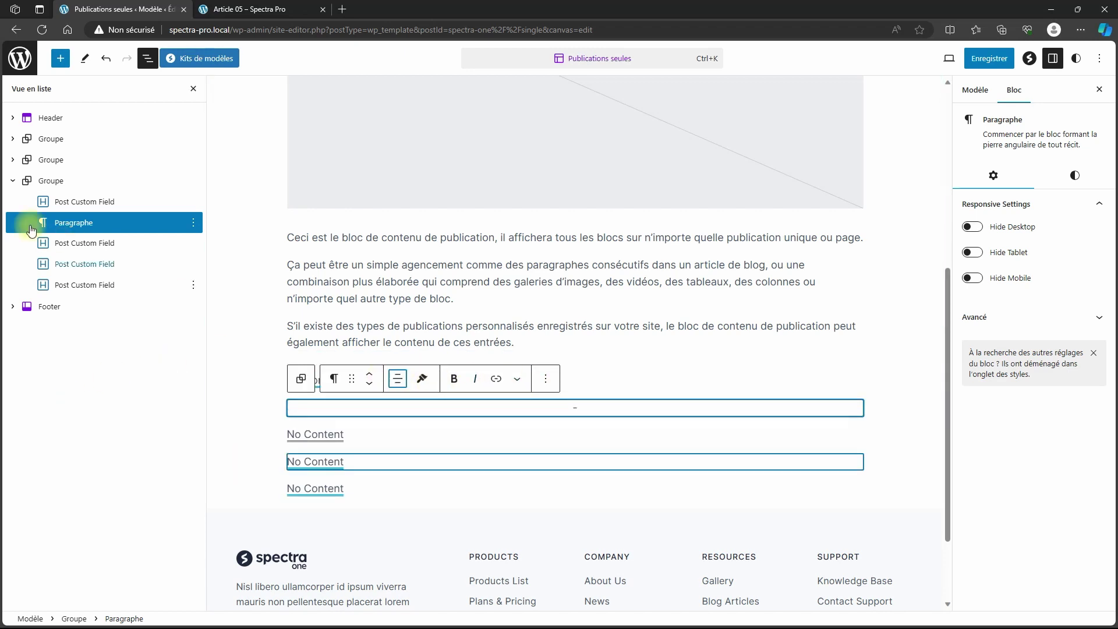
Duplicate the dash paragraph twice and place the copies after the second and third custom-field headings
left_click(193, 222)
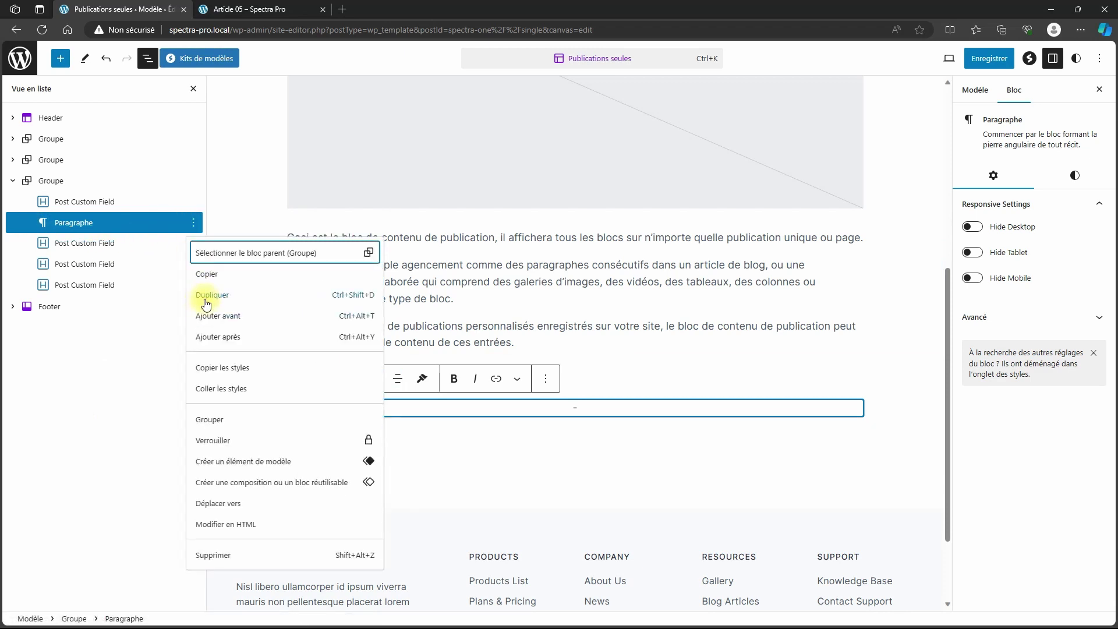
left_click(205, 294)
left_click_drag(68, 246, 68, 270)
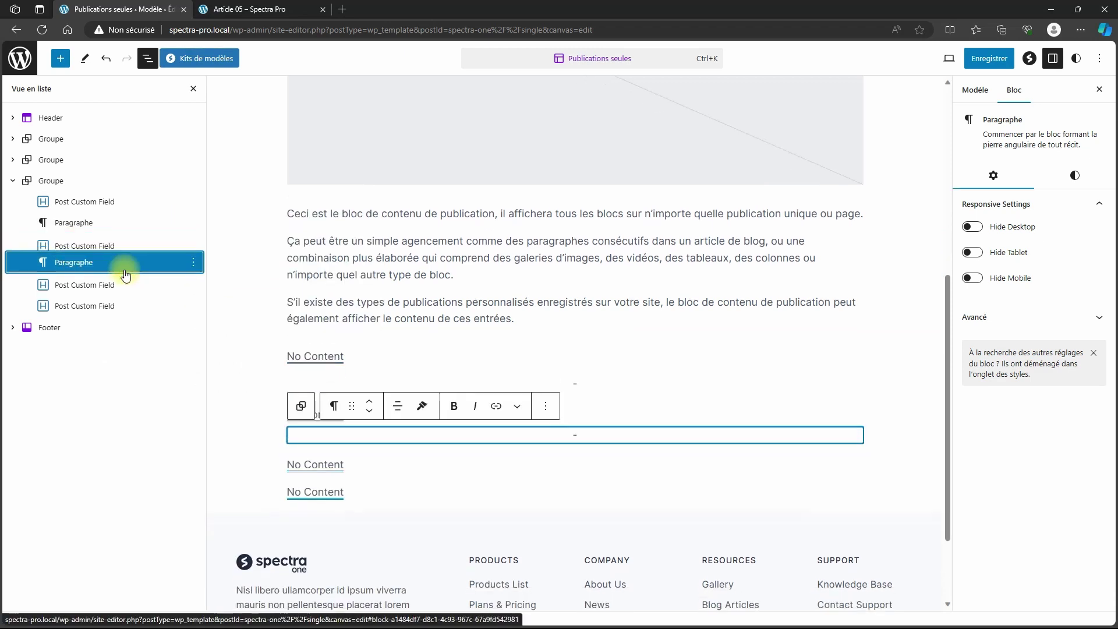
left_click(193, 264)
left_click(215, 336)
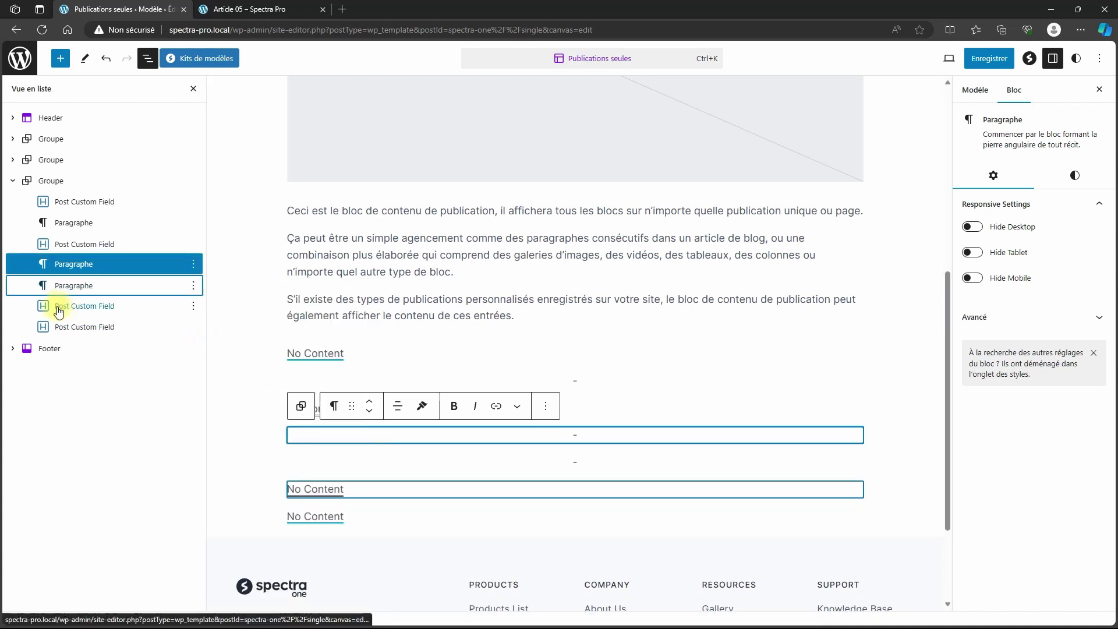
left_click_drag(75, 284, 79, 309)
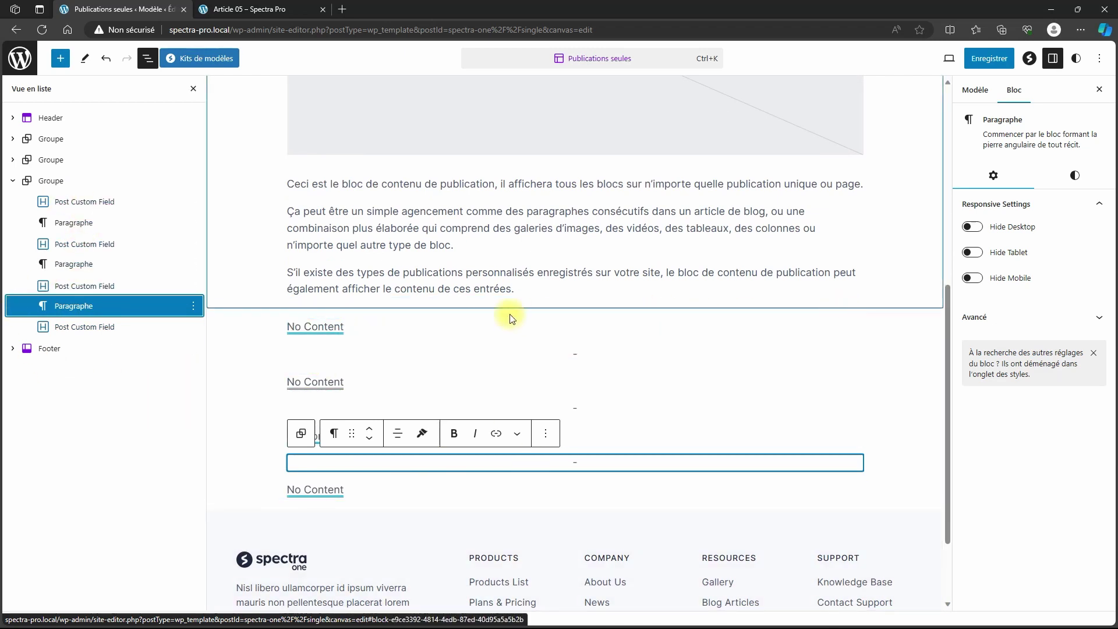
Convert the group holding the custom fields into a Rangée and center its justification
left_click(50, 181)
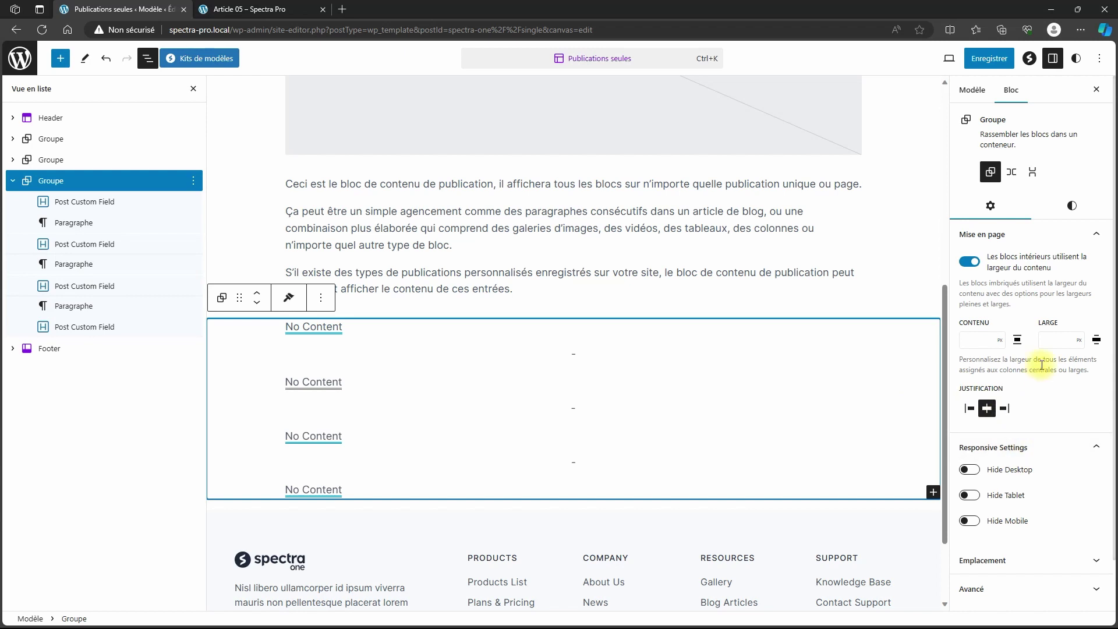
left_click(1013, 173)
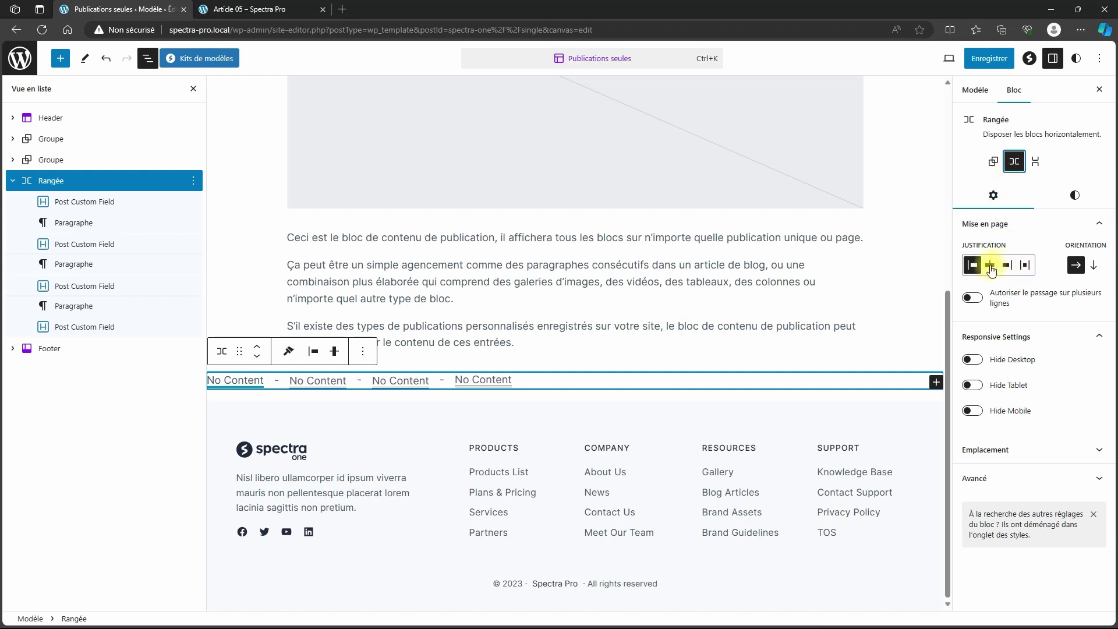
left_click(990, 266)
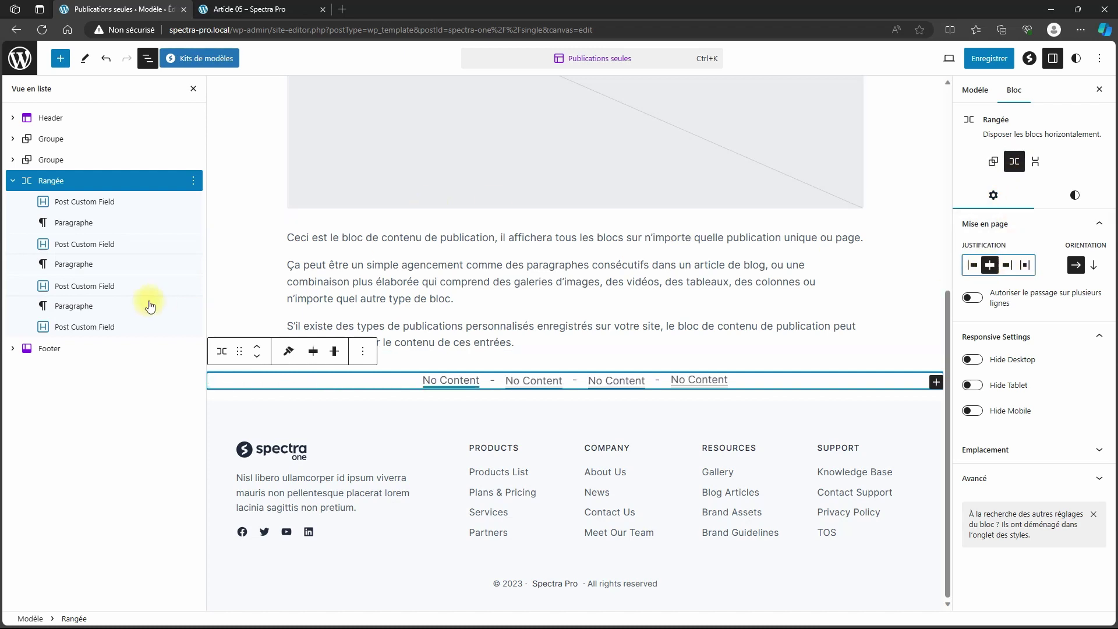
Insert an Espacement block directly after the custom-field Rangée and save the single-post template
left_click(42, 183)
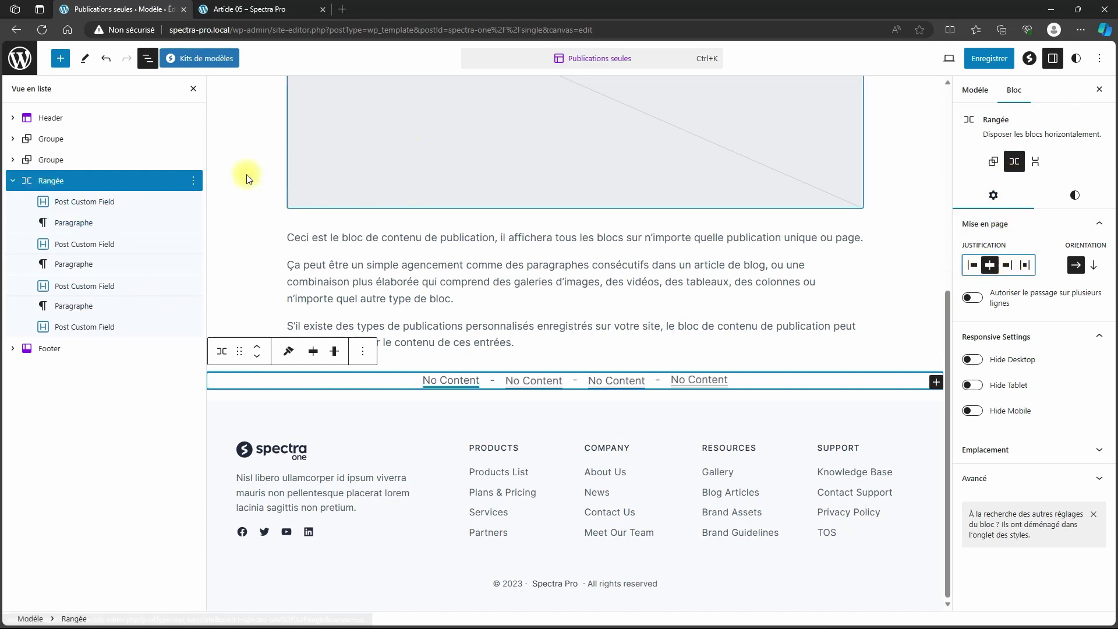
left_click(35, 183)
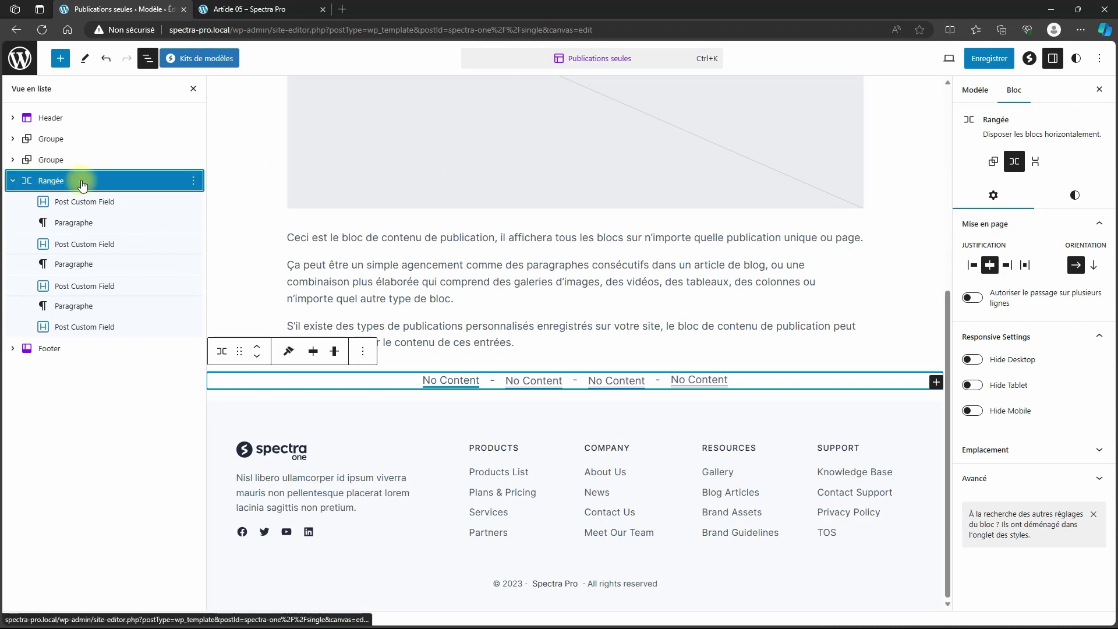
left_click(193, 181)
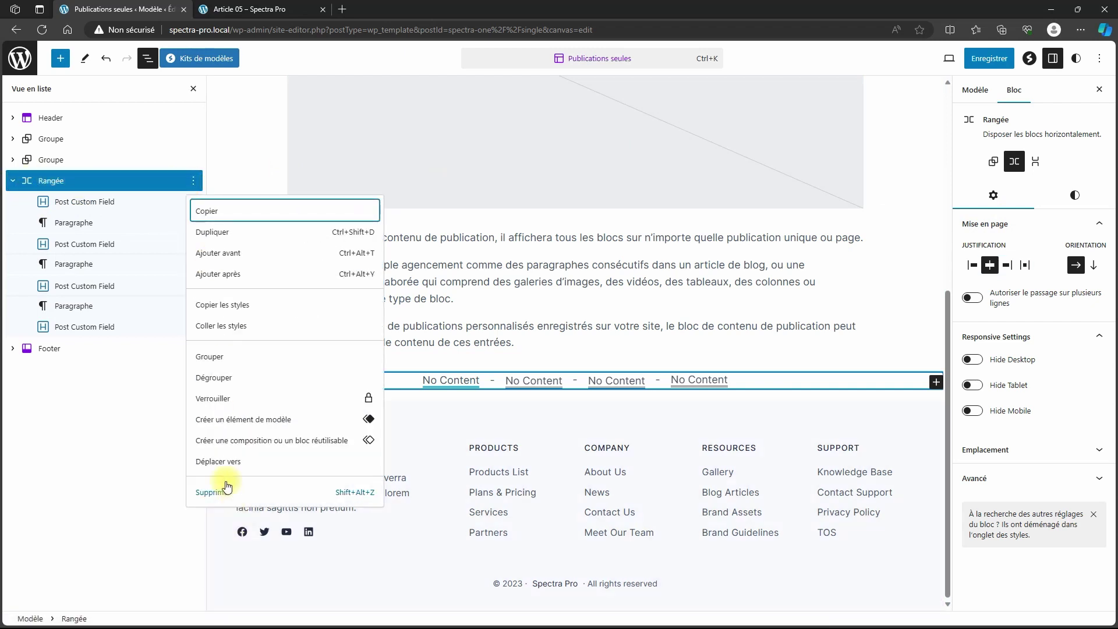
left_click(239, 279)
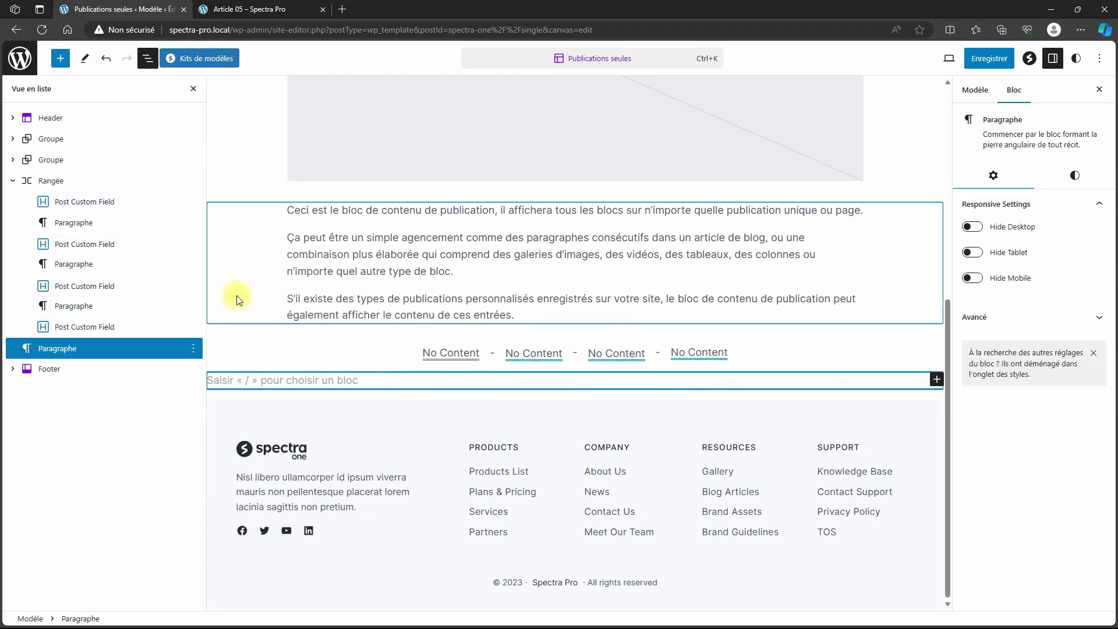
type("/esp")
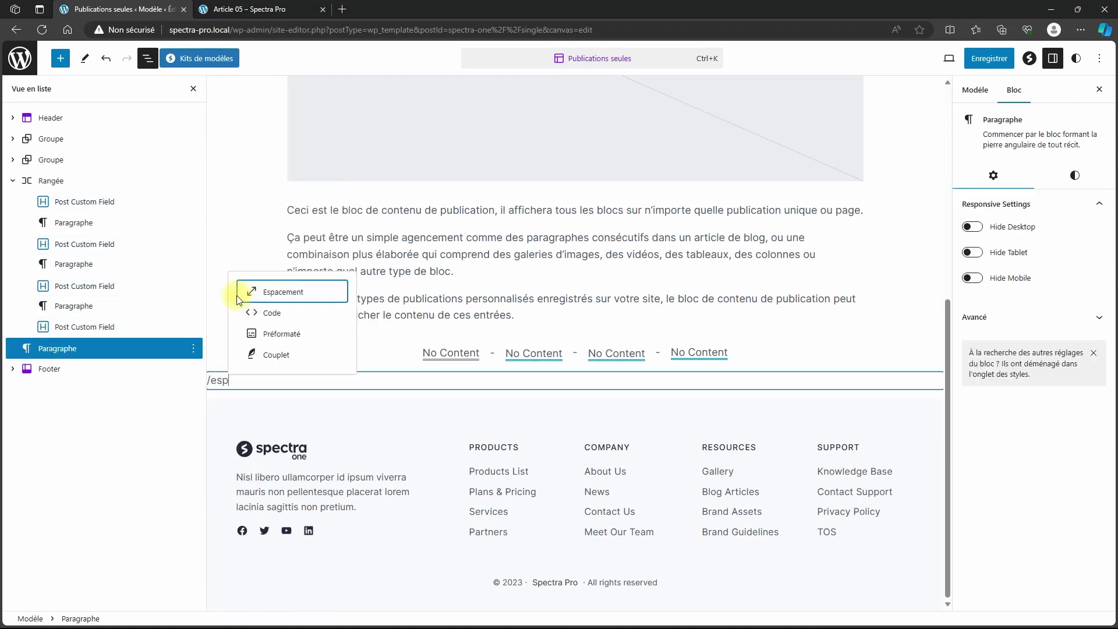
left_click(275, 298)
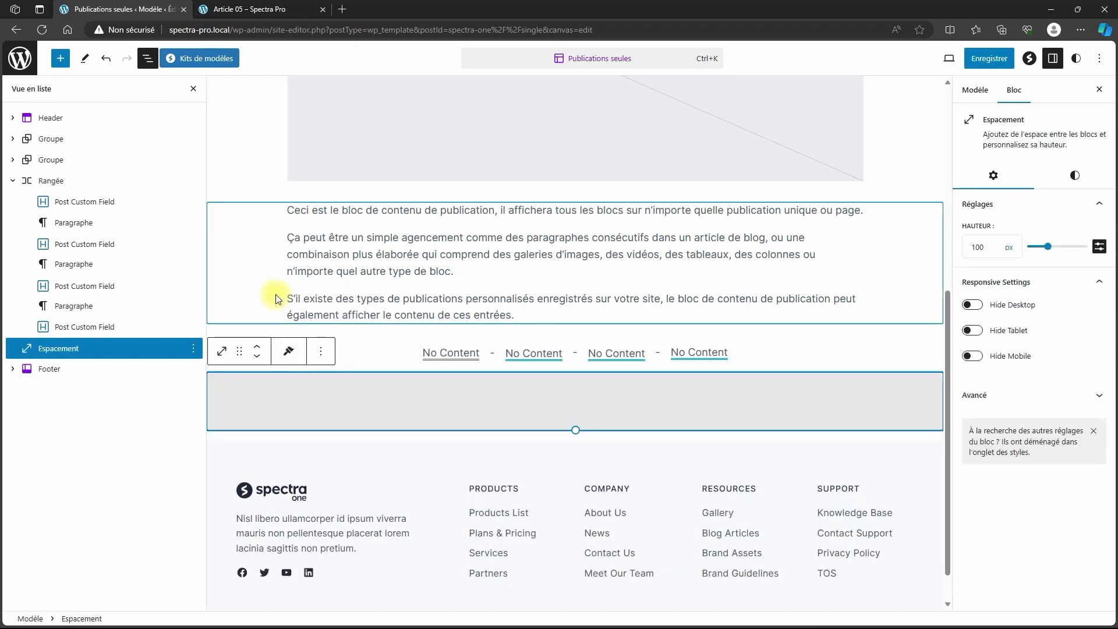
left_click(984, 59)
left_click(988, 59)
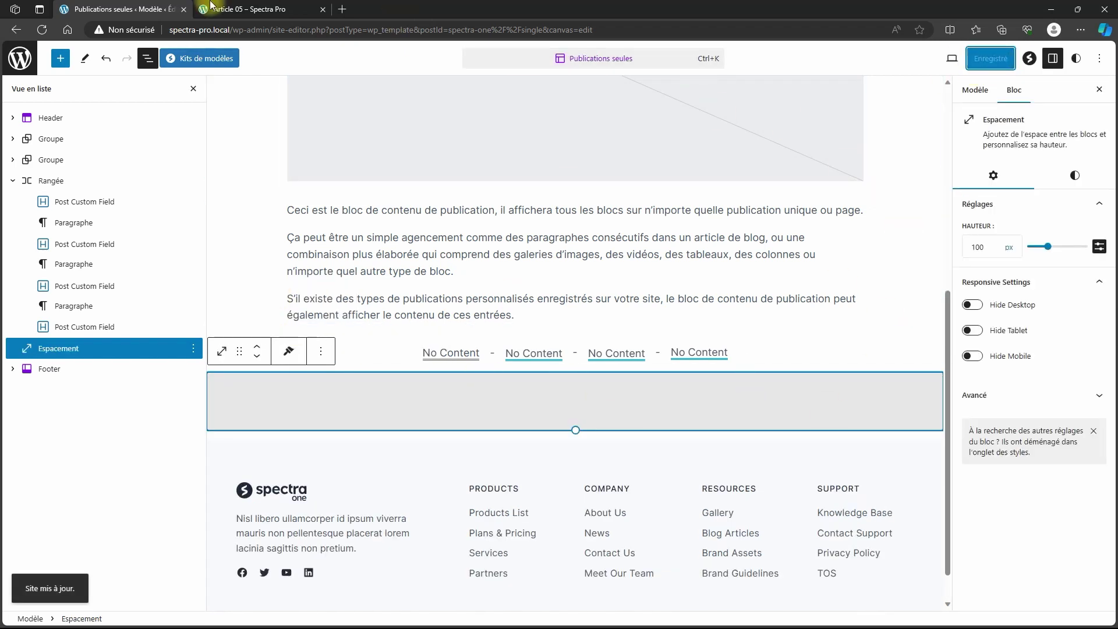
Reload the published Article 05 page and examine the custom-field row and the spacing above the footer
left_click(250, 9)
left_click(40, 29)
scroll(468, 271, "down", 2)
scroll(467, 271, "down", 5)
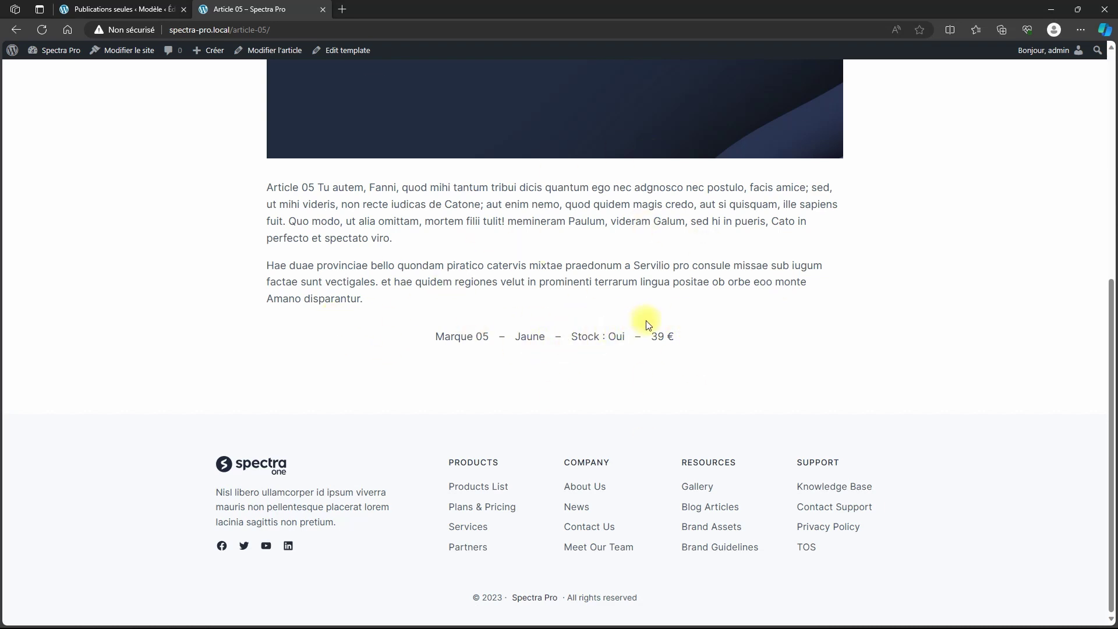
Open Article 01 and Article 02 in turn and check the custom-field row below each article's content
key("alt+Left")
left_click(546, 452)
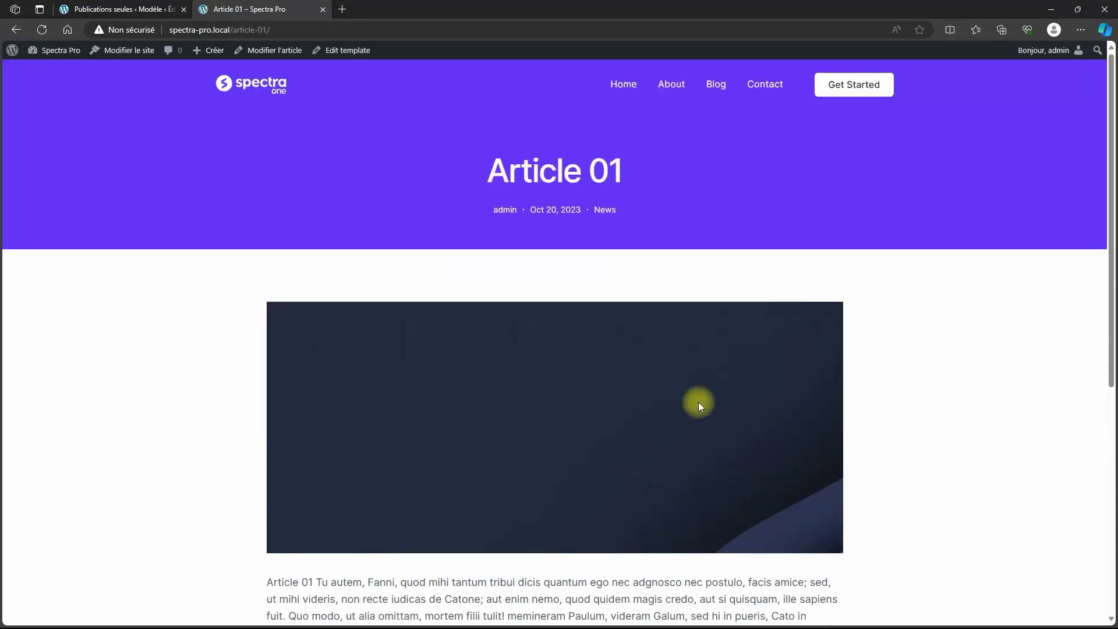
scroll(700, 416, "down", 7)
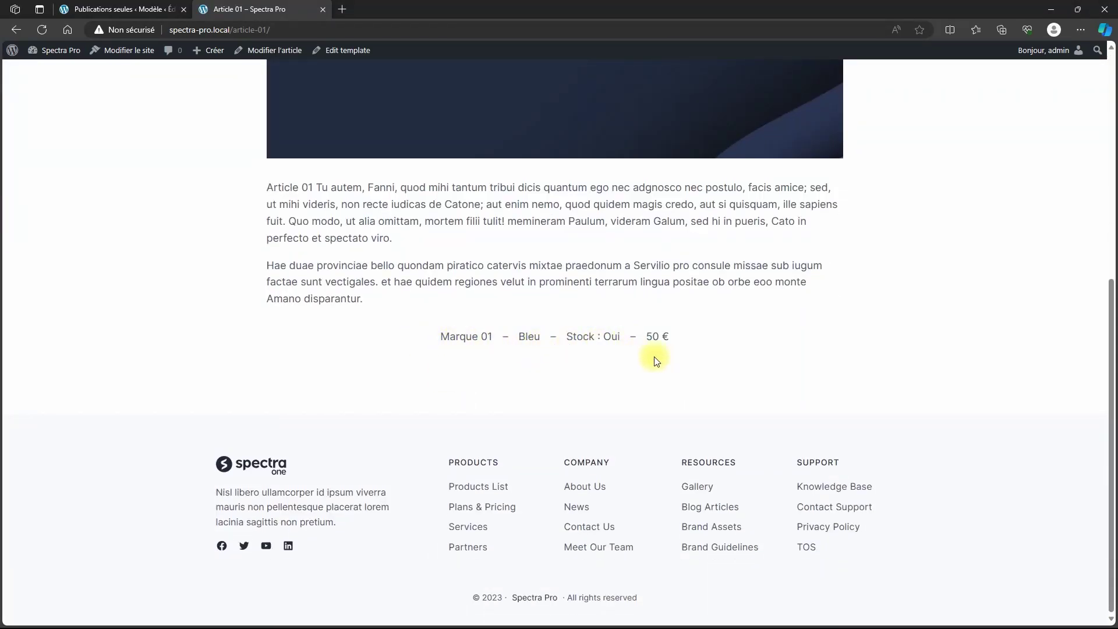
key("alt+Left")
left_click(317, 467)
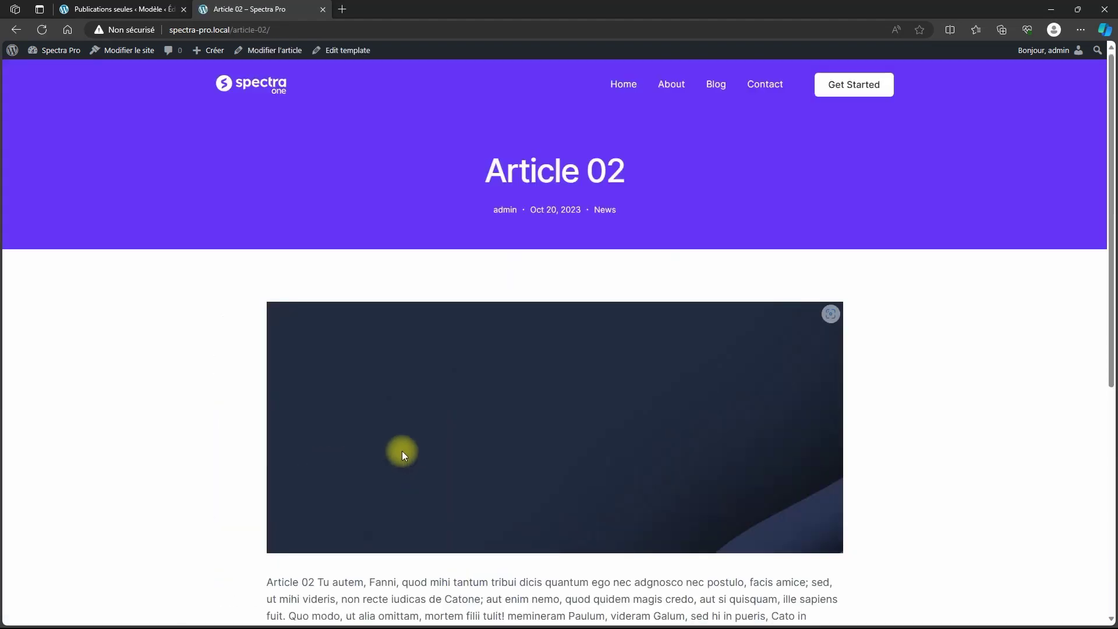
scroll(400, 454, "down", 6)
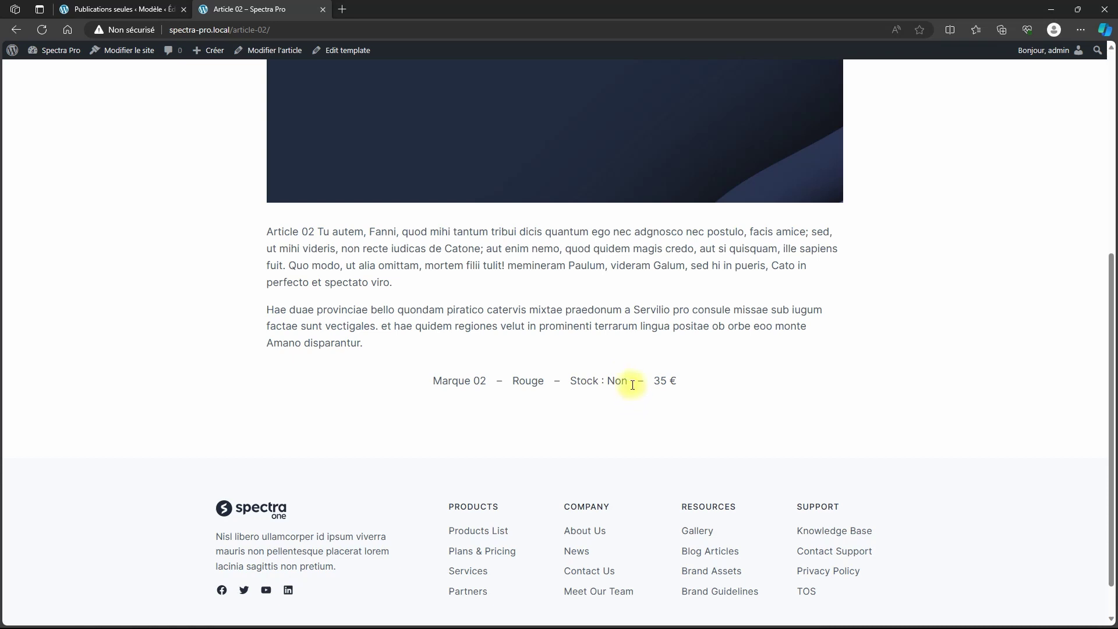
Return to the site's home page, switch to the Publications seules template and review its layout
scroll(633, 385, "up", 6)
left_click(262, 83)
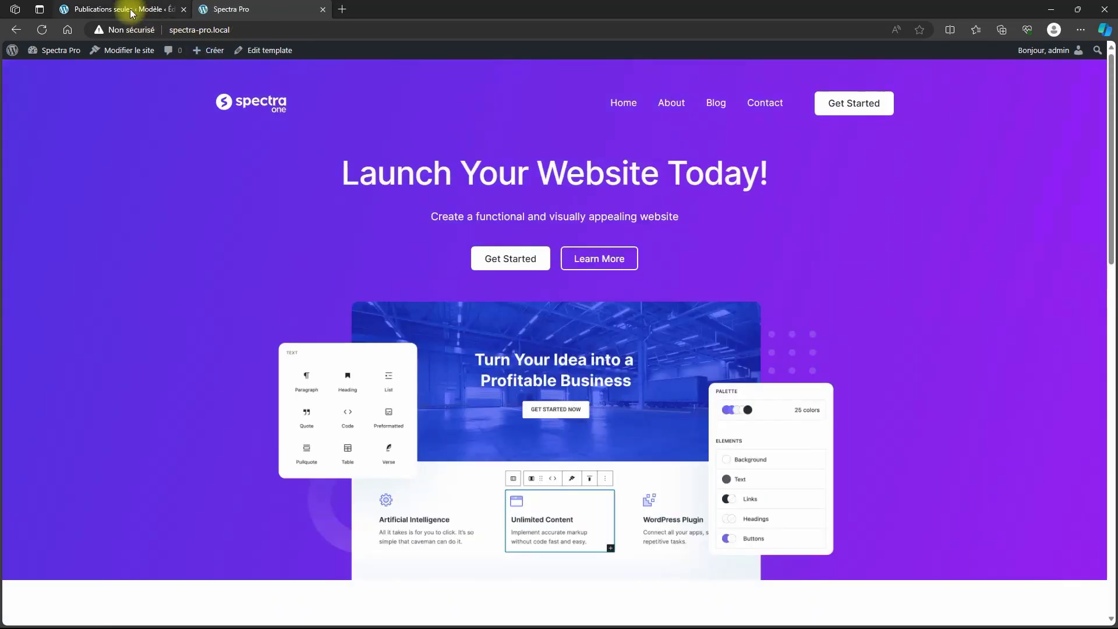
left_click(132, 13)
scroll(571, 408, "up", 8)
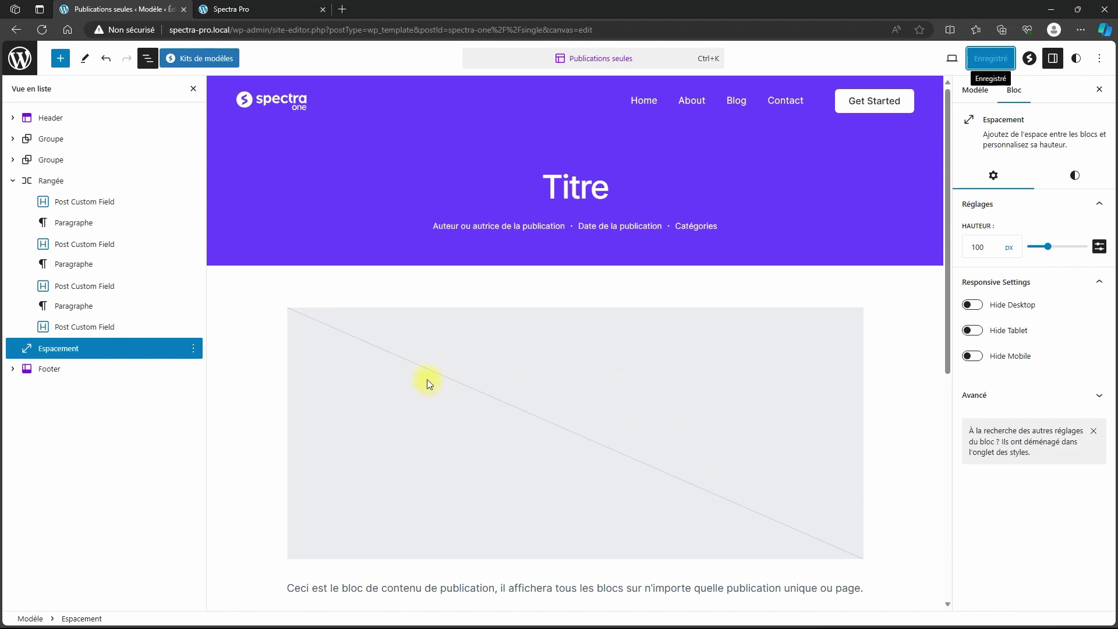
Open Article 05 from the latest posts on the live home page and review its content and custom-field row
left_click(259, 12)
scroll(690, 396, "down", 5)
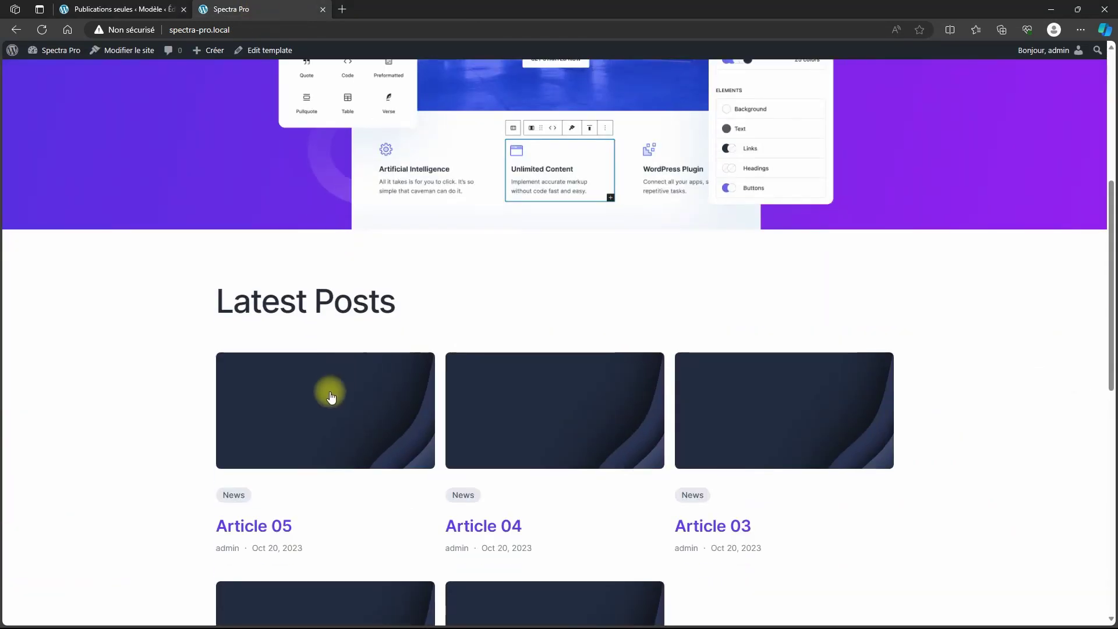
left_click(362, 391)
scroll(369, 402, "down", 5)
scroll(369, 402, "up", 3)
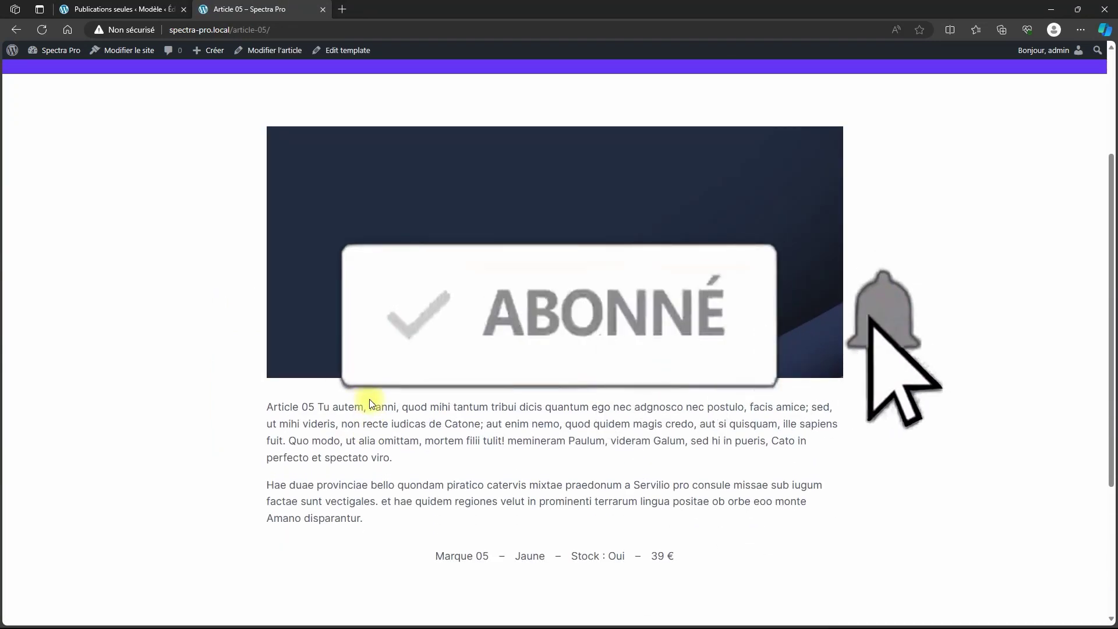